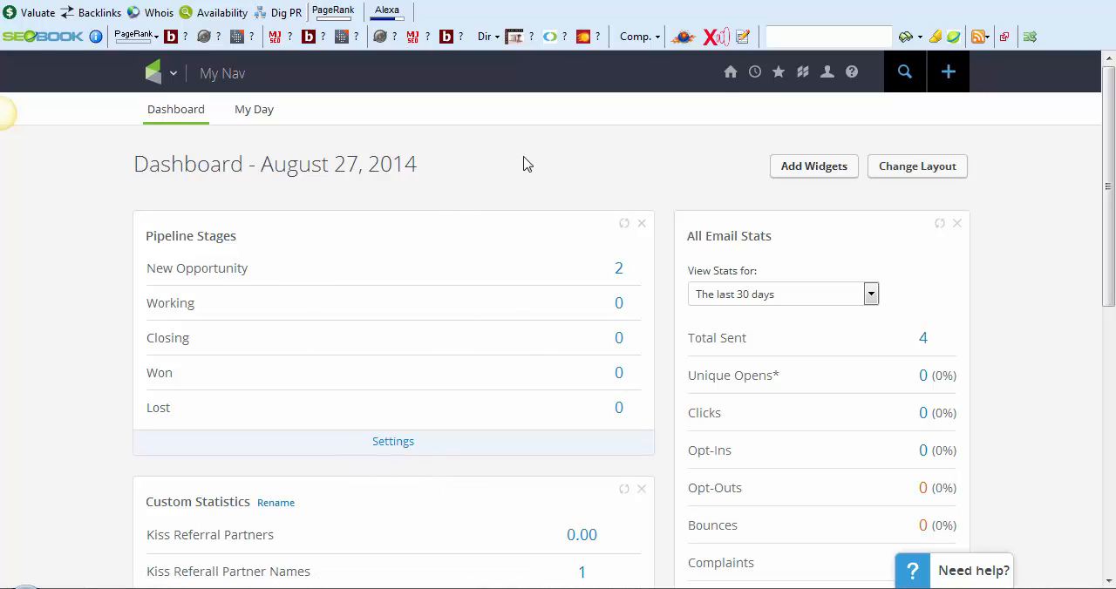
Review the dashboard's Pipeline Stages, Custom Statistics, All Email Stats and Usage Stats widgets
scroll(547, 167, down, 2)
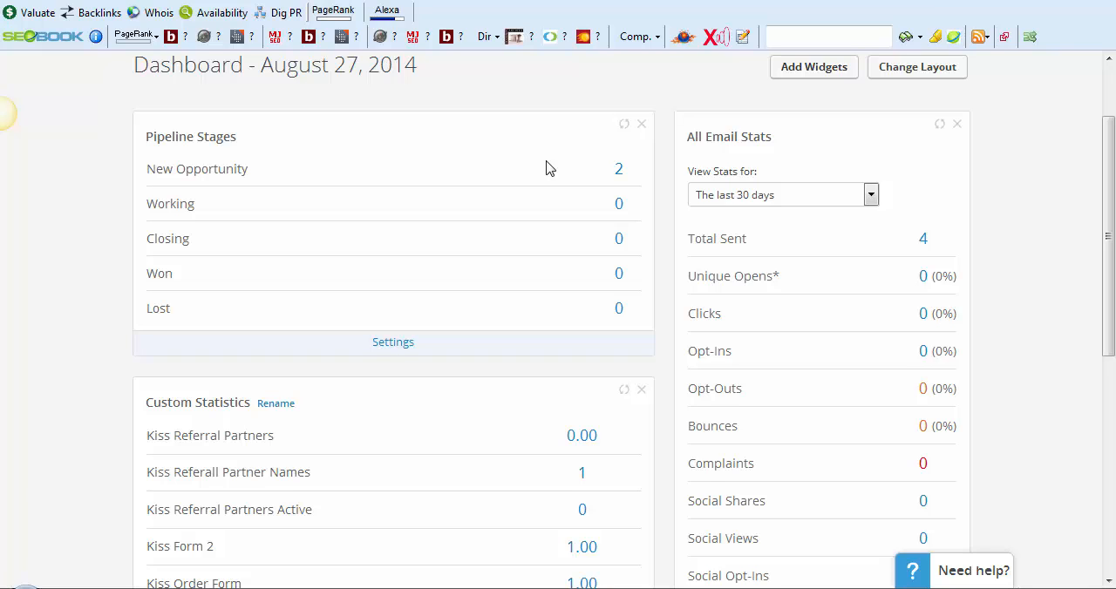
scroll(549, 168, down, 2)
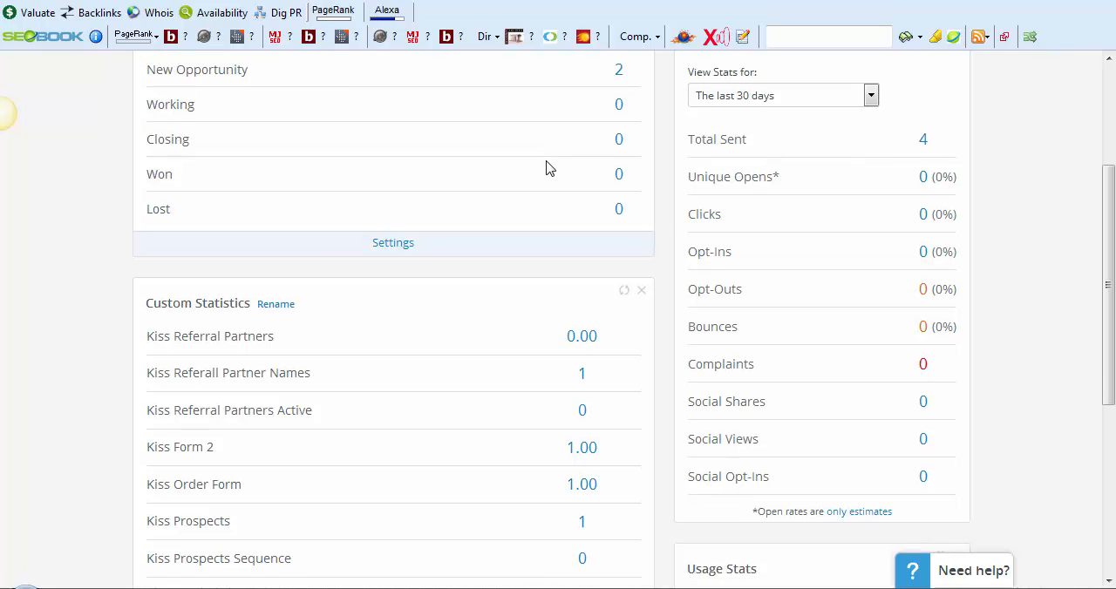
scroll(549, 168, up, 4)
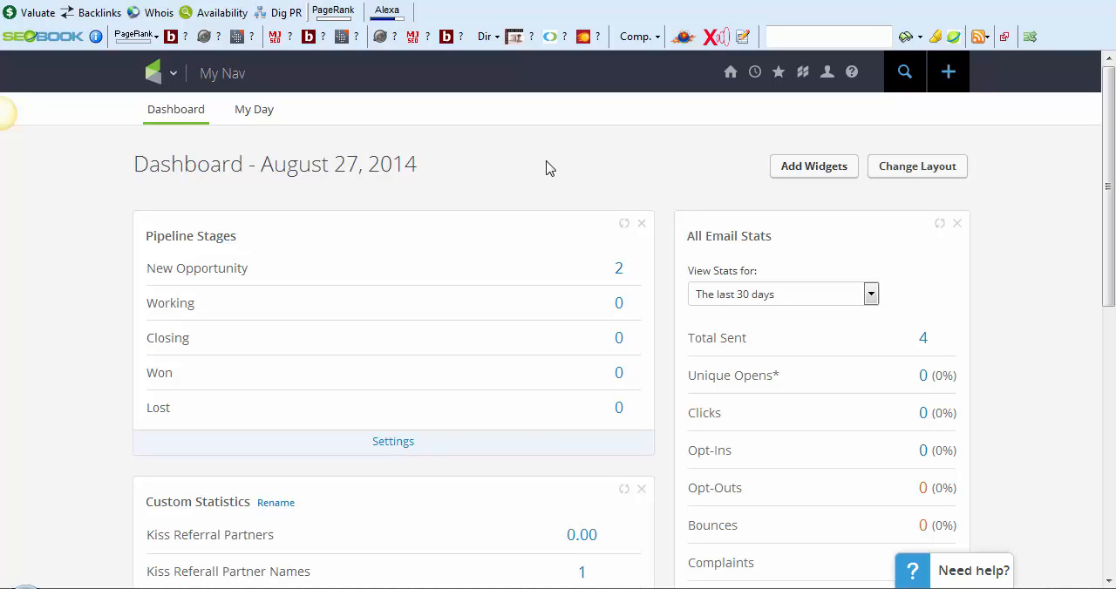
scroll(546, 168, down, 1)
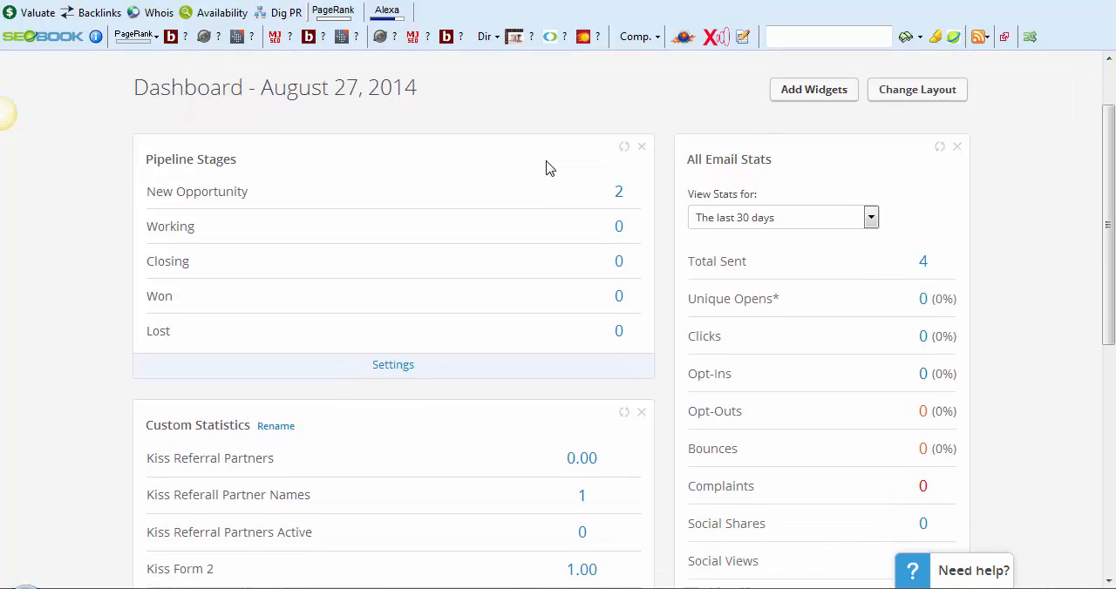
scroll(546, 168, up, 1)
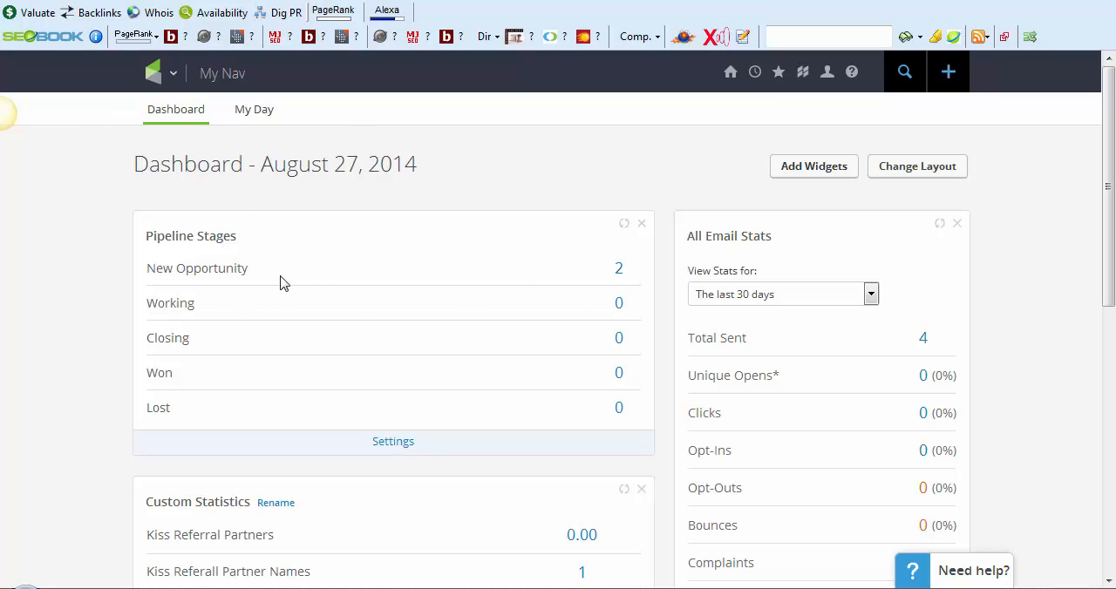
drag(637, 275, 623, 284)
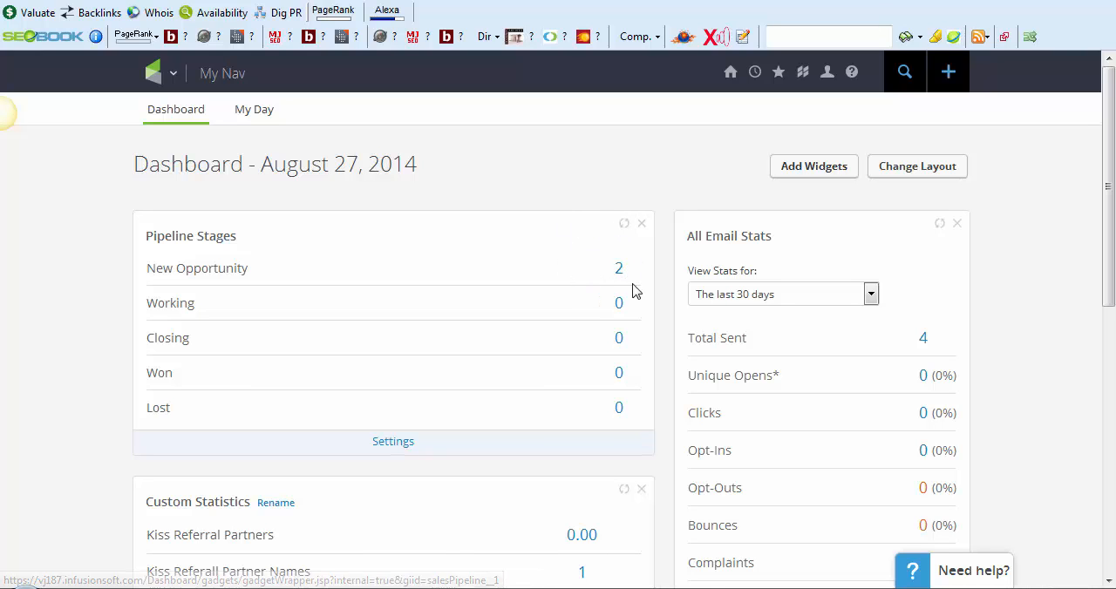
scroll(560, 271, down, 3)
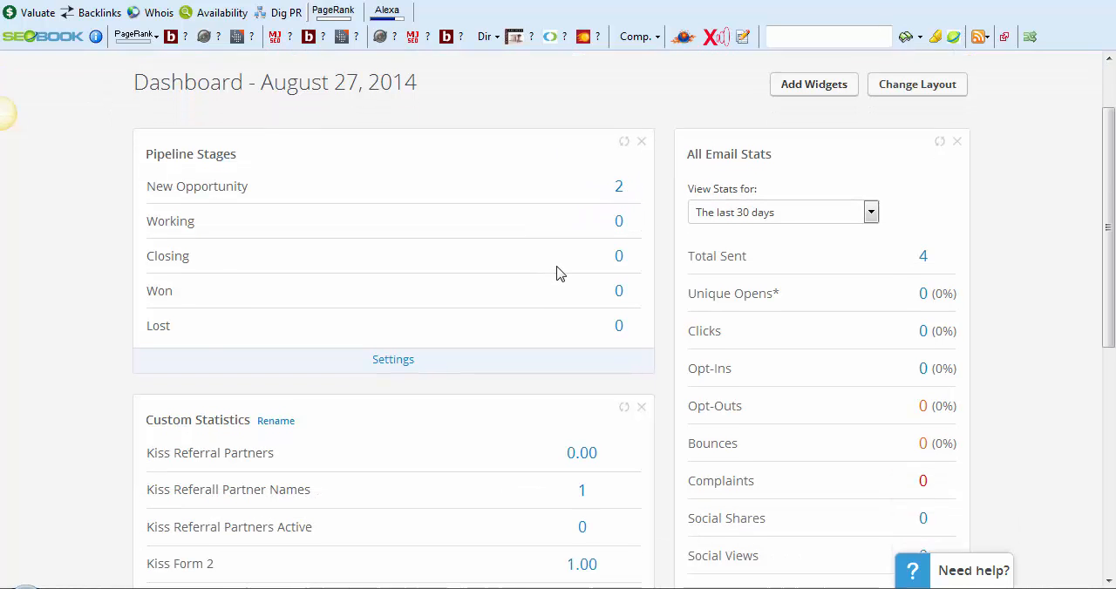
scroll(256, 525, down, 3)
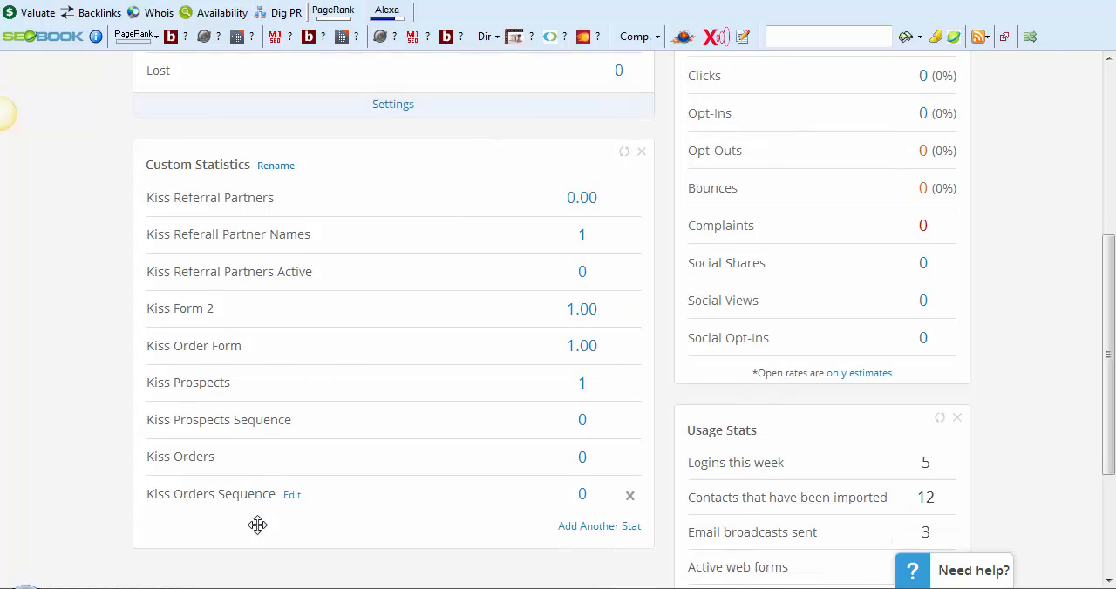
scroll(215, 217, up, 3)
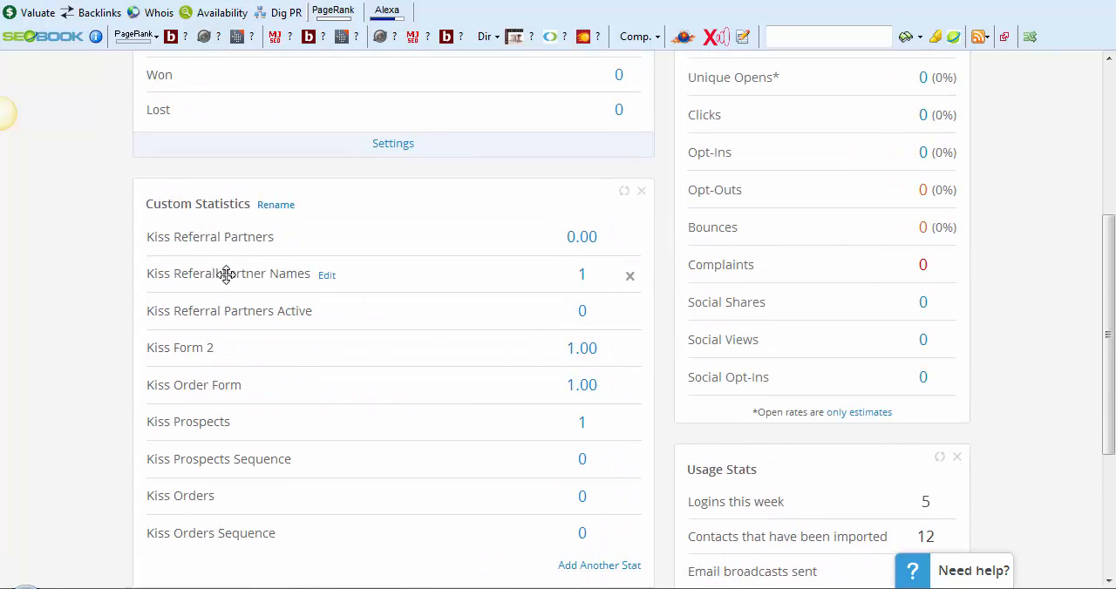
drag(305, 348, 143, 371)
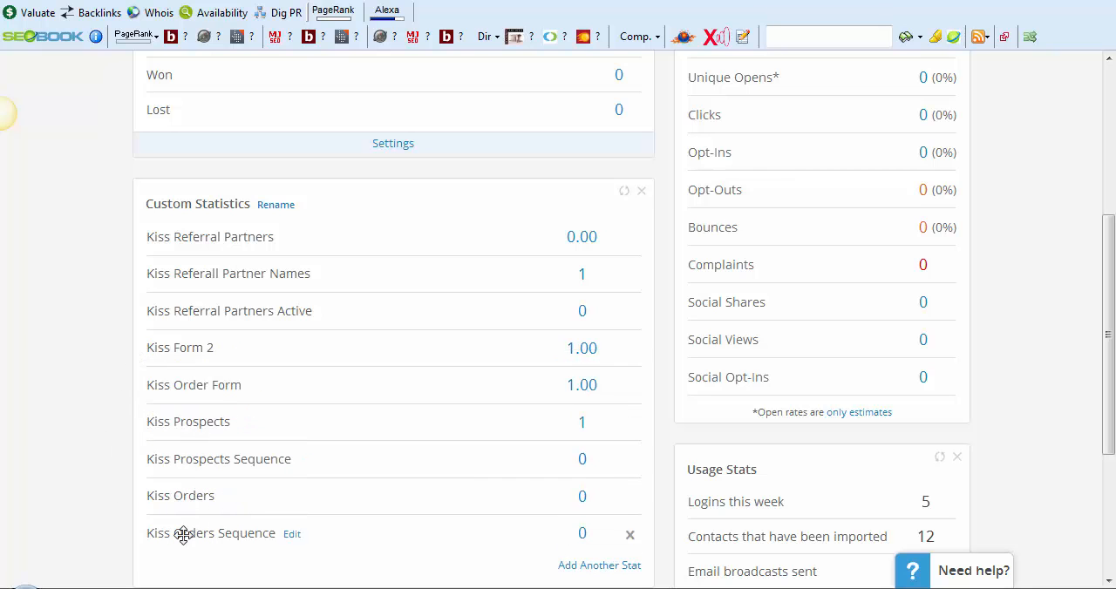
scroll(549, 530, up, 3)
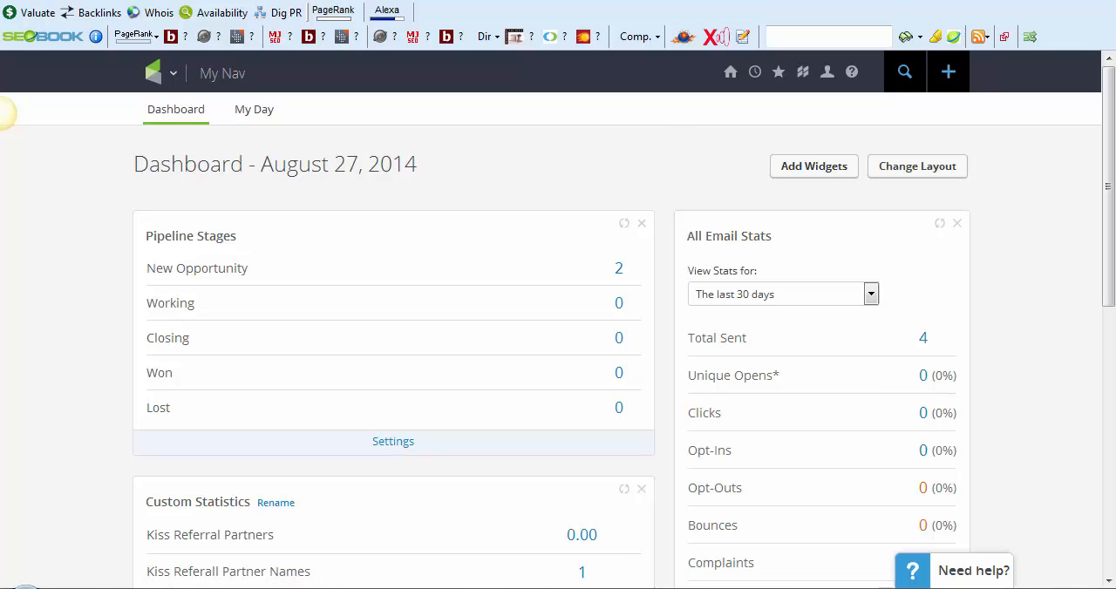
scroll(776, 422, down, 6)
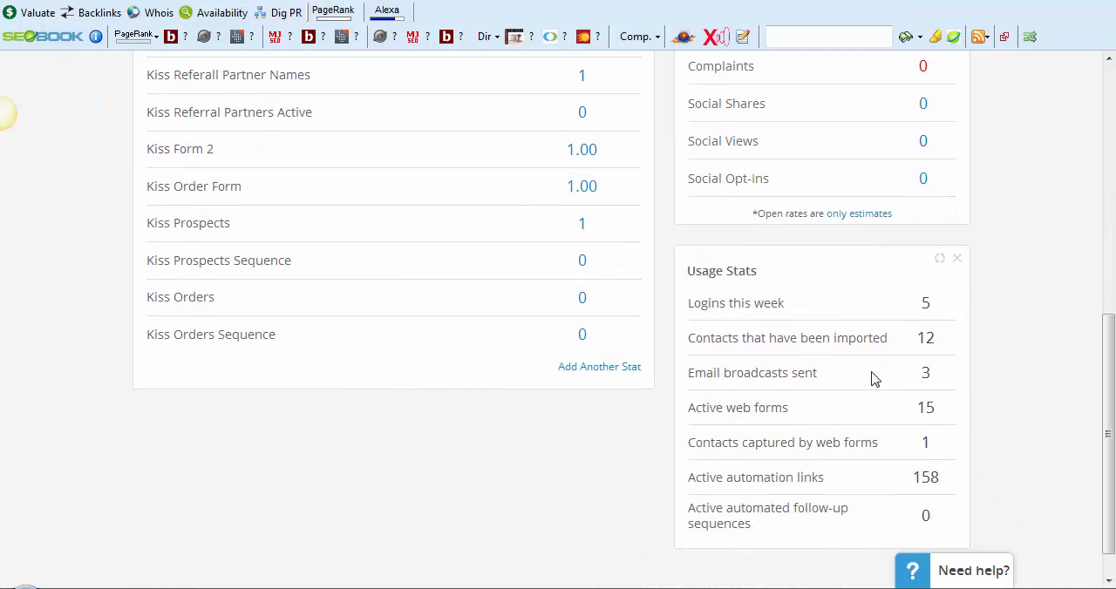
Open the list of widgets that can be added to the dashboard and review the options from Recent Activity to Fulfillment Jobs
scroll(745, 294, up, 6)
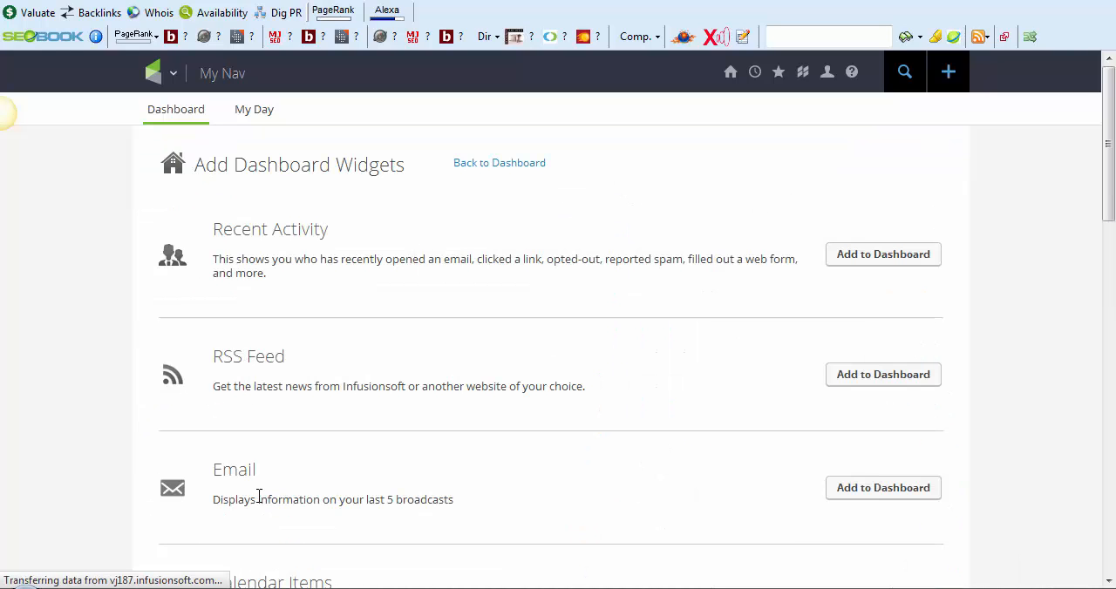
drag(260, 461, 233, 456)
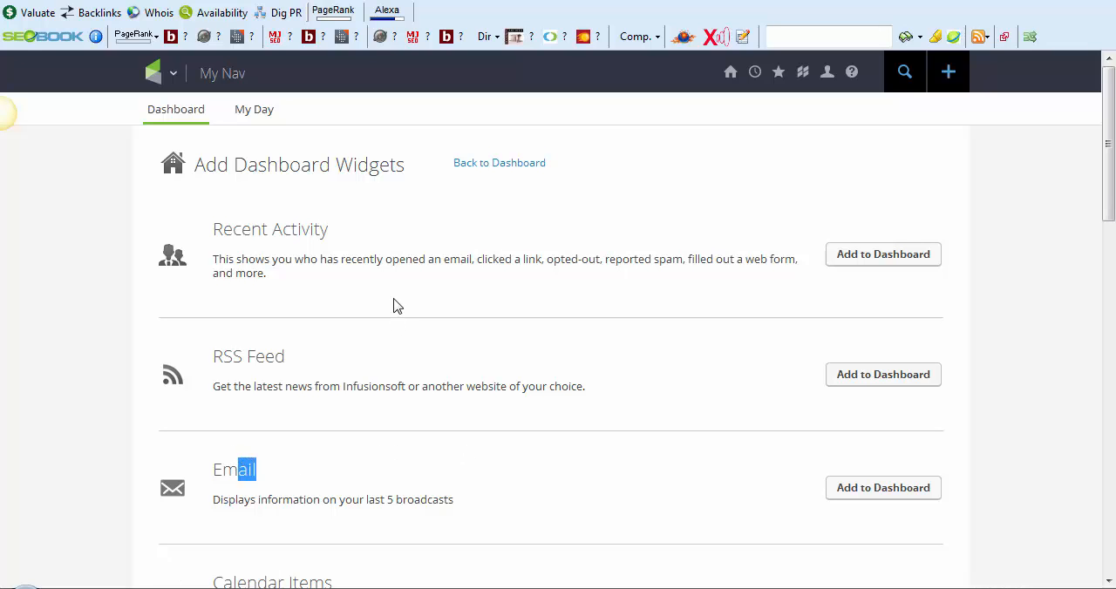
triple_click(246, 229)
scroll(253, 225, down, 2)
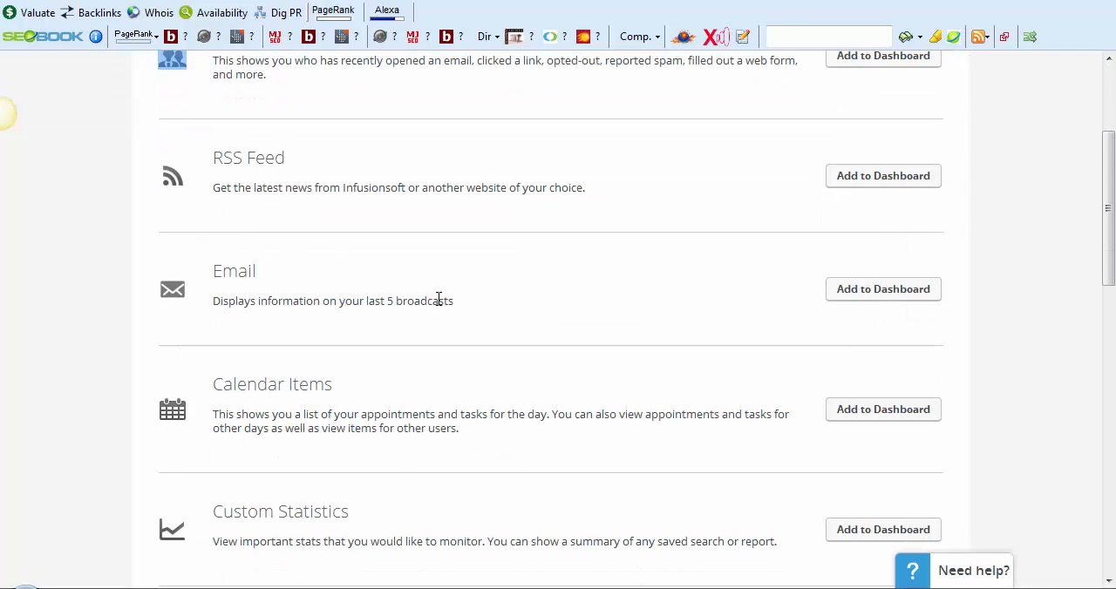
drag(354, 410, 258, 382)
scroll(447, 305, down, 2)
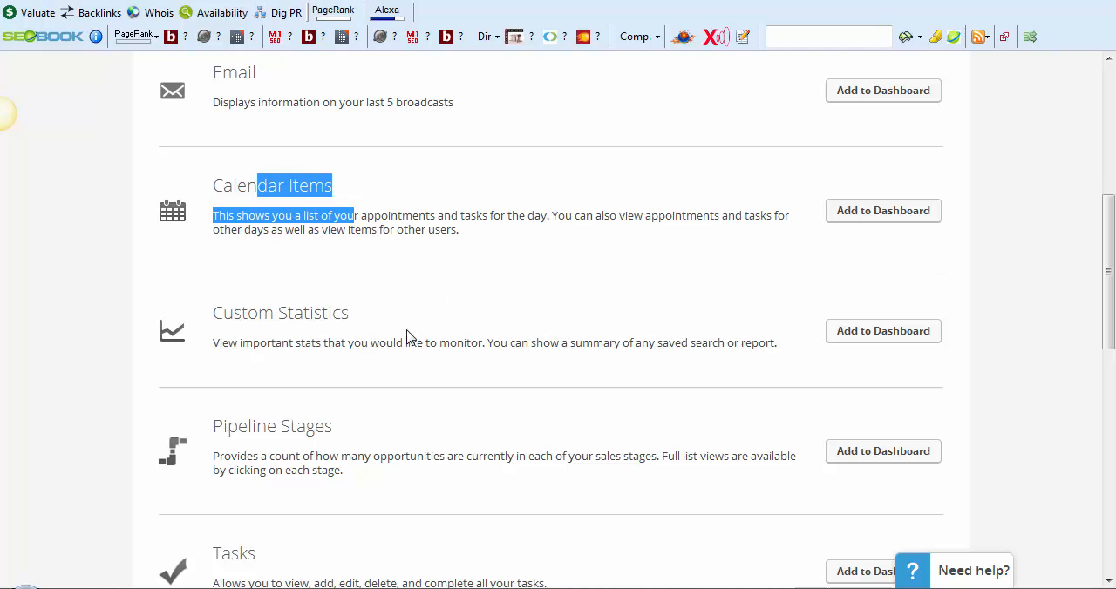
drag(350, 313, 247, 314)
drag(387, 456, 288, 446)
scroll(287, 446, down, 2)
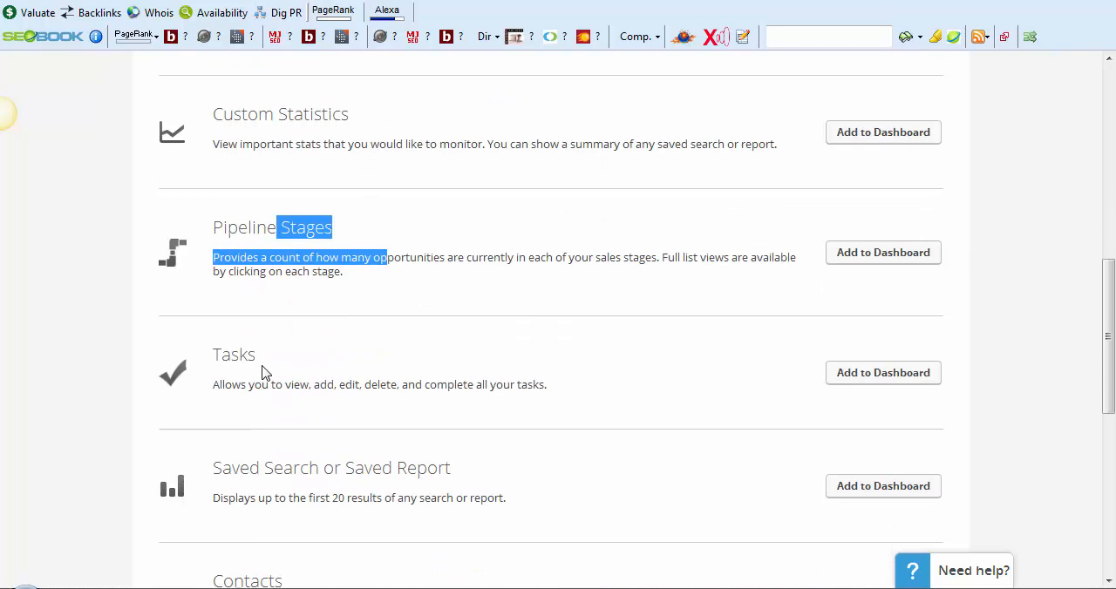
click(266, 373)
scroll(313, 366, down, 1)
scroll(331, 329, down, 1)
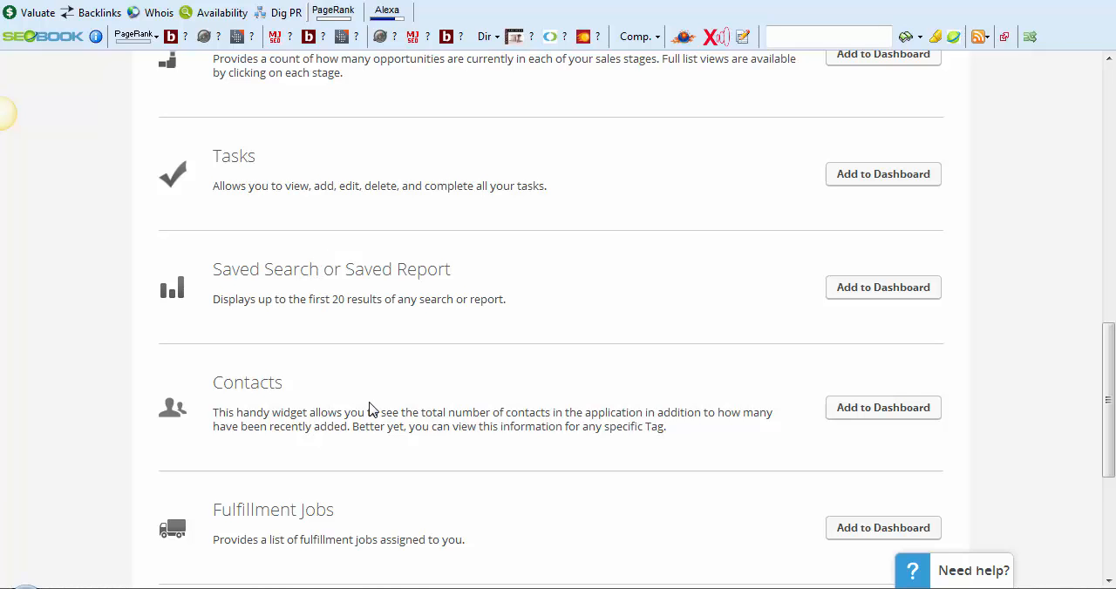
scroll(312, 384, up, 1)
scroll(318, 412, up, 8)
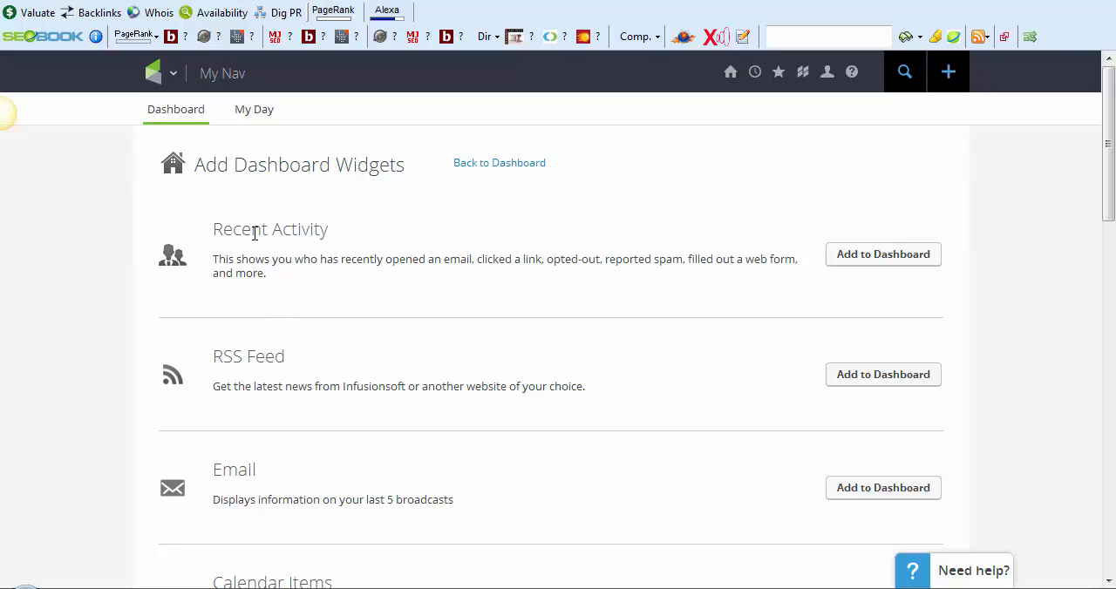
Open the CRM contacts list and look through the listed contact records
click(169, 85)
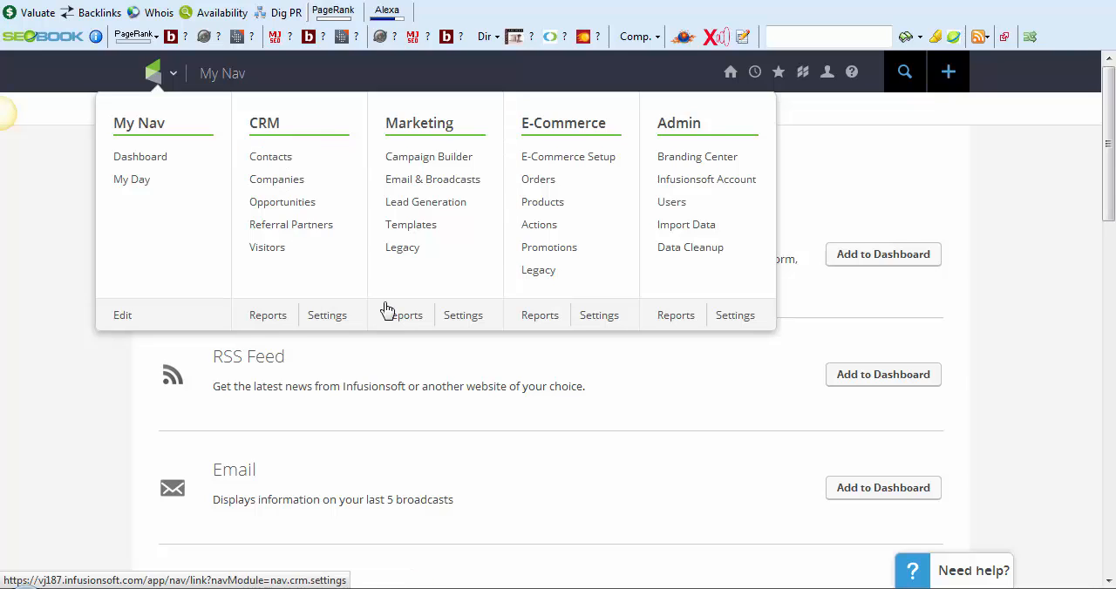
click(257, 160)
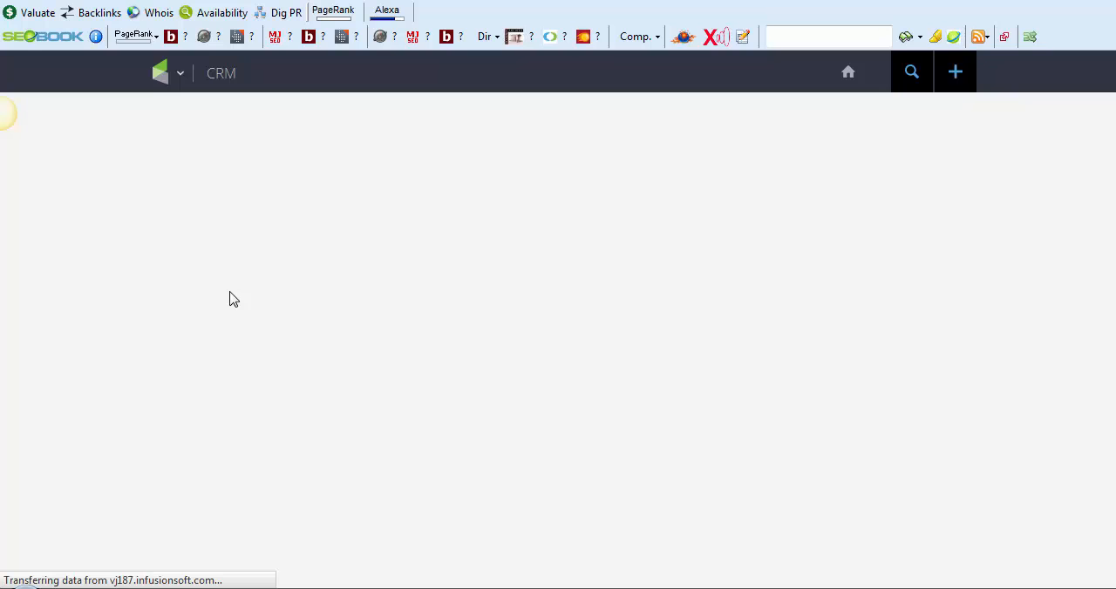
scroll(209, 253, down, 2)
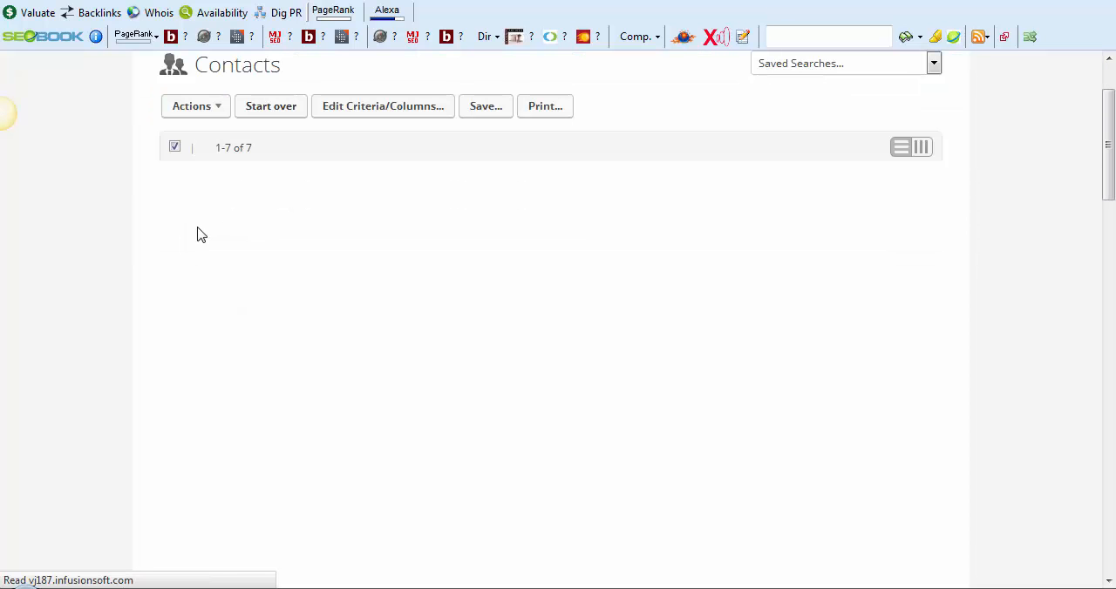
scroll(247, 217, up, 2)
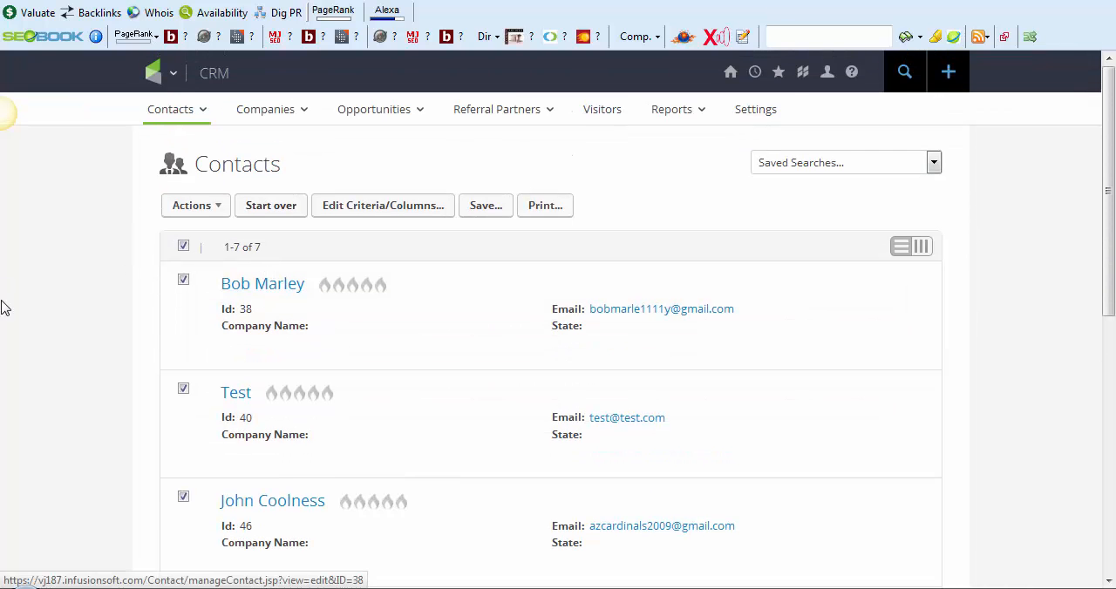
drag(267, 252, 304, 257)
scroll(304, 256, down, 2)
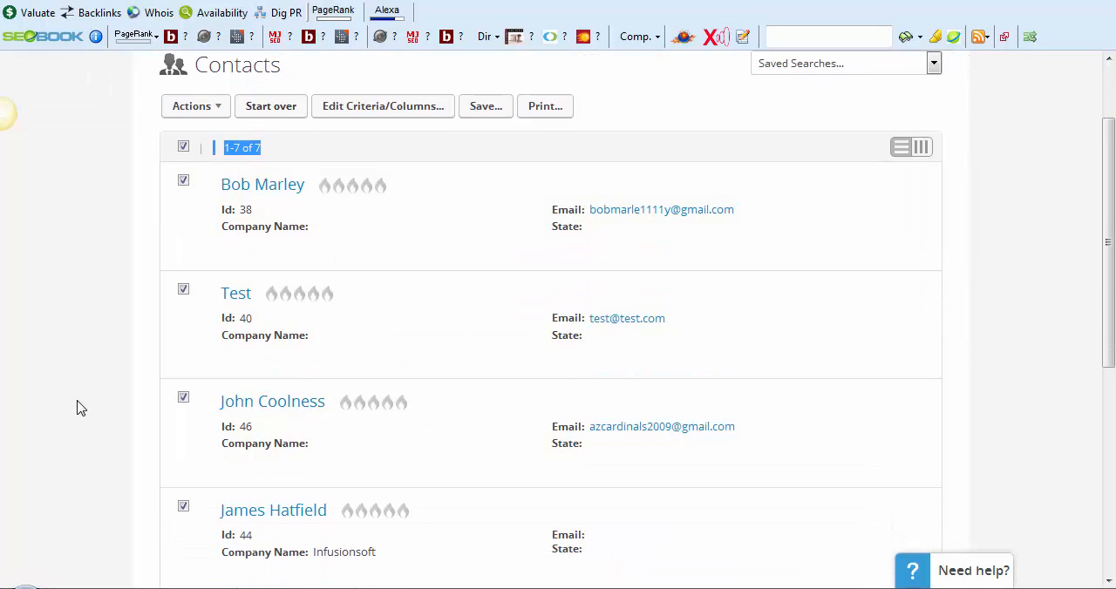
Open the first contact's record and examine its general information, billing address, phone, email and tags sections
mouse_move(252, 186)
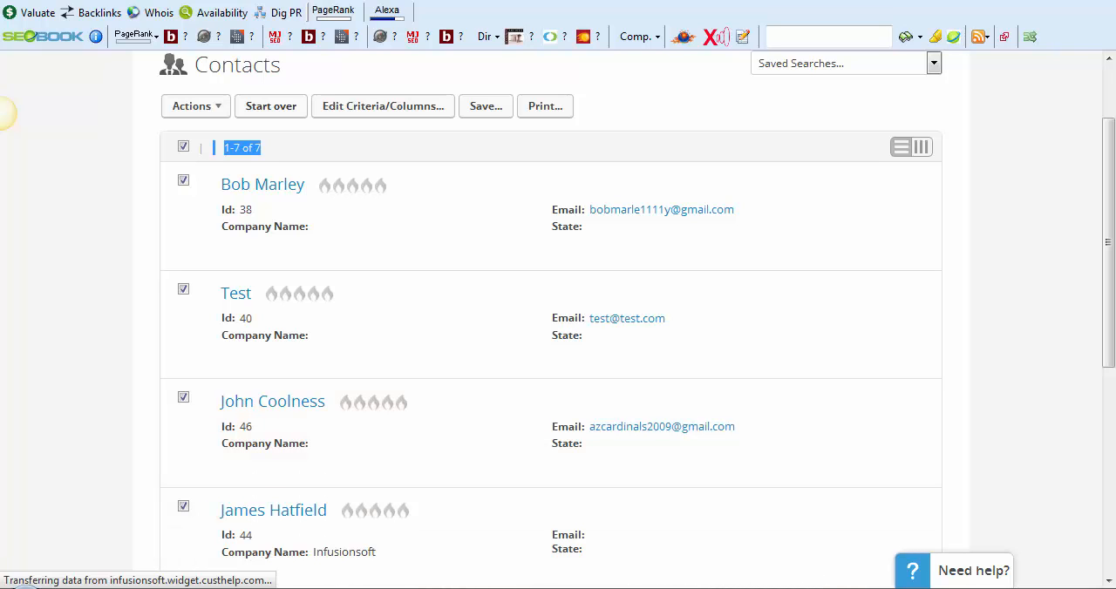
click(769, 588)
click(1032, 523)
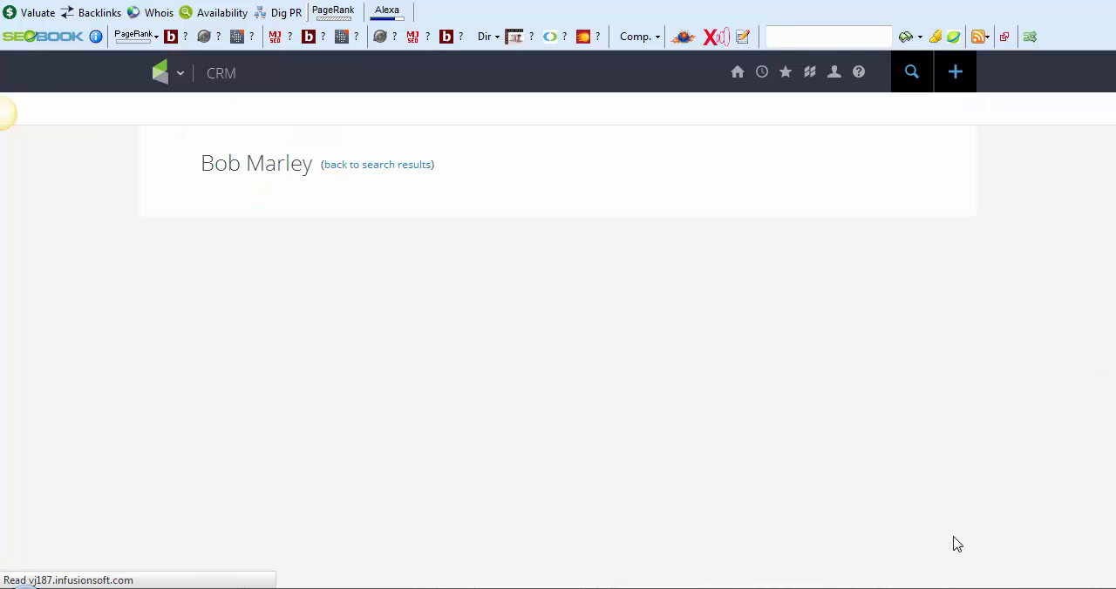
scroll(264, 251, down, 4)
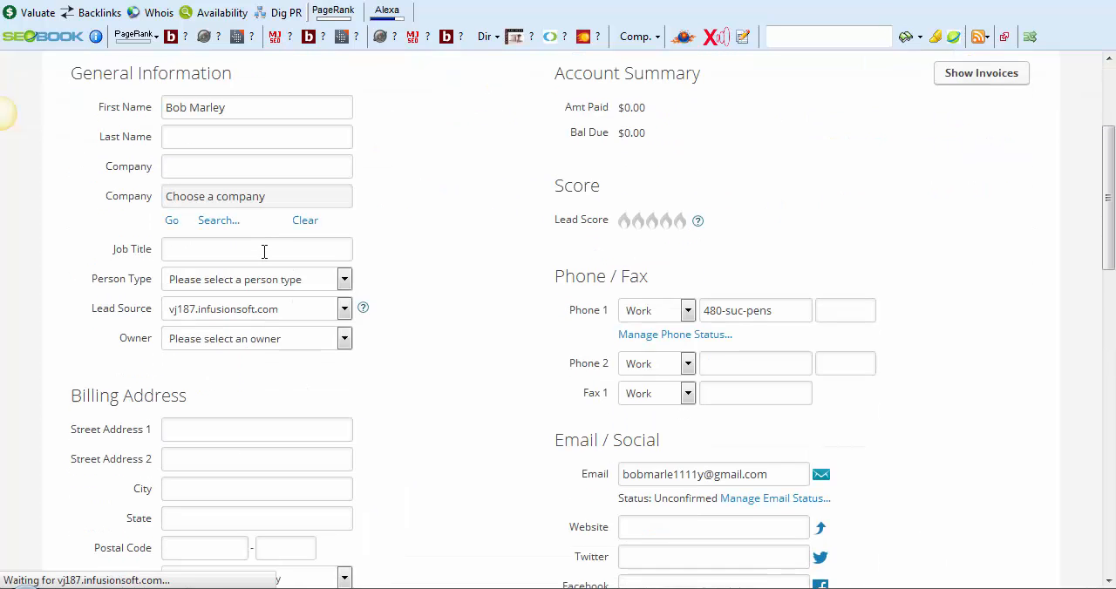
scroll(349, 349, up, 3)
scroll(361, 380, up, 1)
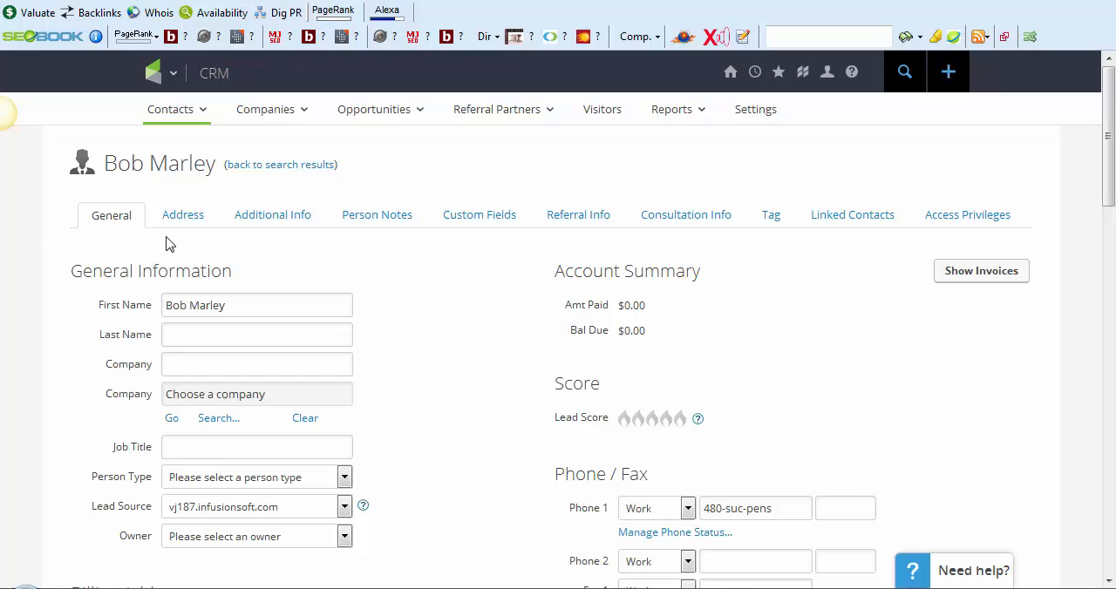
scroll(166, 241, down, 2)
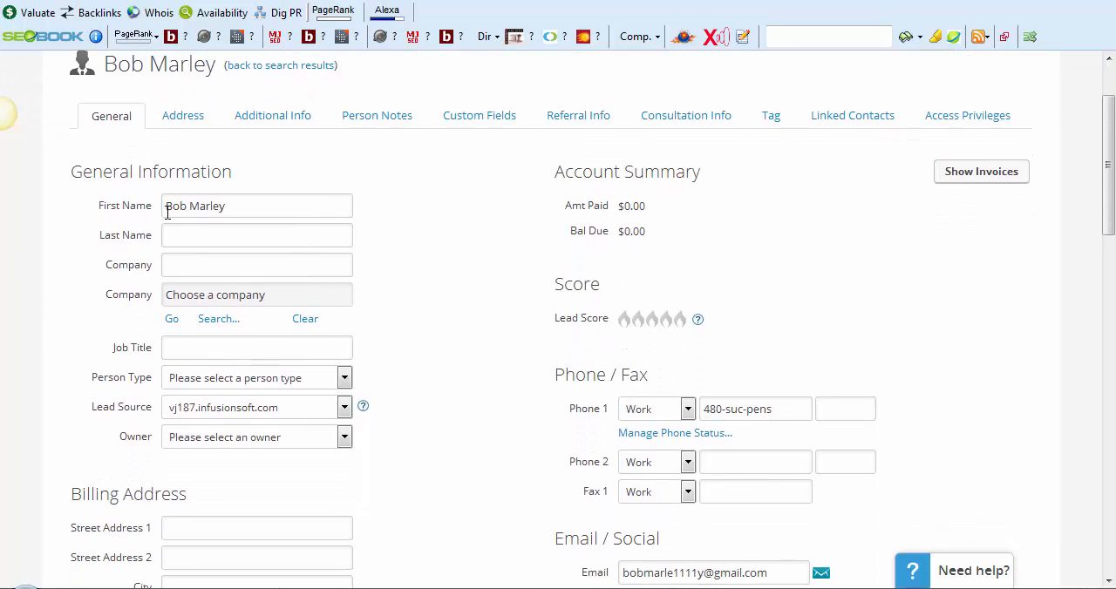
scroll(165, 218, down, 4)
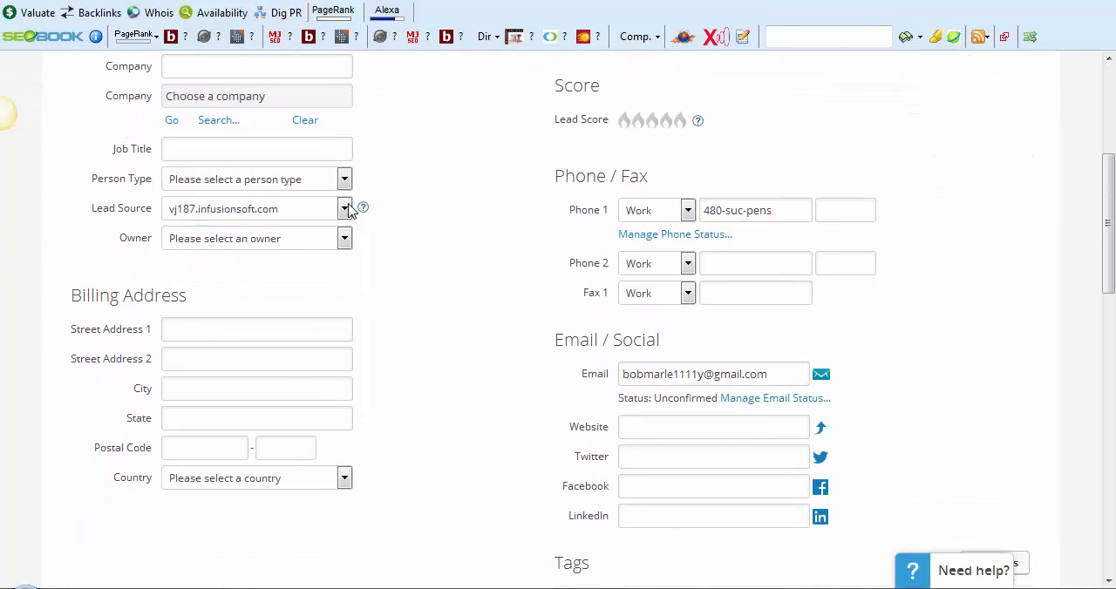
scroll(680, 126, down, 2)
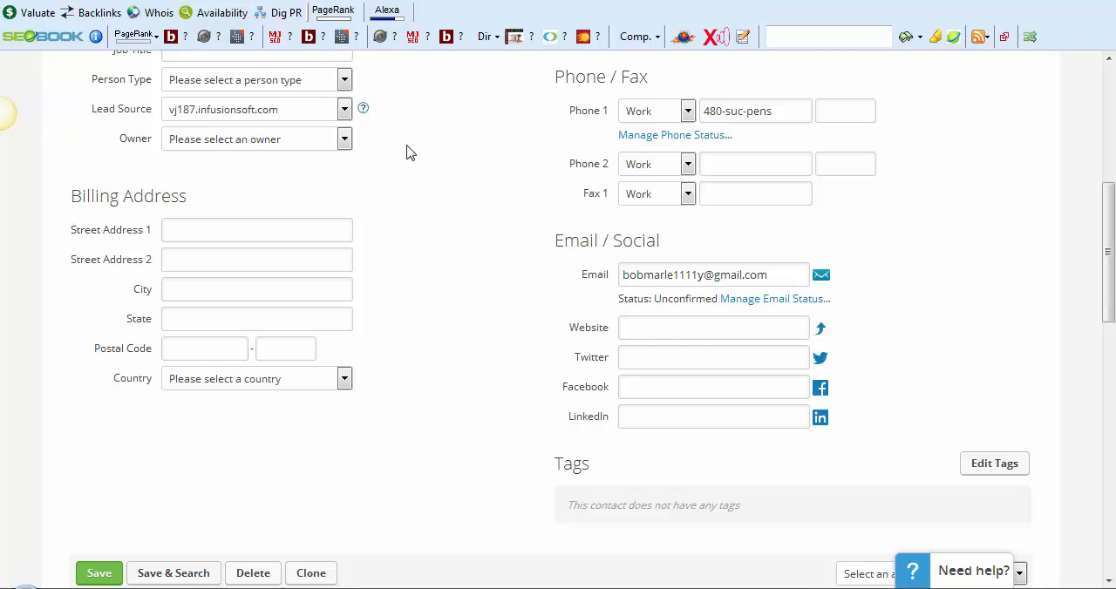
scroll(96, 346, up, 6)
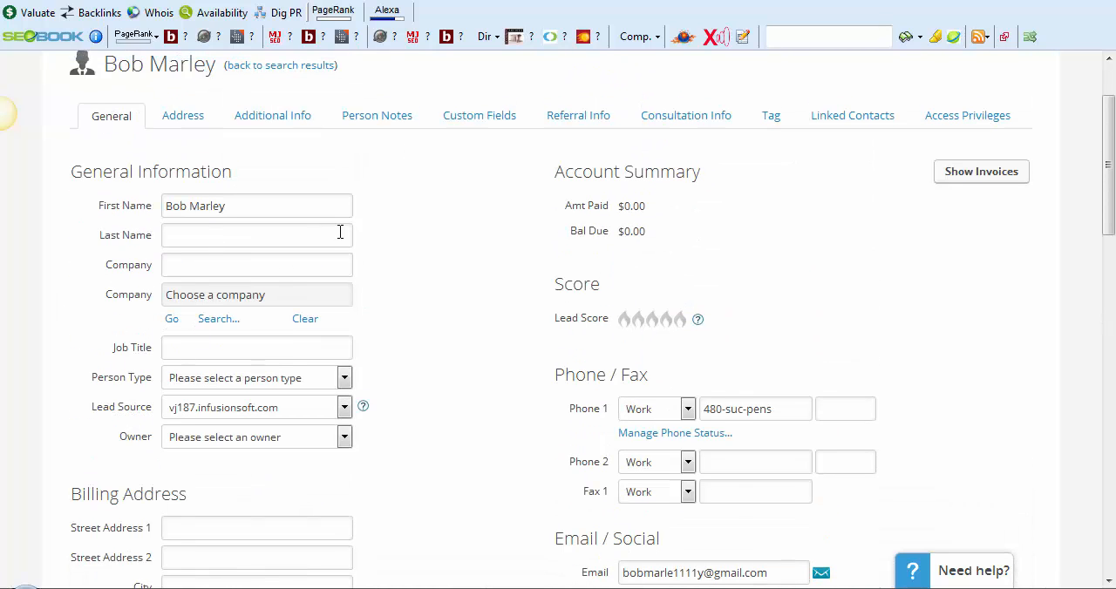
Open the contact's custom fields and examine the tasks, appointments, notes, form submissions and email history of the record
click(464, 116)
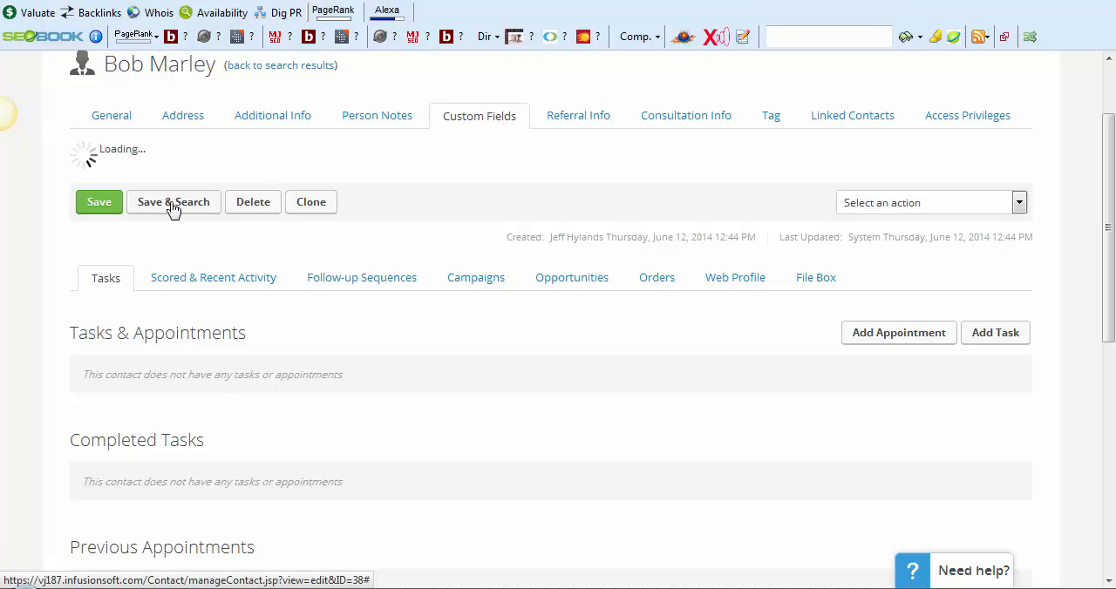
scroll(166, 366, down, 2)
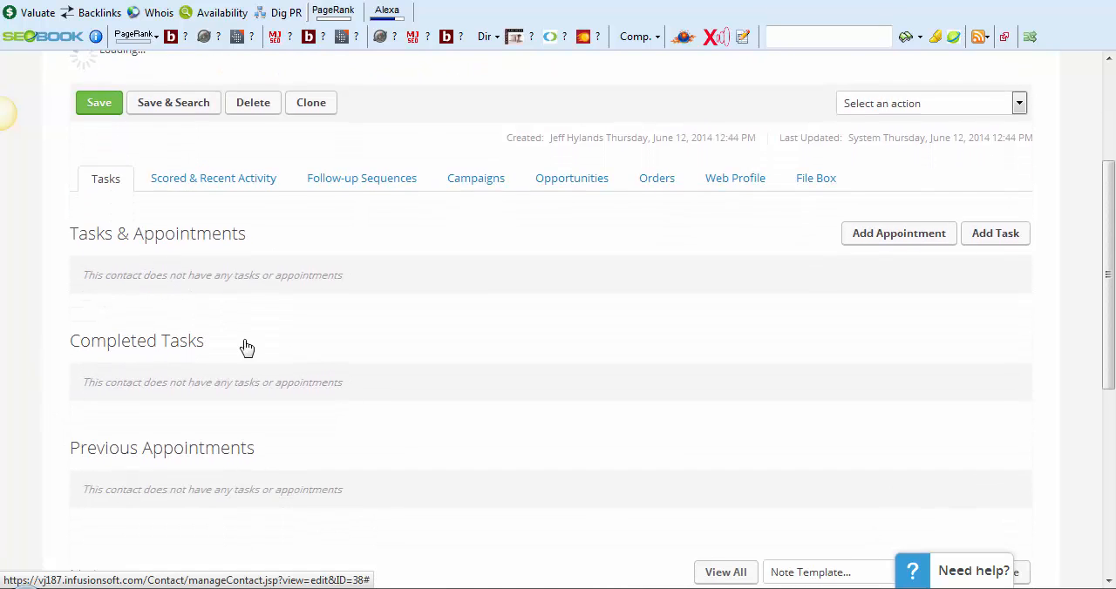
scroll(242, 347, down, 6)
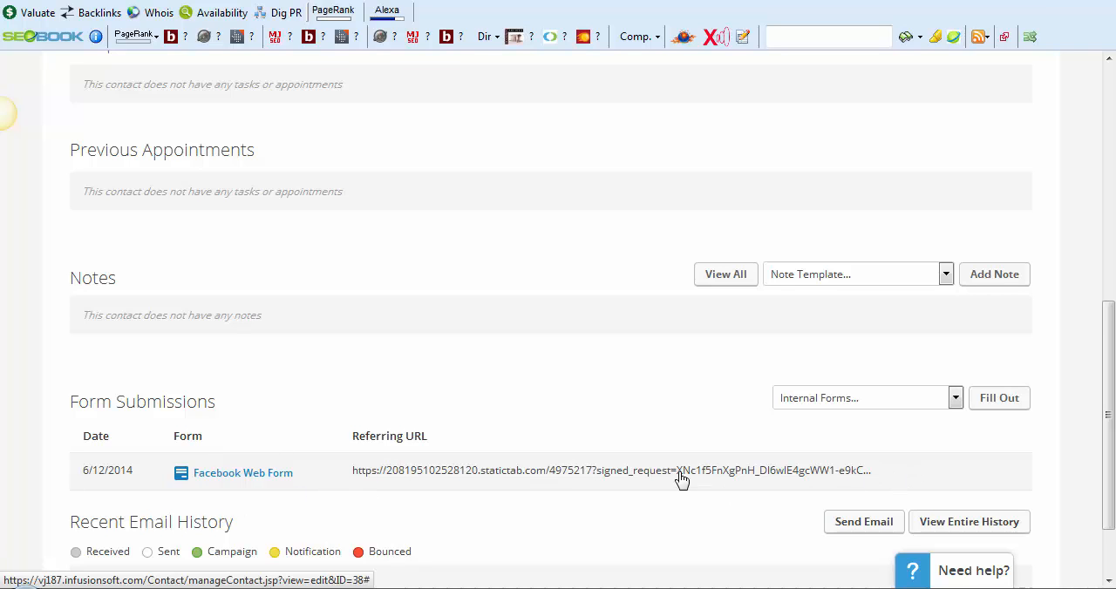
Examine the form submissions and recent email history at the end of the contact record
scroll(682, 475, down, 2)
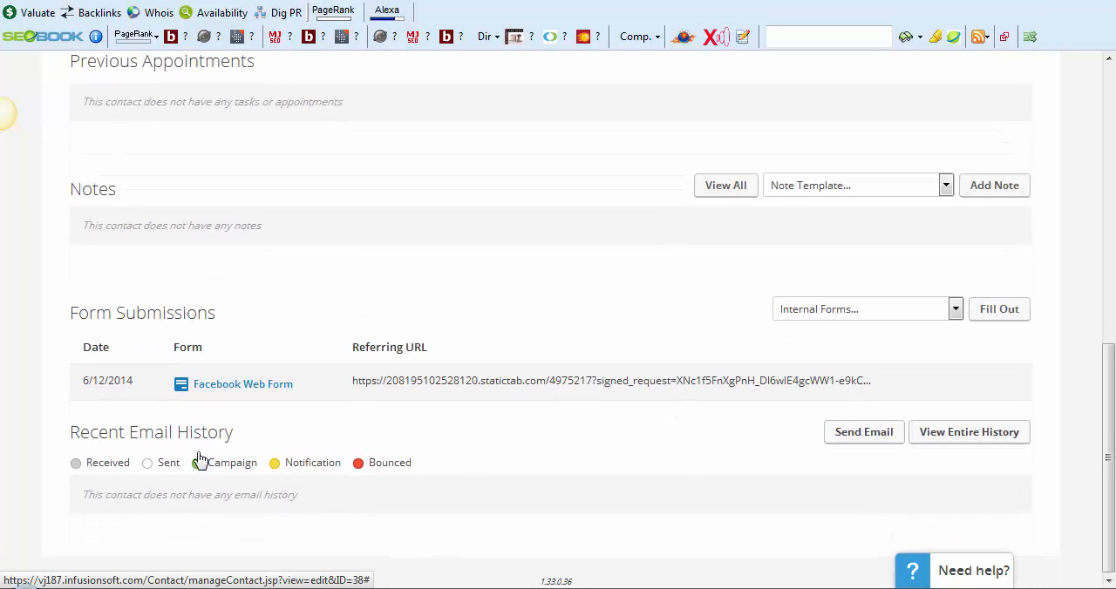
scroll(165, 509, up, 3)
scroll(278, 495, down, 3)
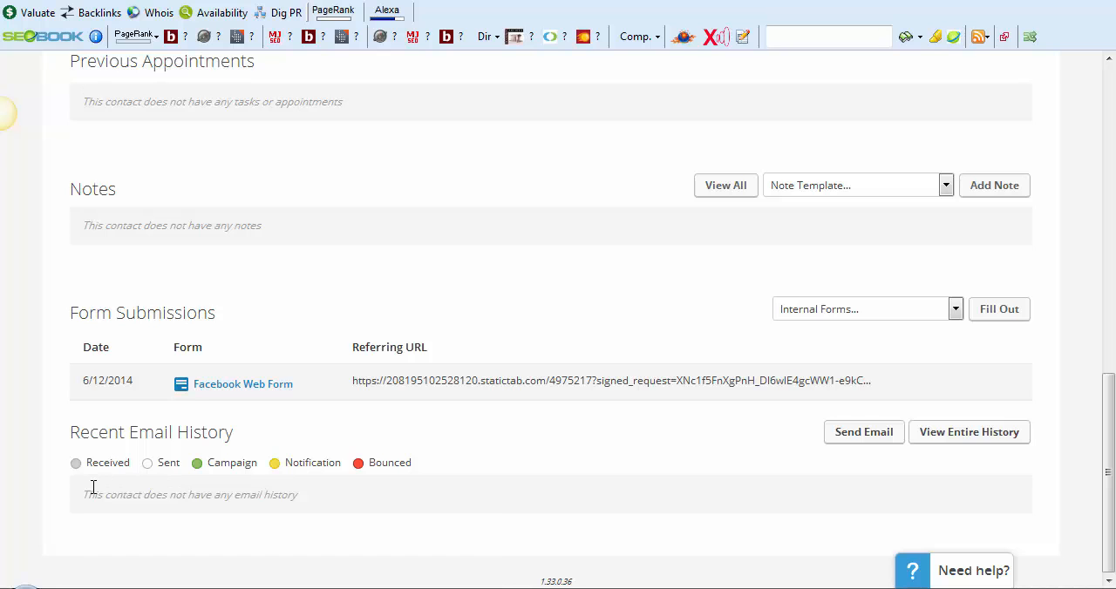
Open the contact's tags and review the current tags and the tag categories that can be applied
scroll(404, 485, up, 2)
scroll(404, 485, up, 12)
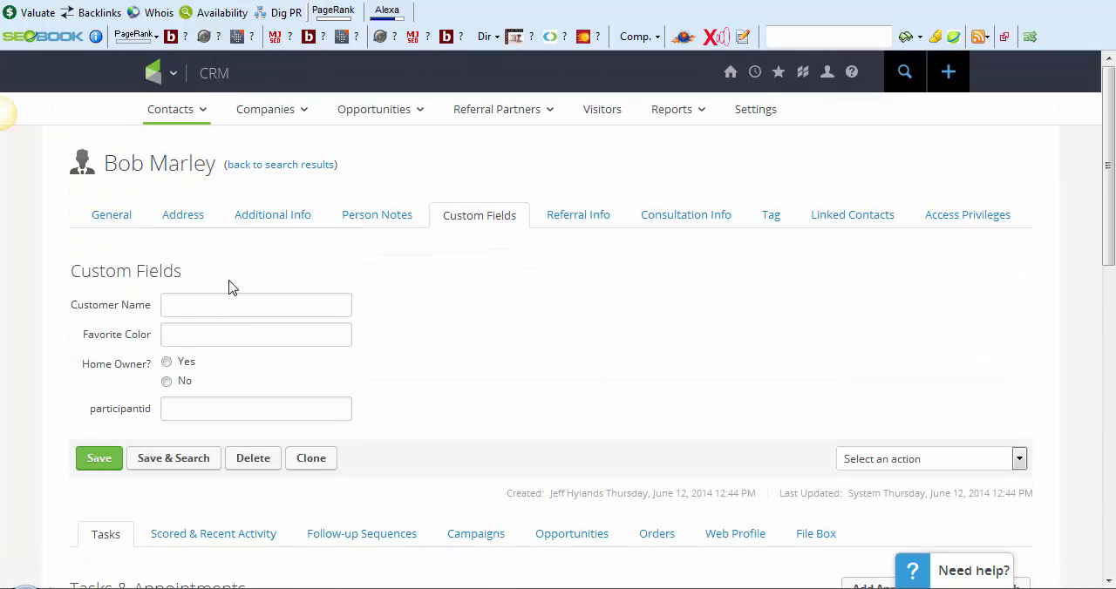
click(749, 223)
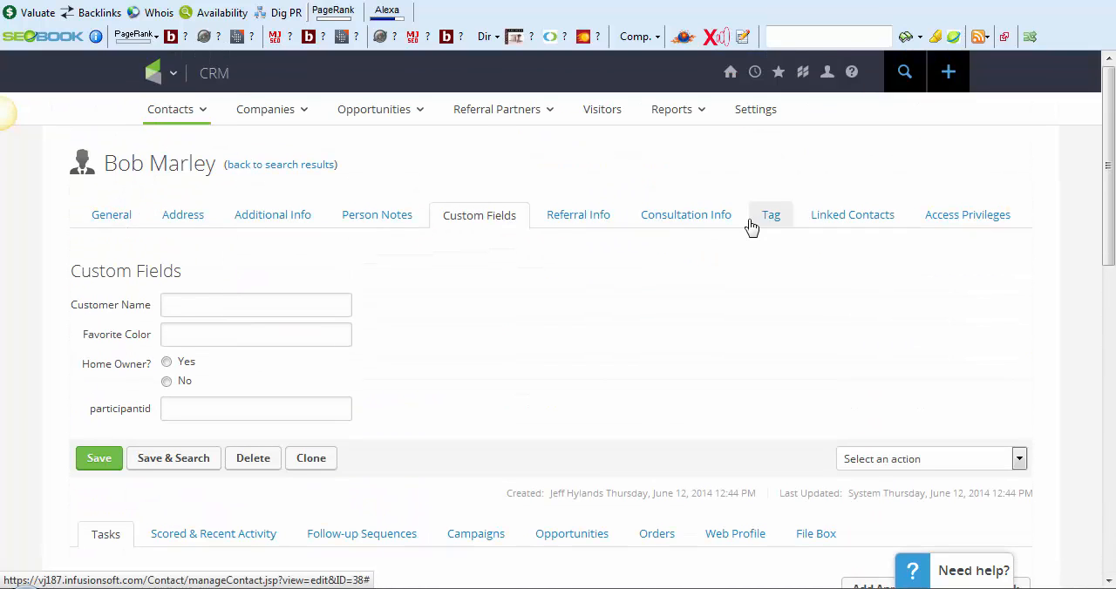
scroll(204, 315, down, 10)
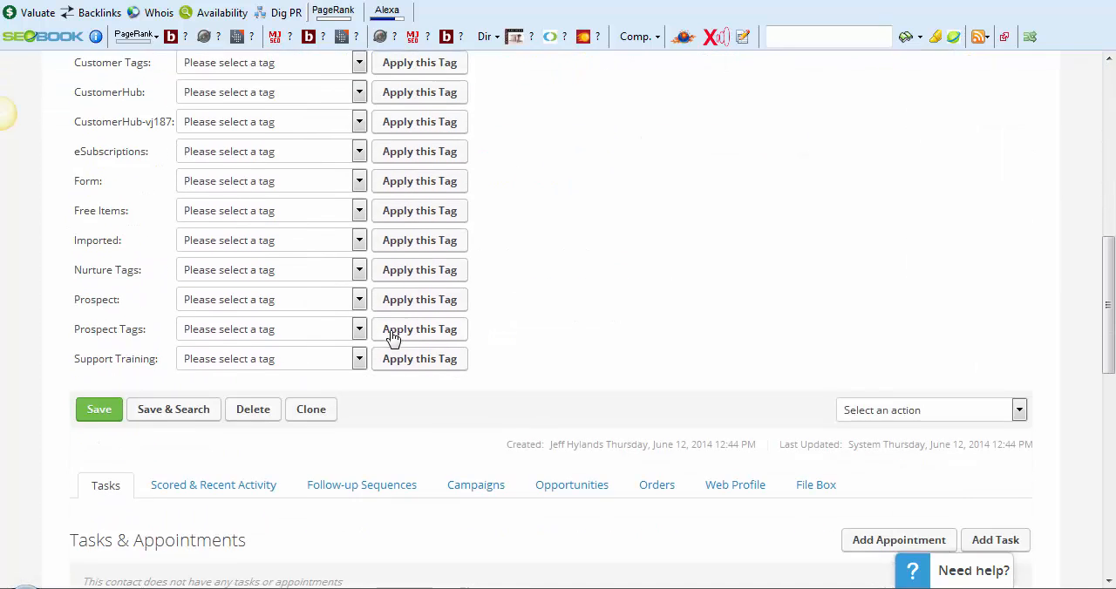
scroll(391, 340, up, 10)
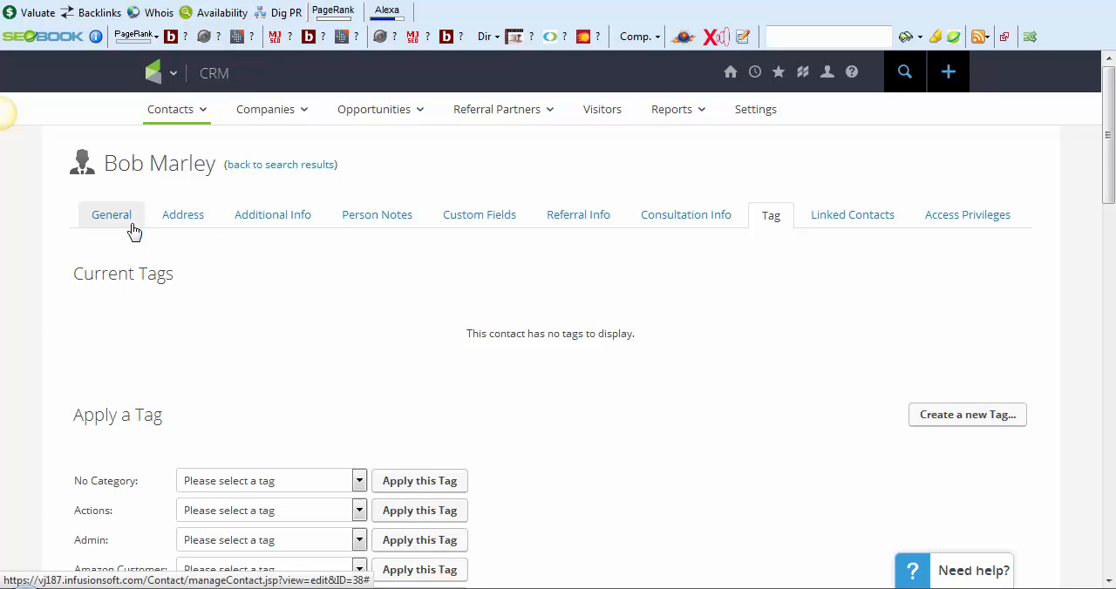
Return to the CRM contacts list and start over with a new contact search
click(174, 75)
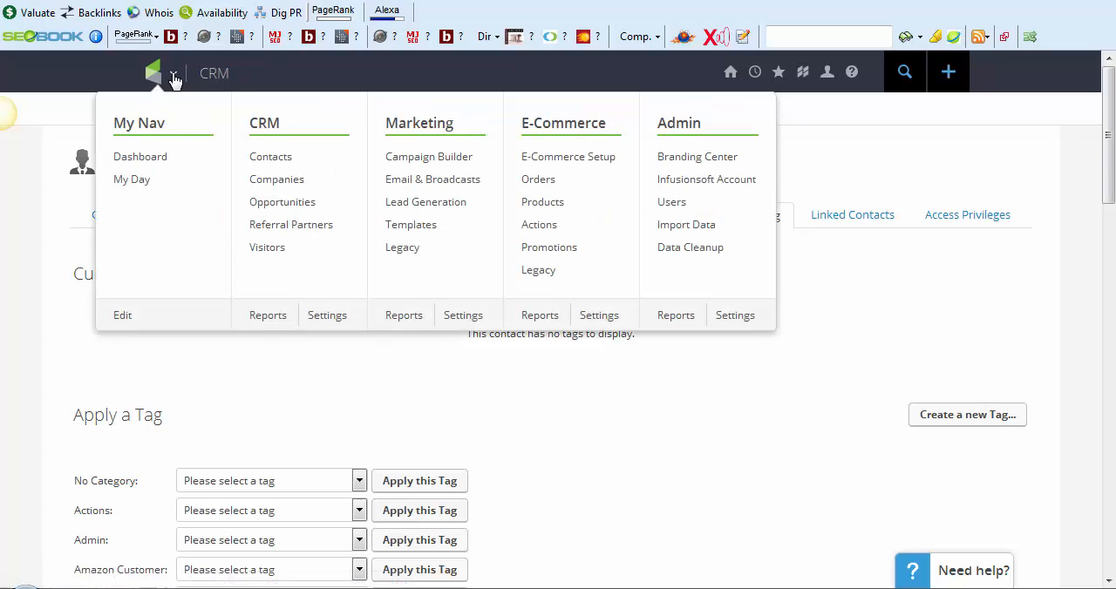
click(286, 160)
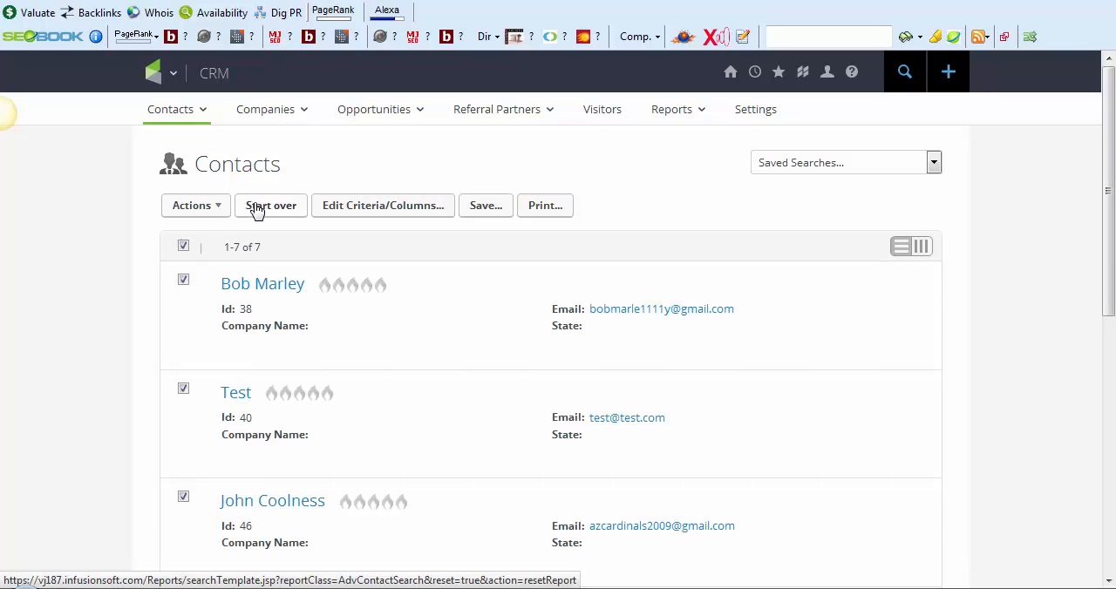
click(257, 212)
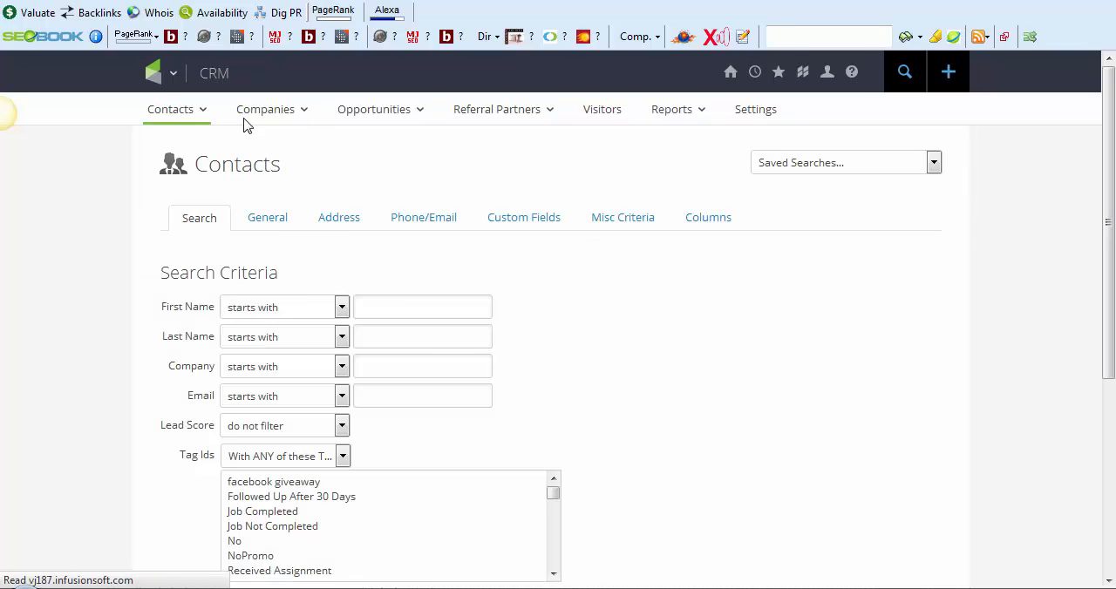
Review the contact search criteria, including the lead score filter options and the two tag filters
scroll(284, 247, down, 1)
click(456, 201)
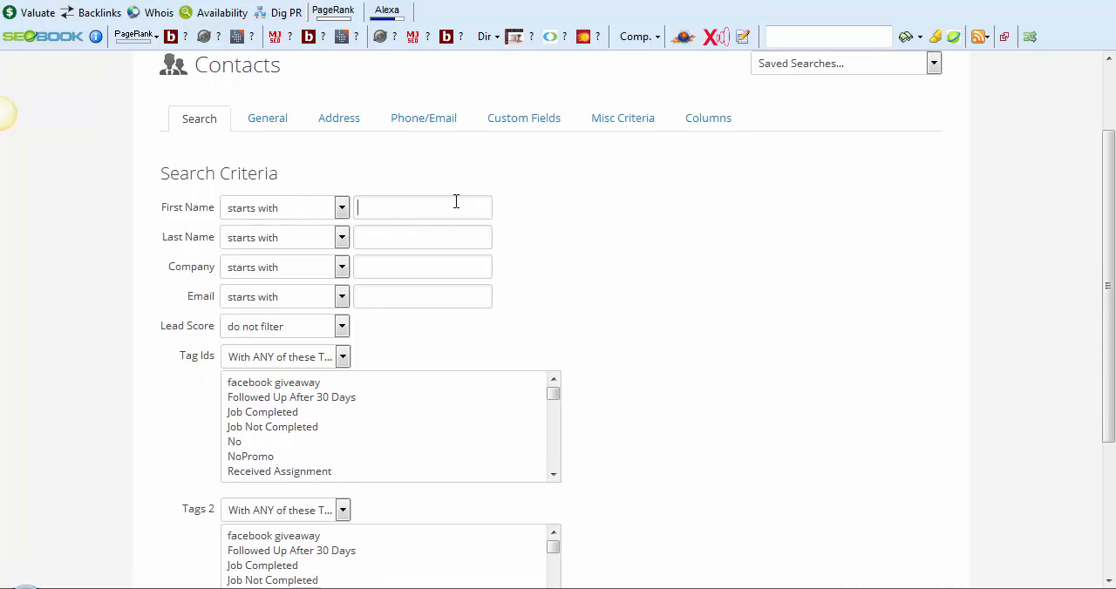
click(255, 332)
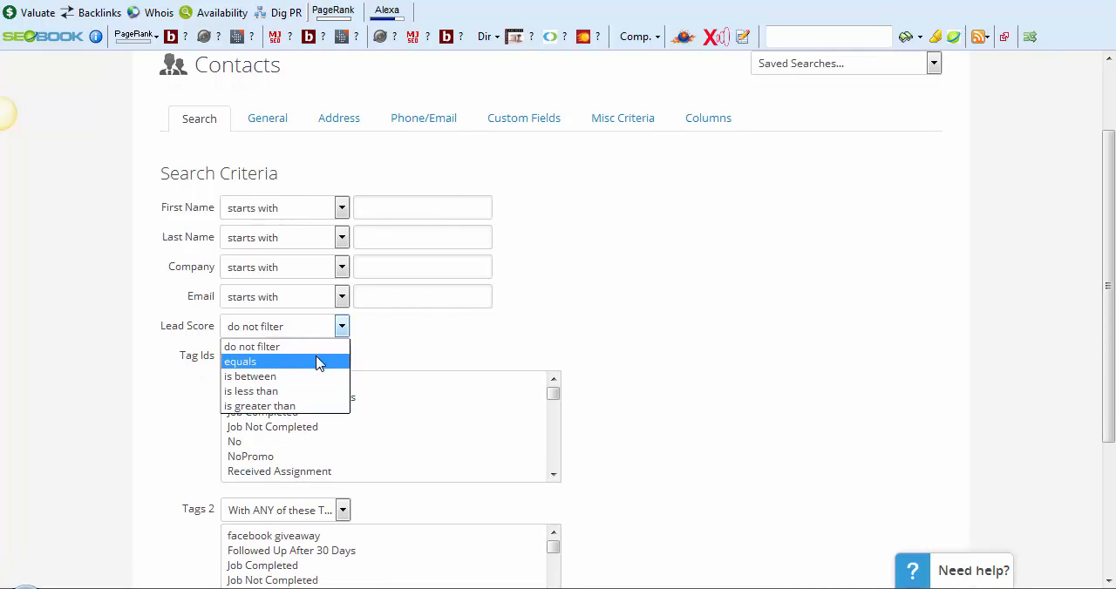
click(85, 333)
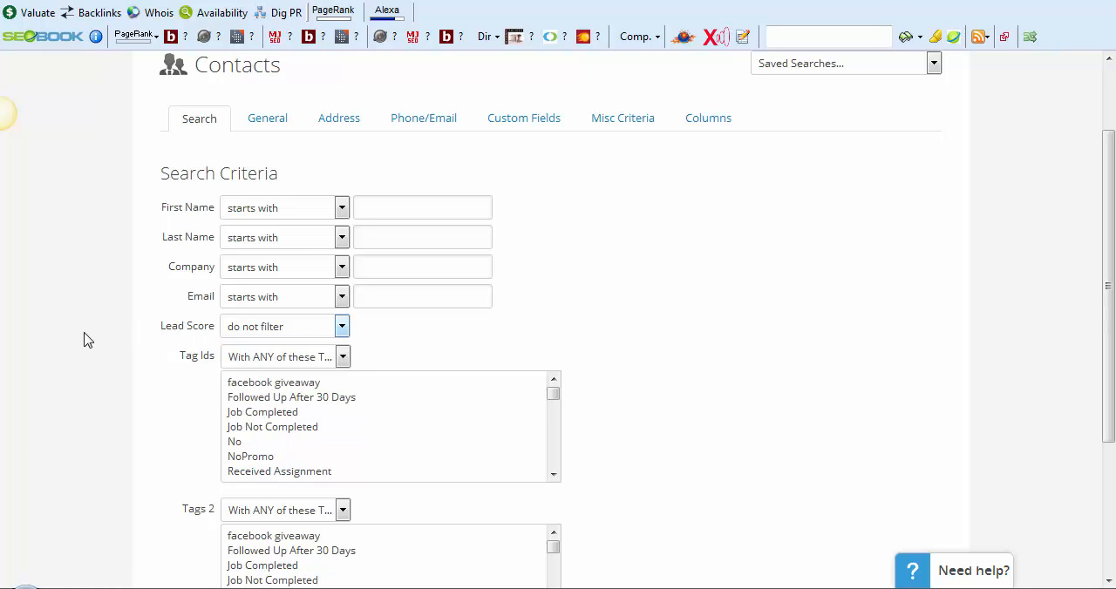
scroll(338, 354, down, 1)
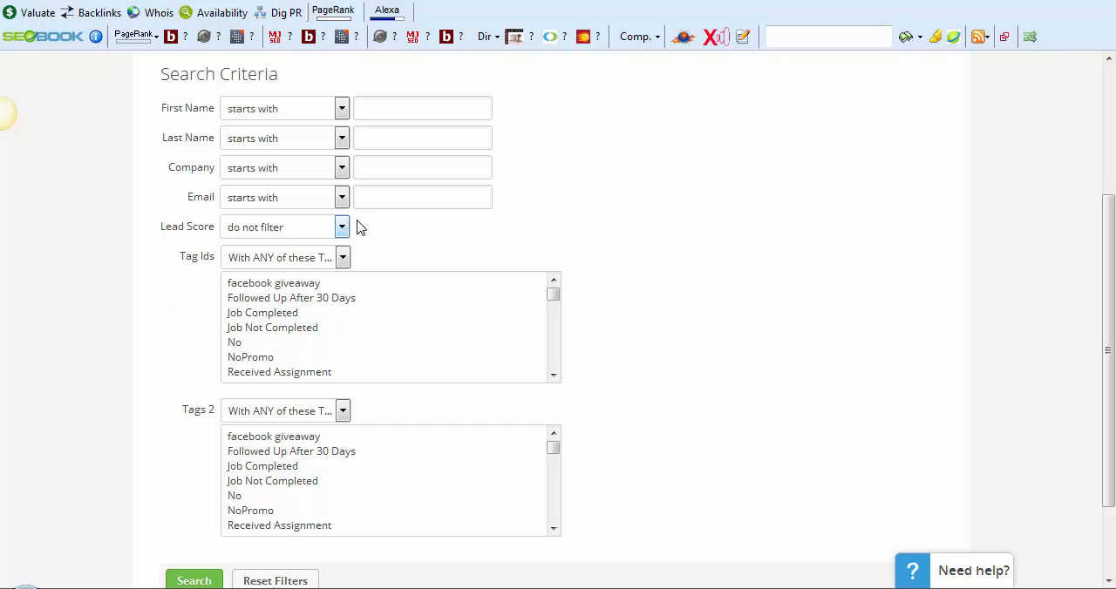
Search for contacts with the tag "facebook giveaway" in the first tag filter
click(308, 290)
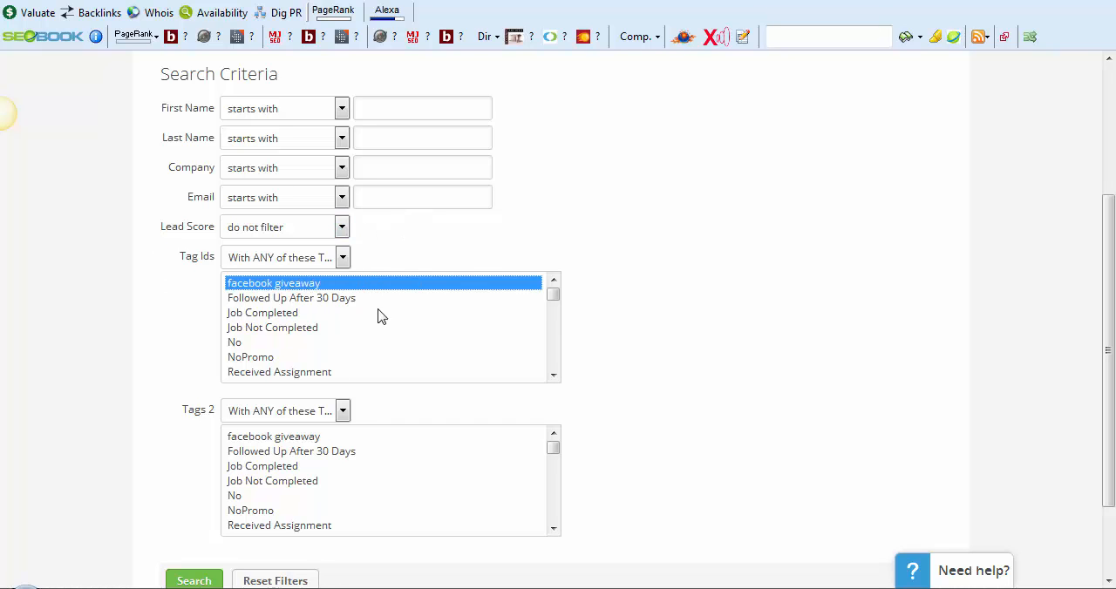
scroll(382, 312, down, 5)
scroll(53, 481, down, 1)
click(189, 481)
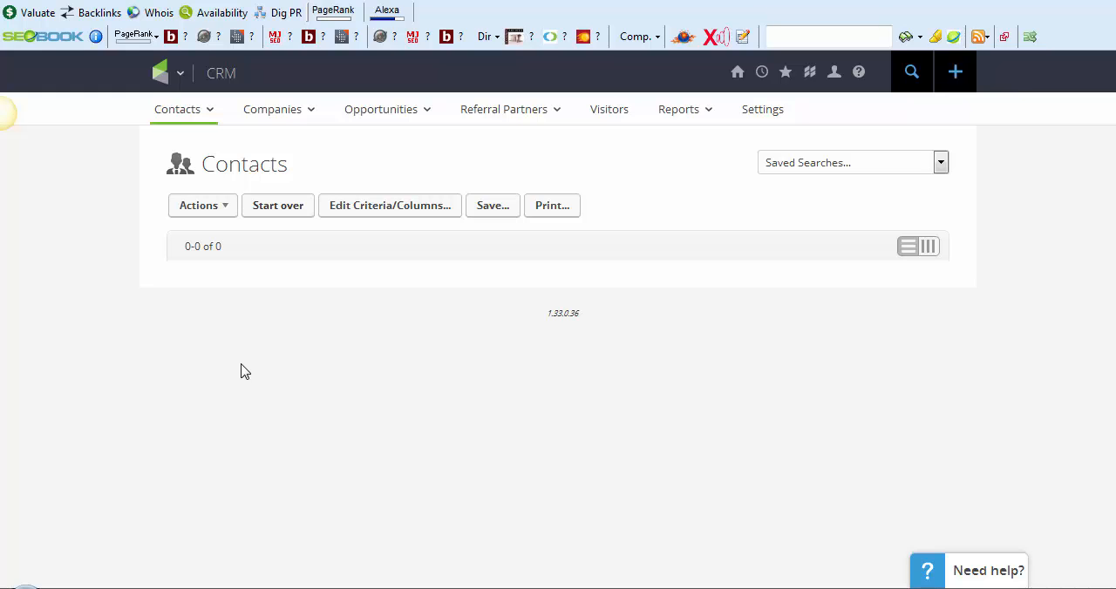
Try to save the contact search under the name "Facebook Leads"
click(482, 209)
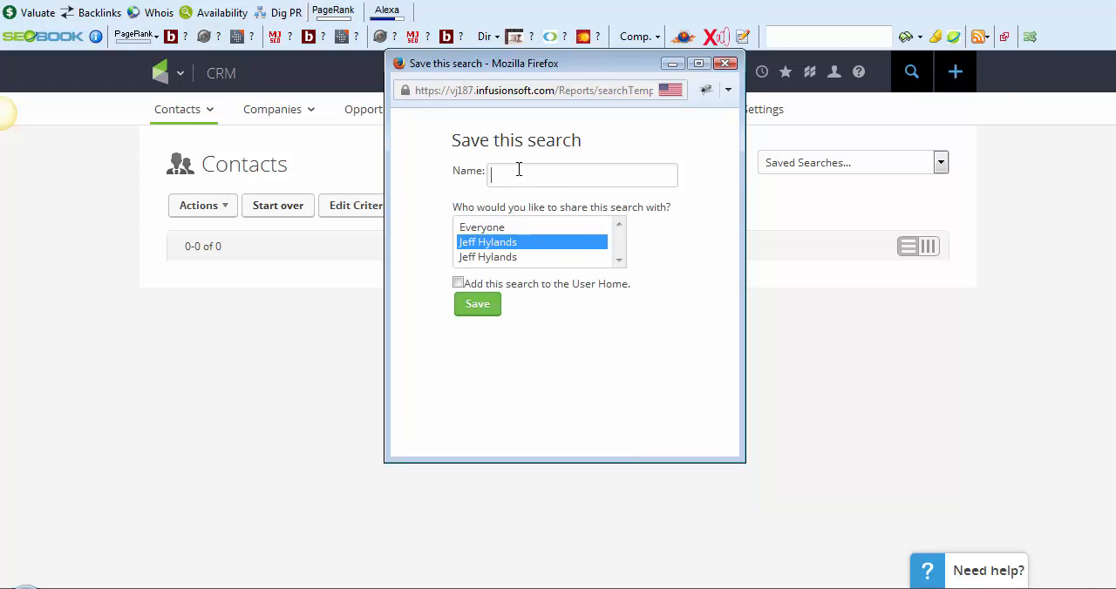
click(519, 171)
scroll(539, 215, down, 5)
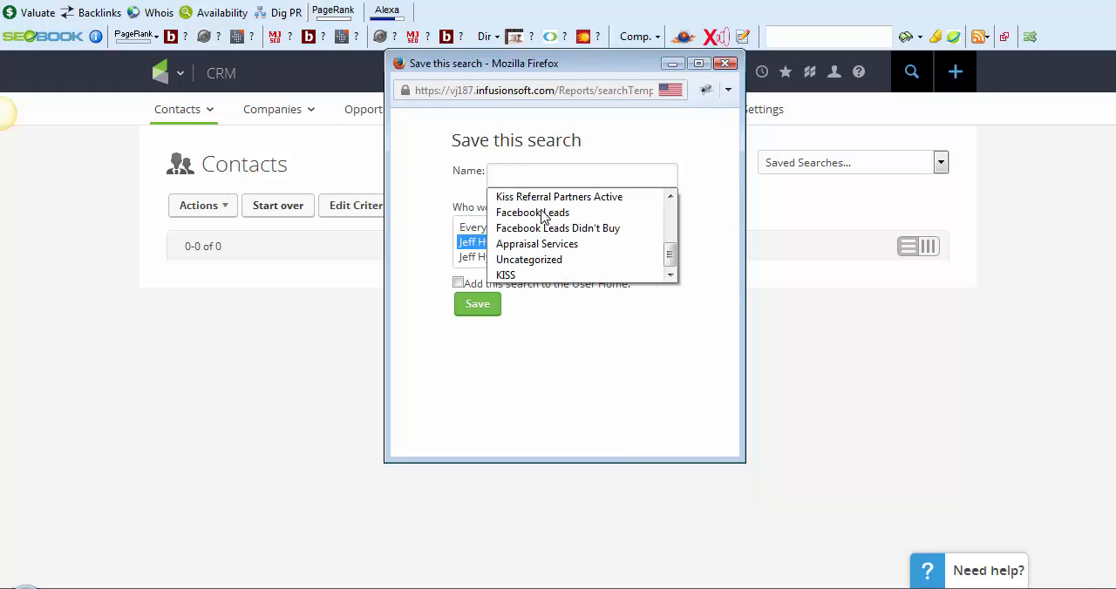
click(536, 213)
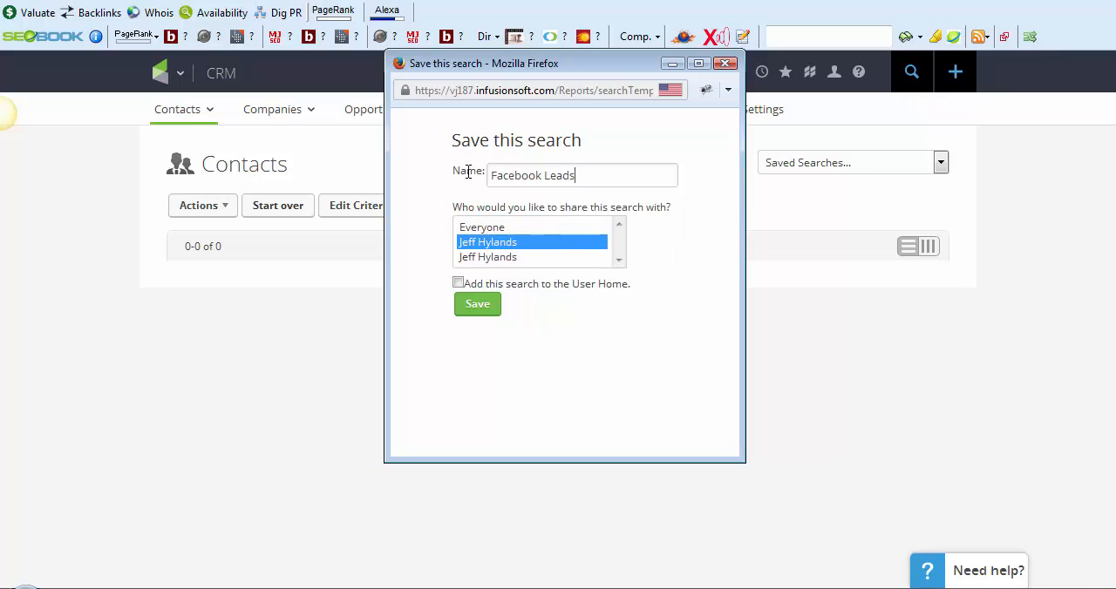
click(471, 305)
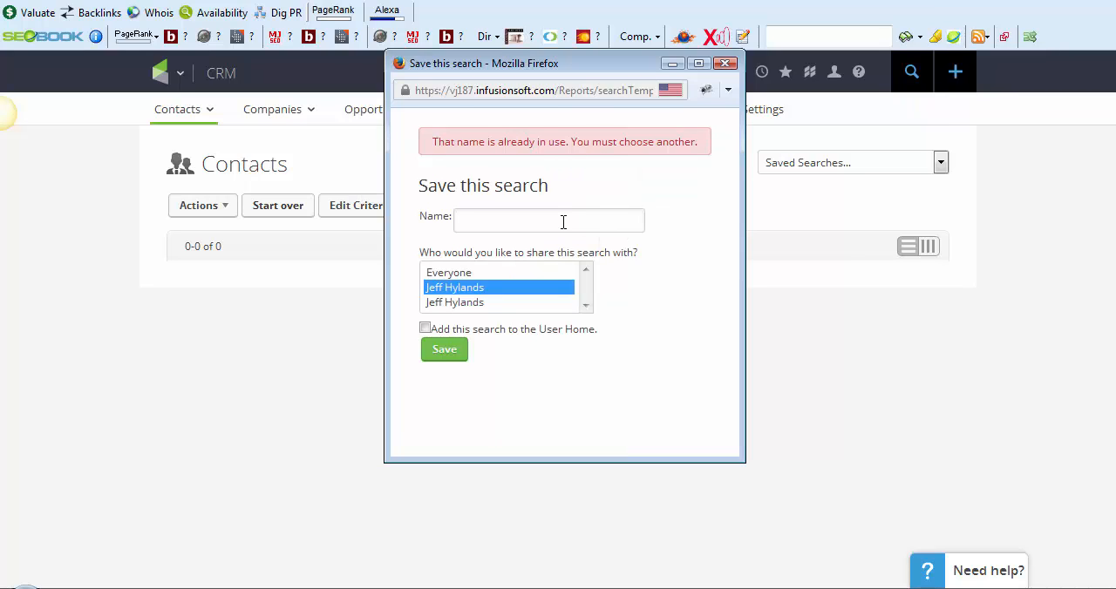
Save the contact search as "Facebook August Leads" and check the list of saved searches
text(Facebook August Leads)
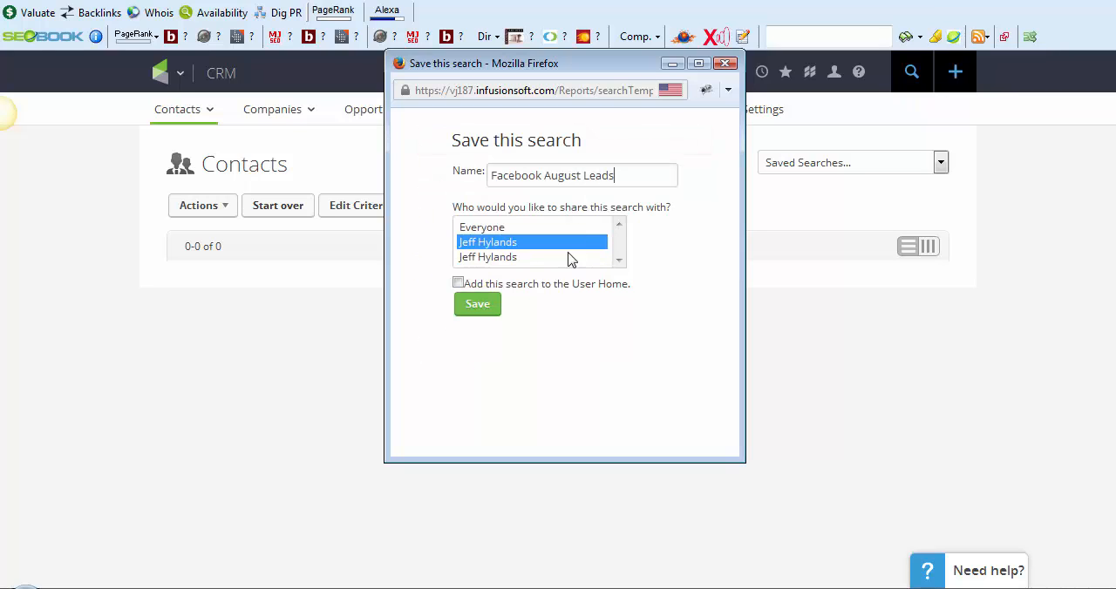
click(460, 305)
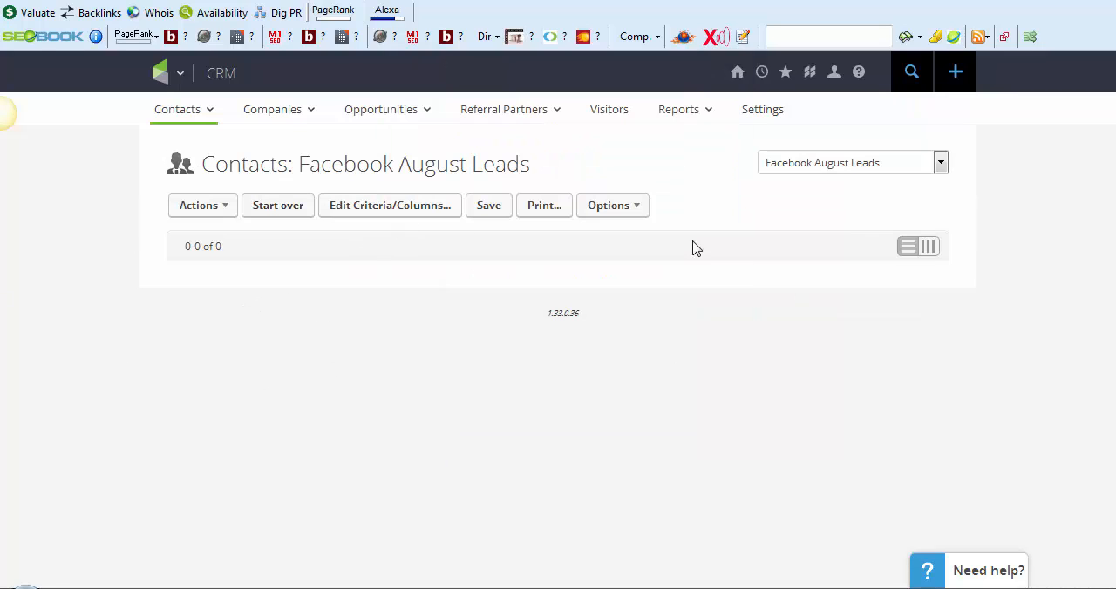
click(804, 167)
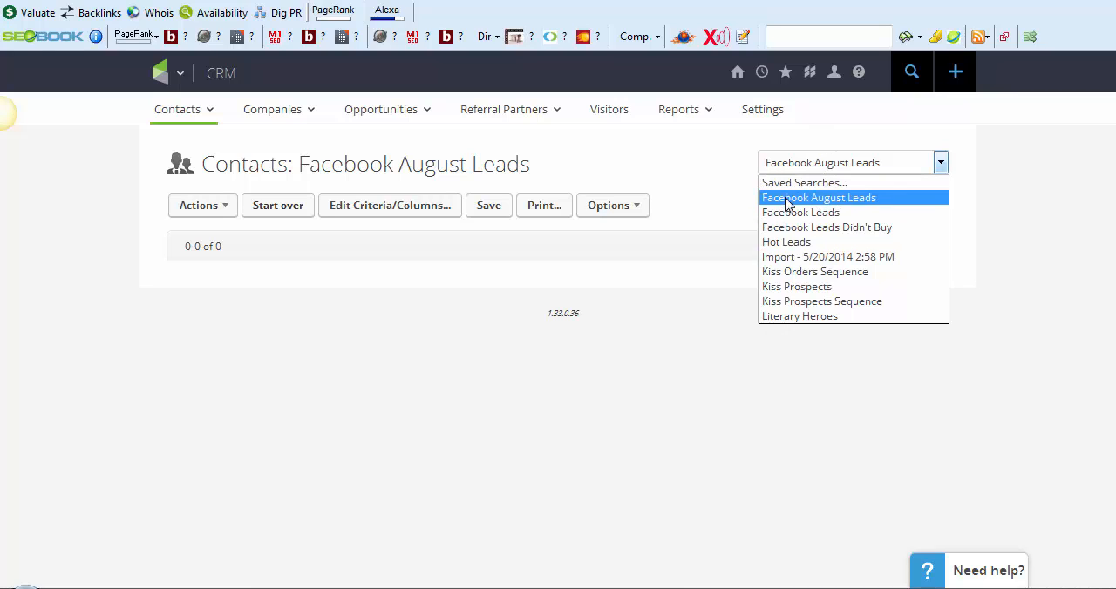
click(663, 168)
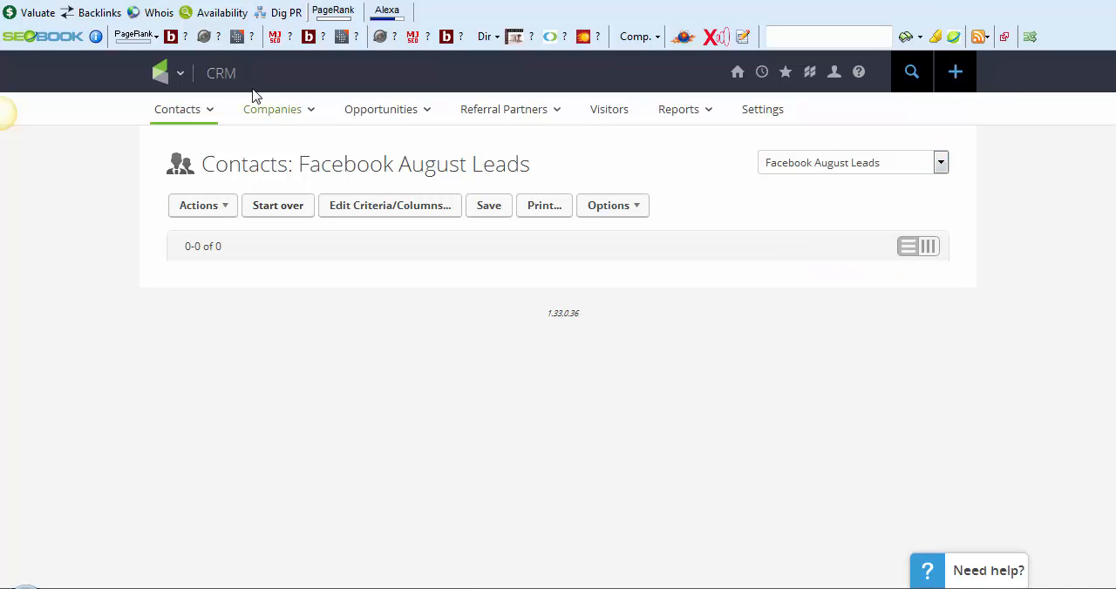
Open the Email & Broadcasts area of Marketing and start a new email broadcast from scratch
mouse_move(162, 75)
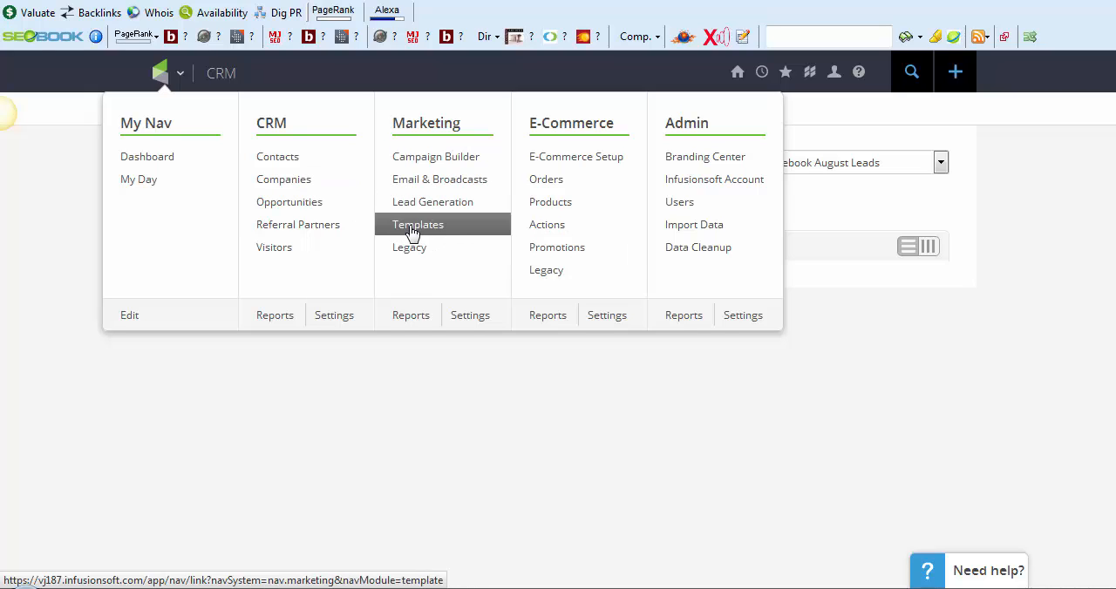
click(453, 179)
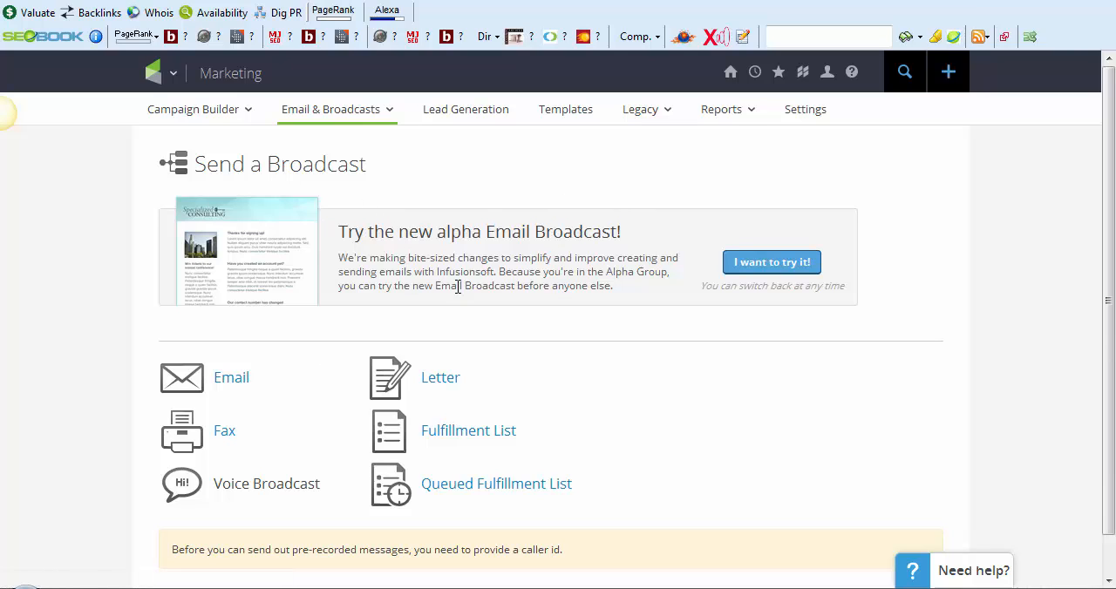
click(227, 382)
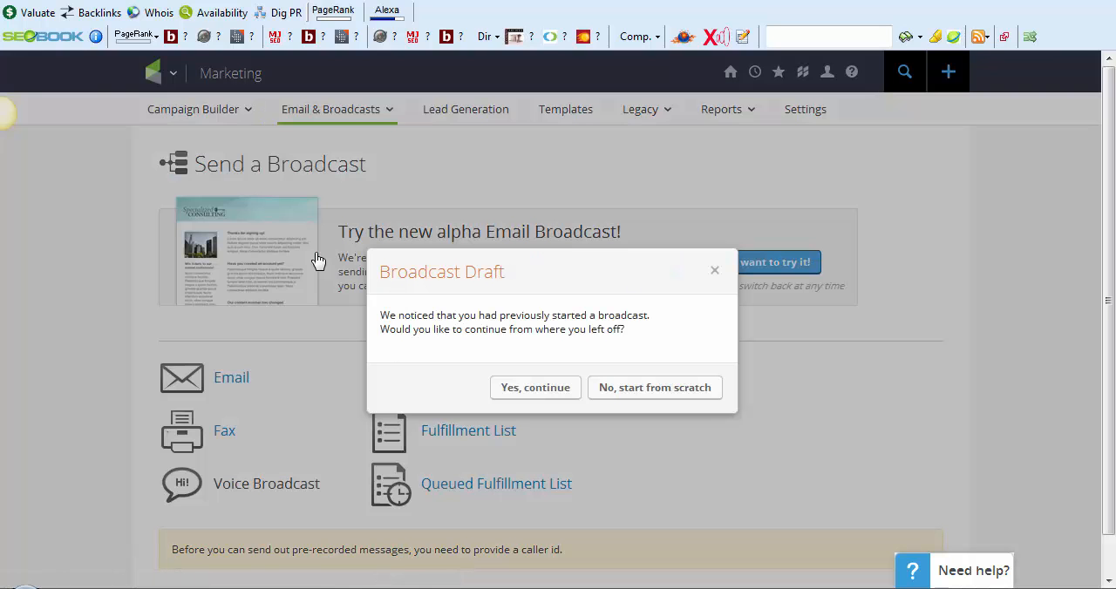
click(655, 389)
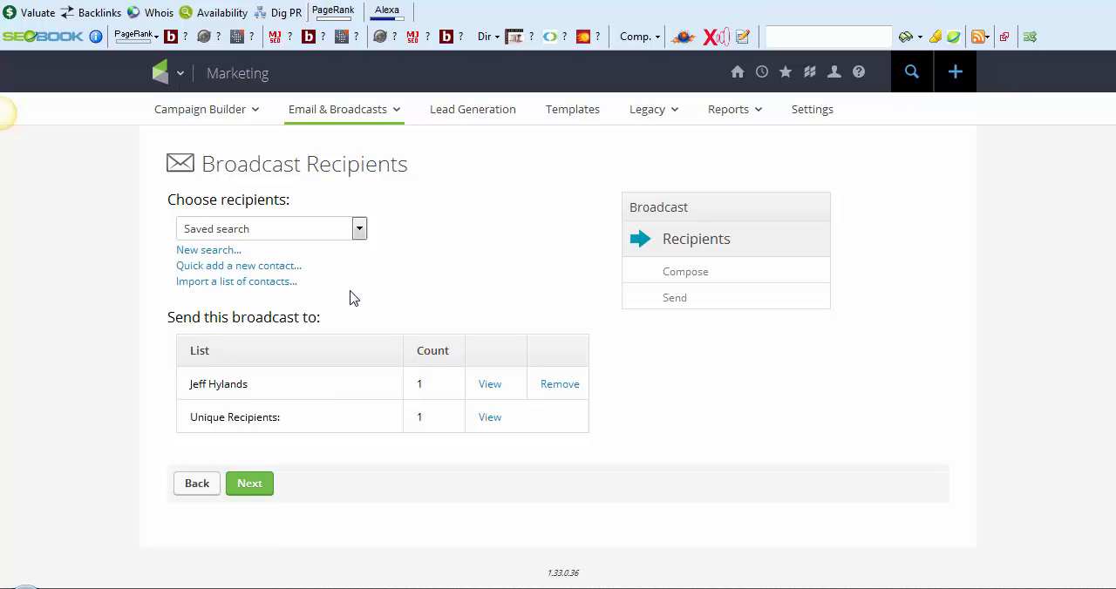
Add the saved search "Facebook August Leads" to the broadcast's recipients and check its count
click(348, 227)
click(304, 264)
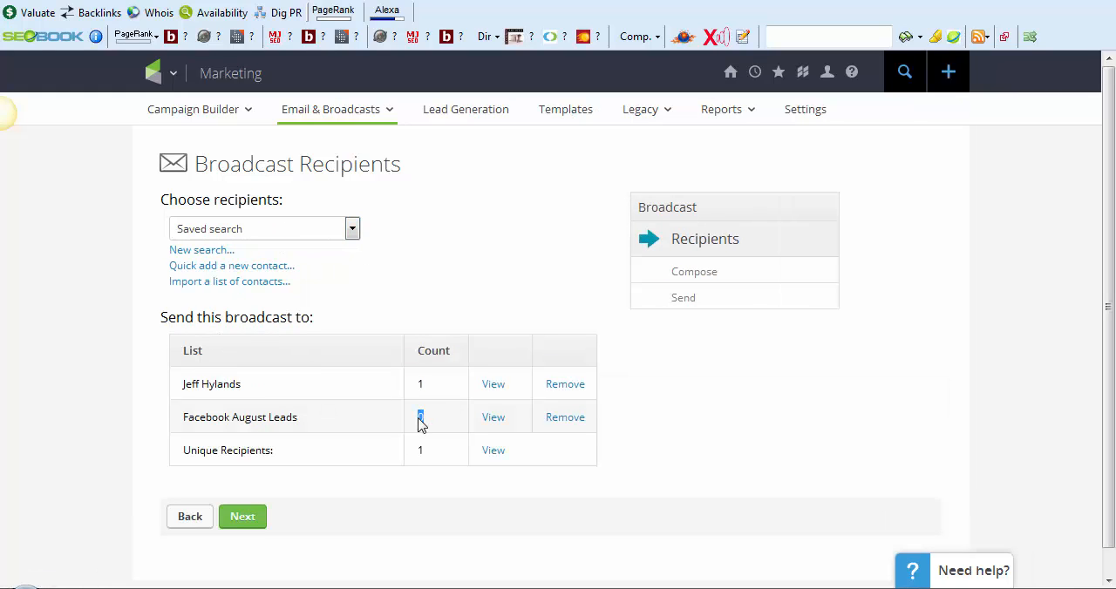
drag(420, 422, 427, 421)
Look over the Recipients, Compose and Send stages of the broadcast and the recipient list
drag(740, 240, 674, 240)
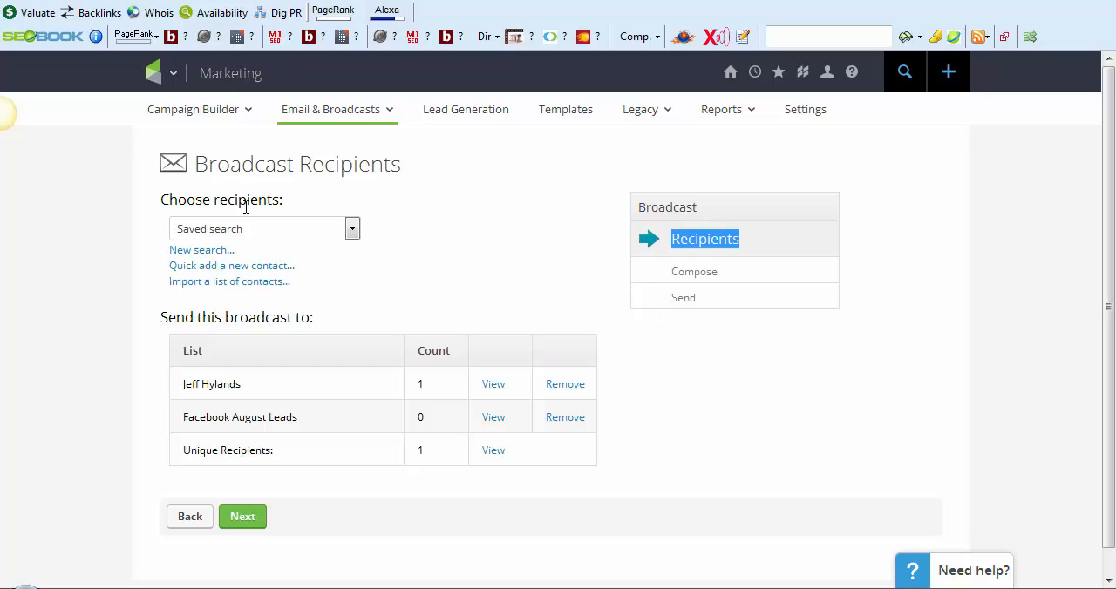
drag(719, 272, 660, 274)
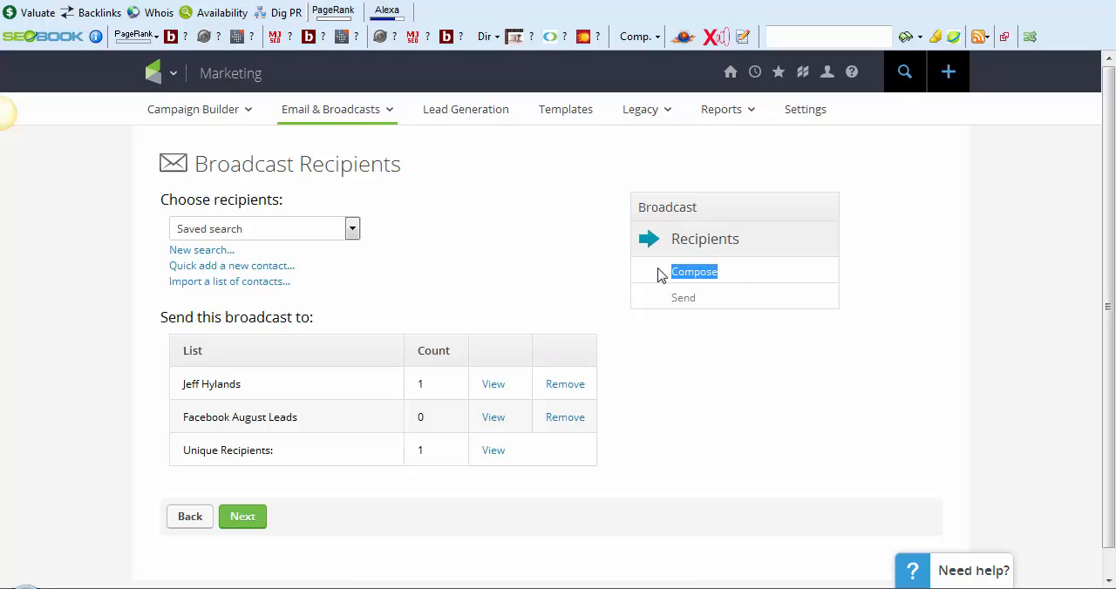
drag(733, 299, 654, 295)
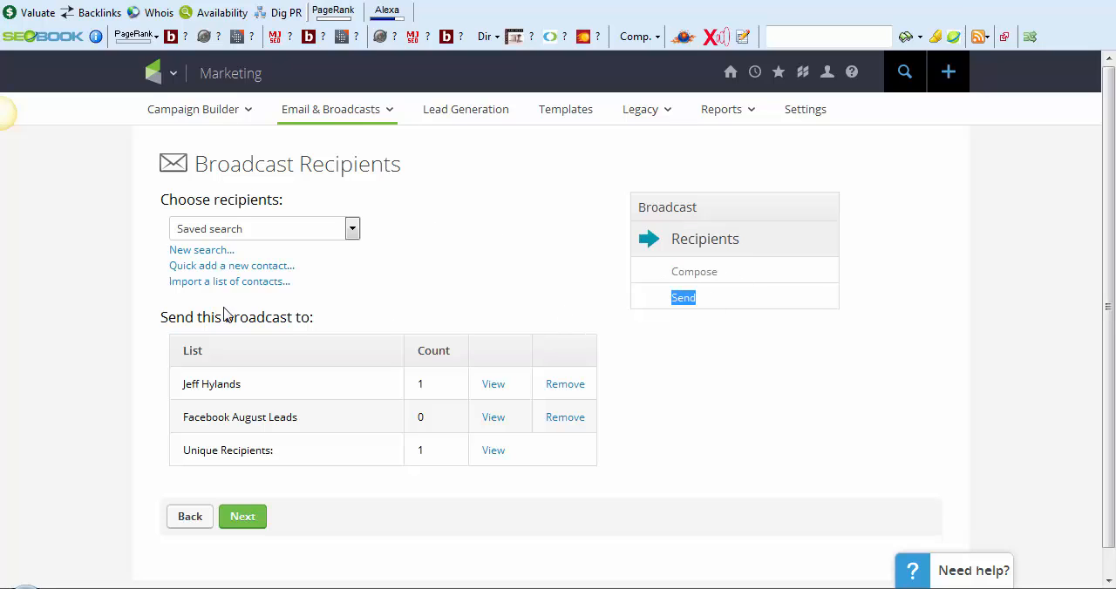
scroll(240, 314, down, 1)
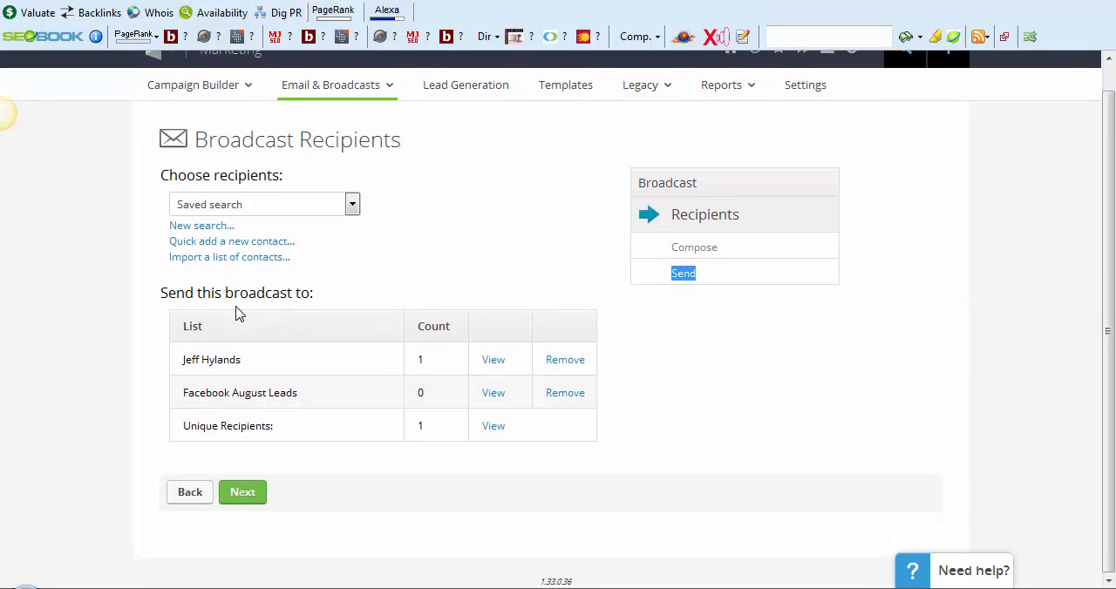
scroll(239, 314, up, 1)
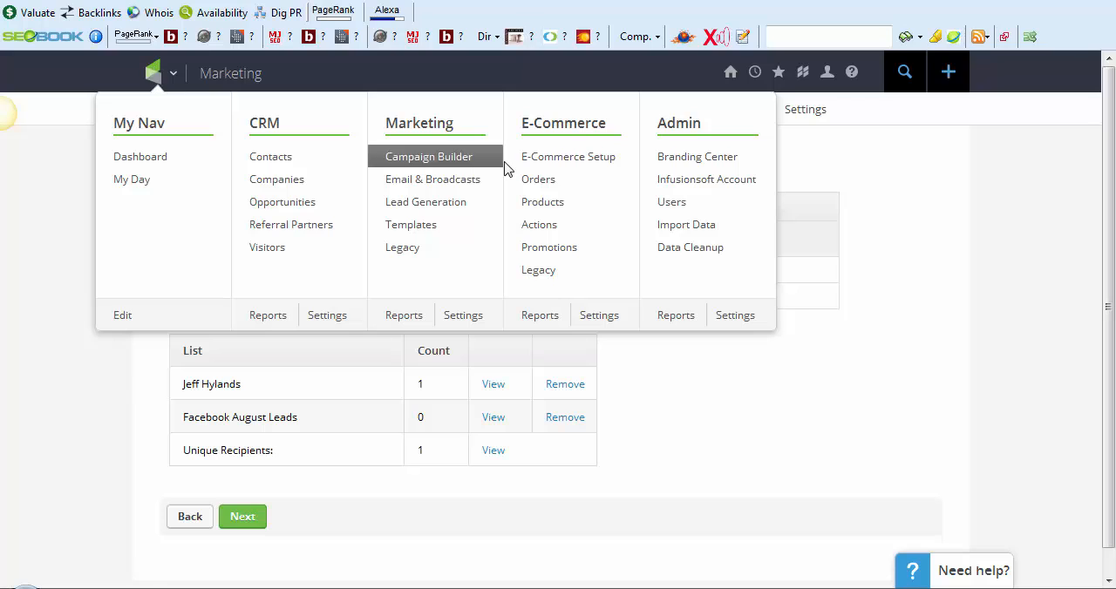
Open the Campaign Builder in Marketing and look through the list of campaigns
click(408, 164)
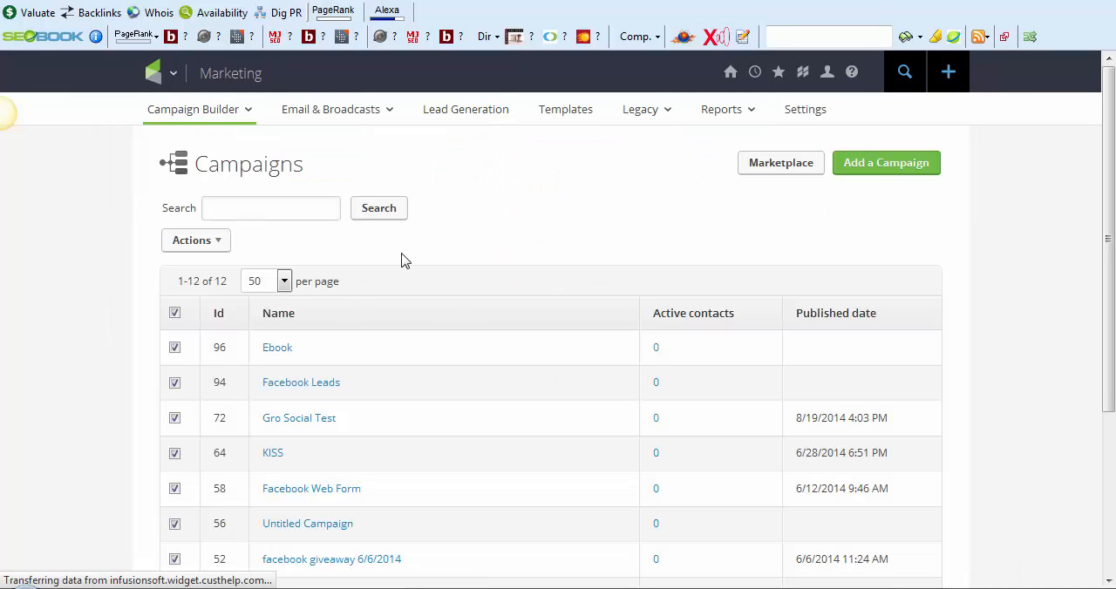
scroll(431, 286, down, 3)
scroll(259, 303, up, 3)
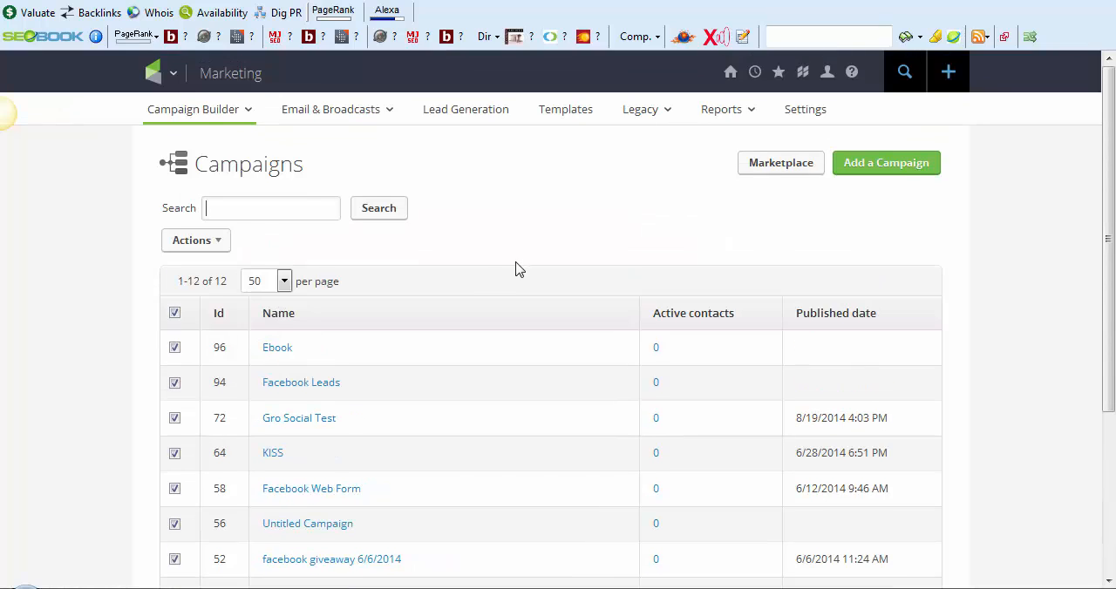
Create a new campaign and name it "August Ebook"
click(899, 169)
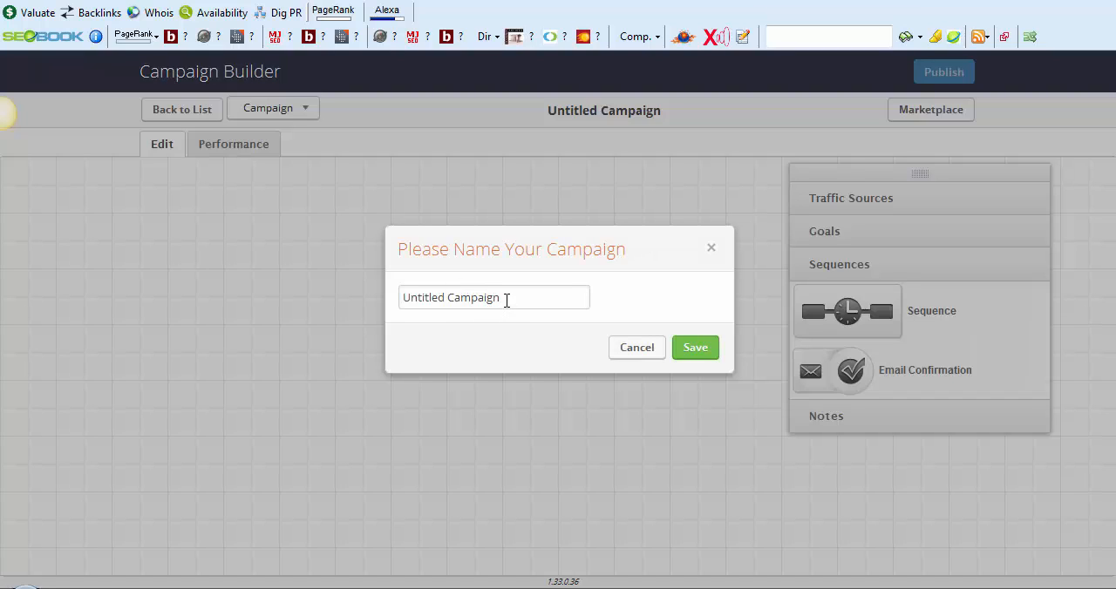
drag(505, 300, 208, 262)
text(Ag)
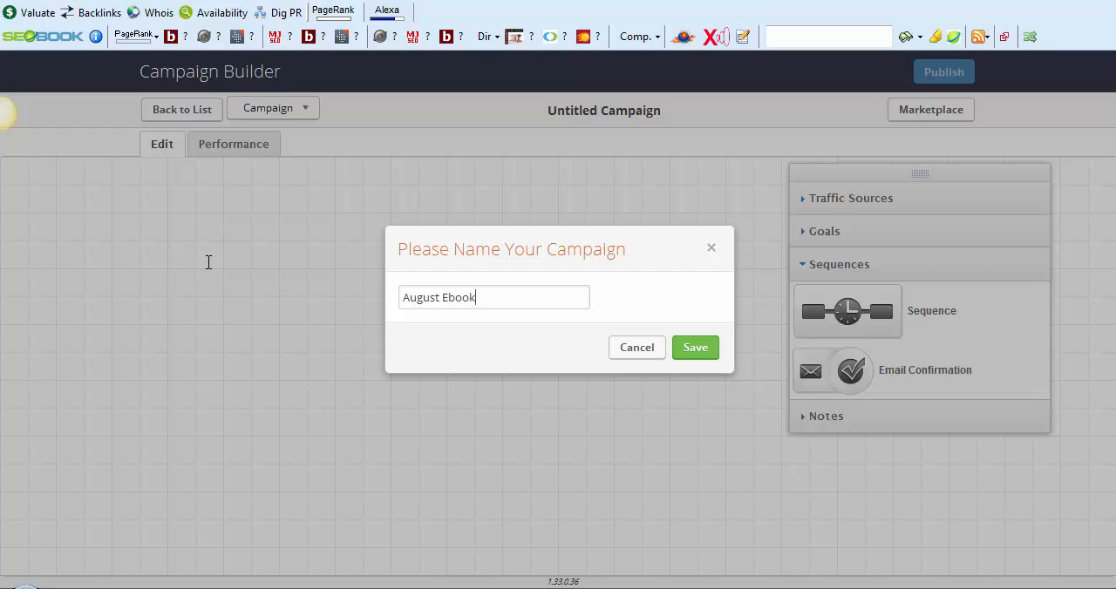
click(695, 348)
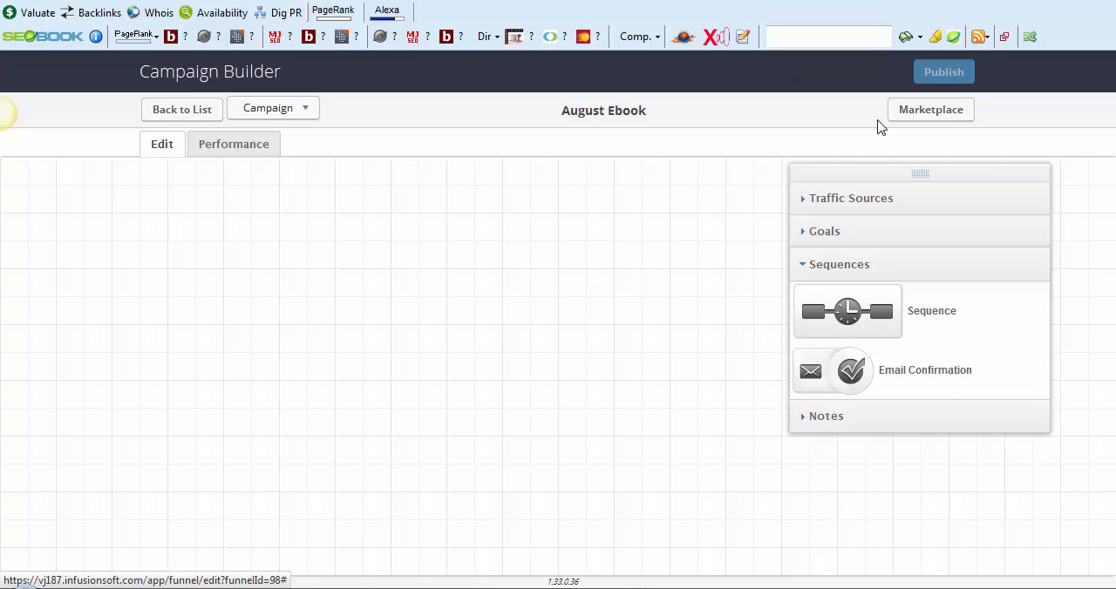
Look through the Traffic Sources, Goals and Sequences elements available for building the campaign
click(871, 206)
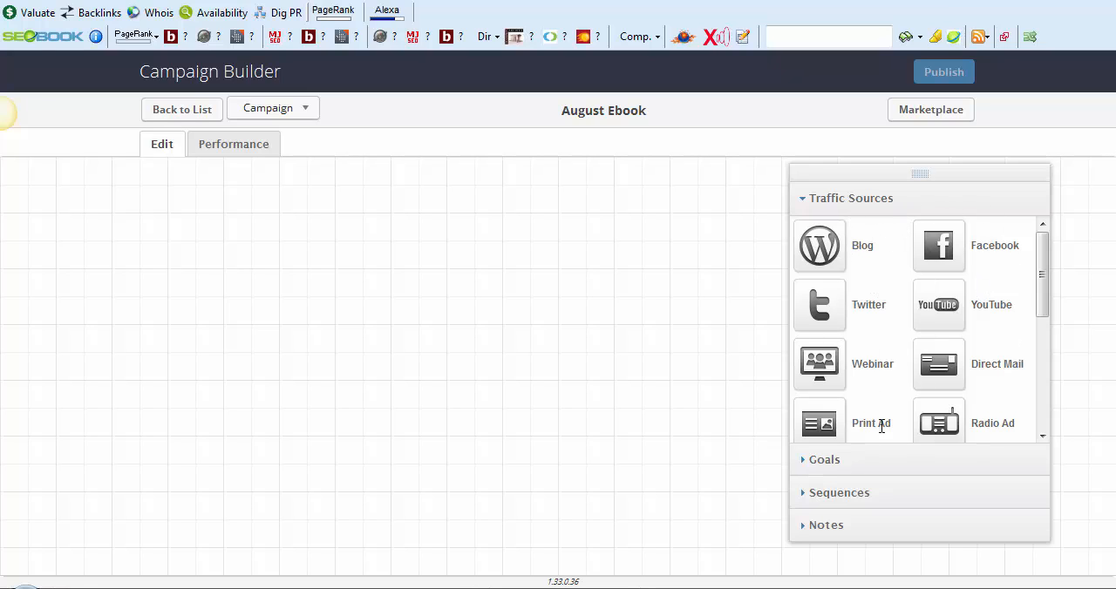
click(821, 464)
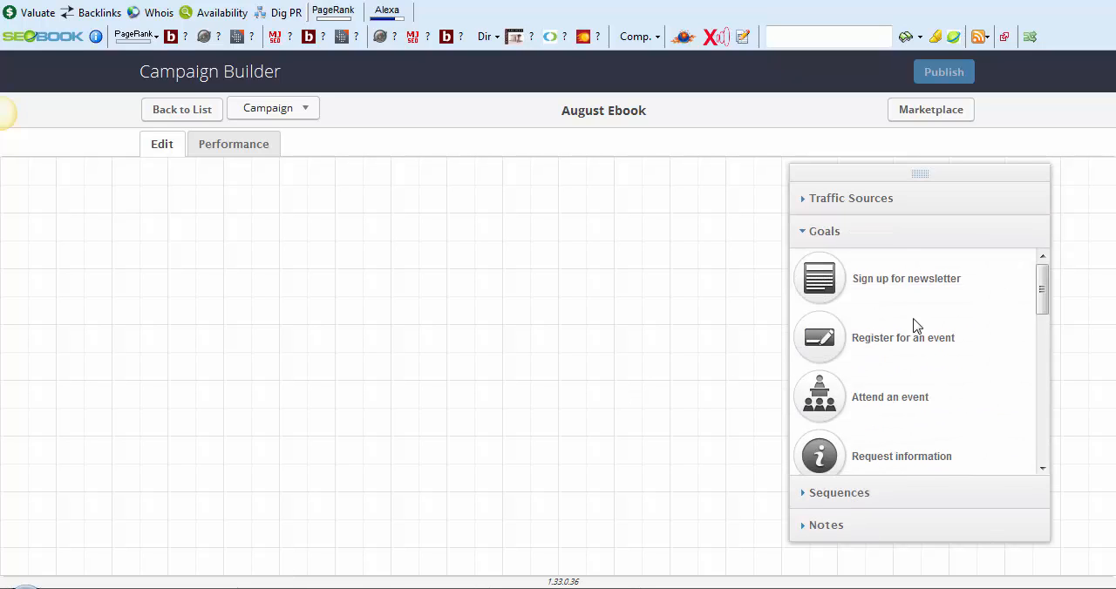
scroll(860, 287, down, 1)
scroll(880, 301, up, 1)
scroll(923, 349, down, 3)
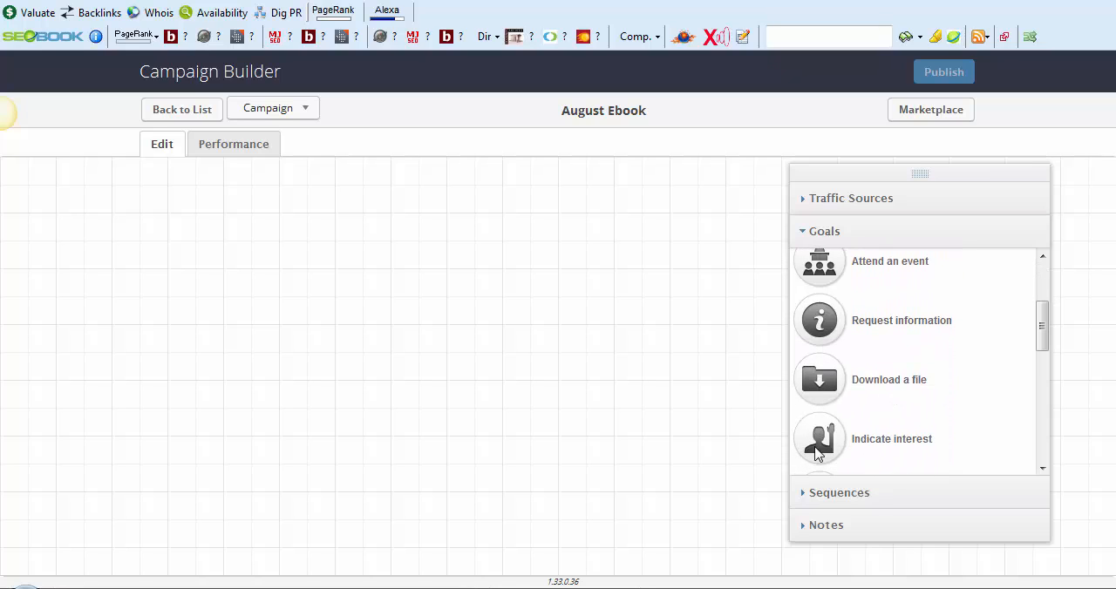
scroll(858, 392, down, 4)
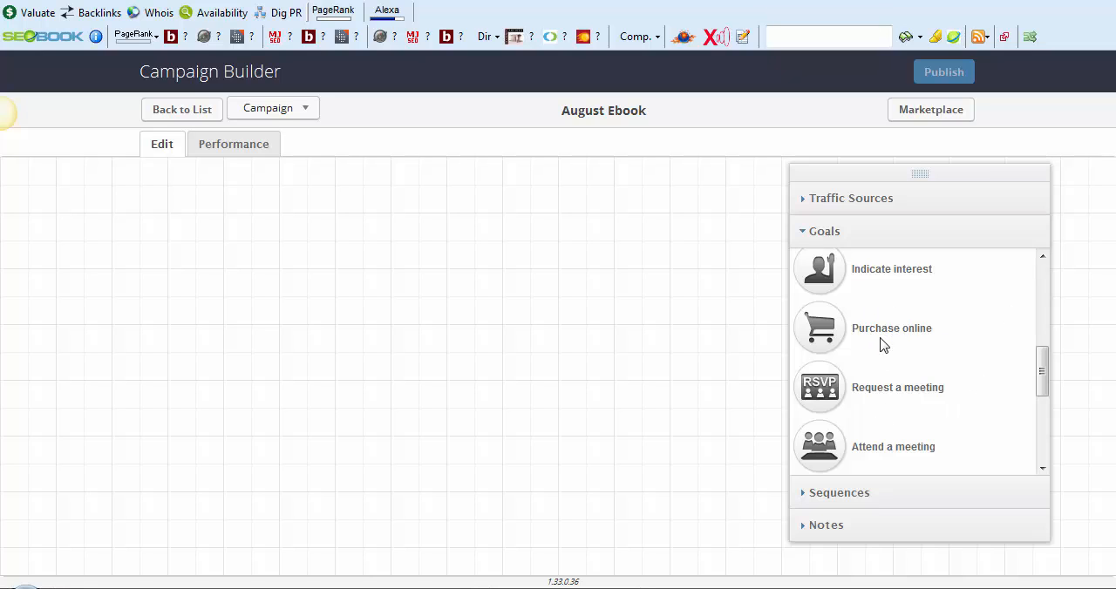
scroll(877, 357, up, 7)
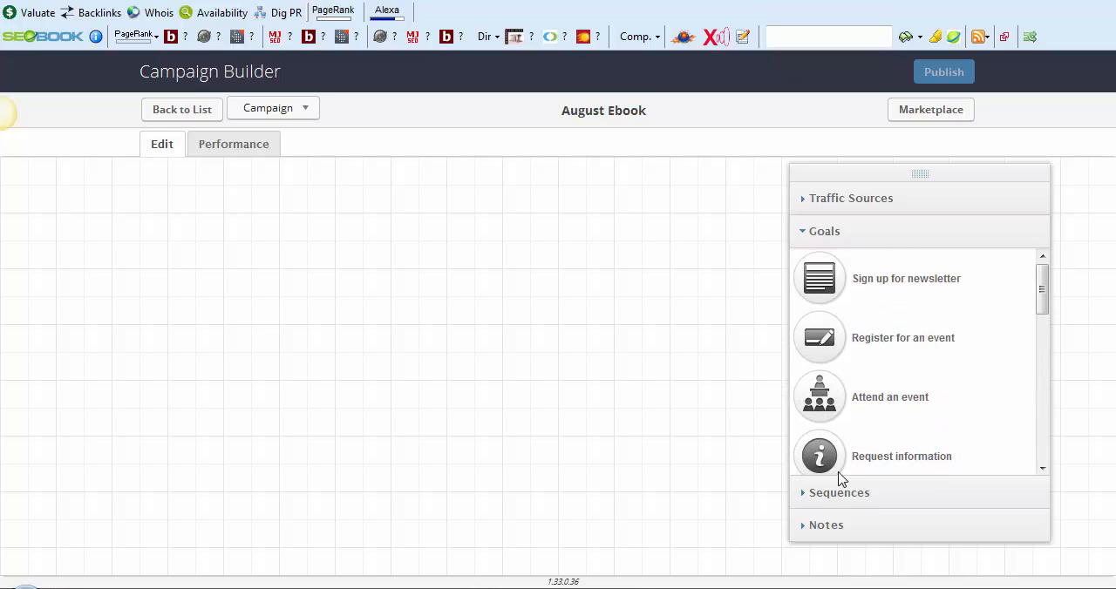
click(842, 501)
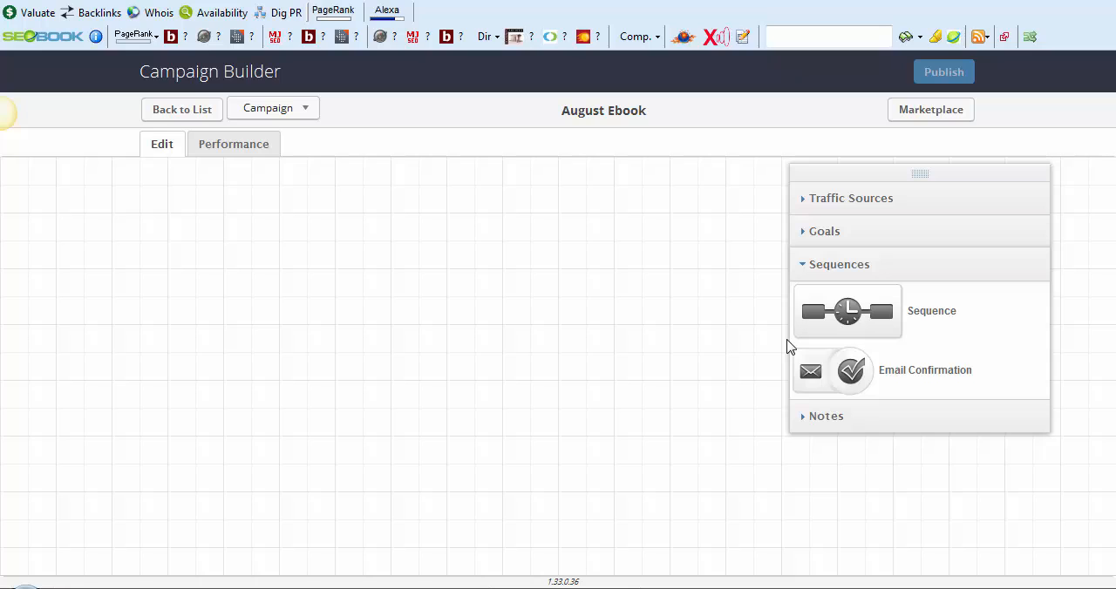
Place YouTube, Facebook and Website traffic sources in a column along the left side of the campaign canvas
click(846, 202)
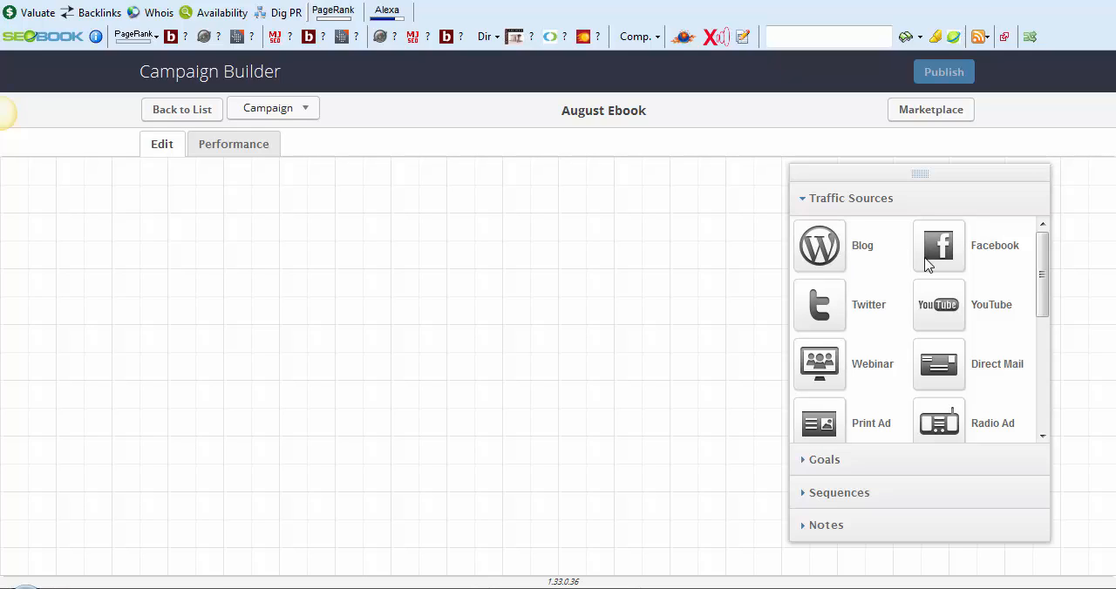
drag(939, 307, 92, 239)
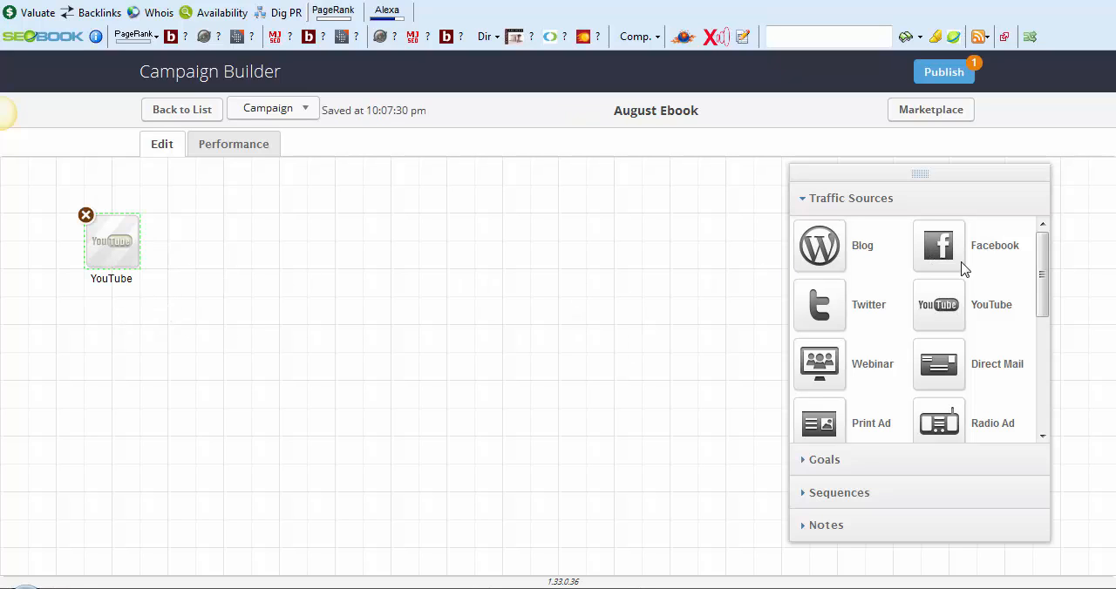
drag(959, 256, 102, 347)
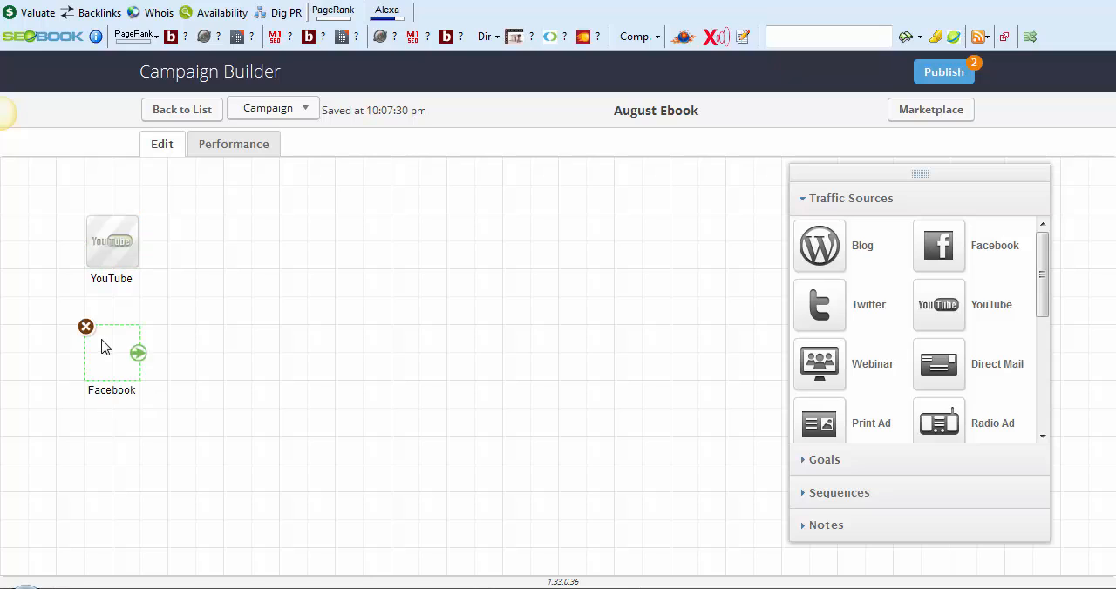
drag(1053, 286, 1035, 308)
click(1042, 435)
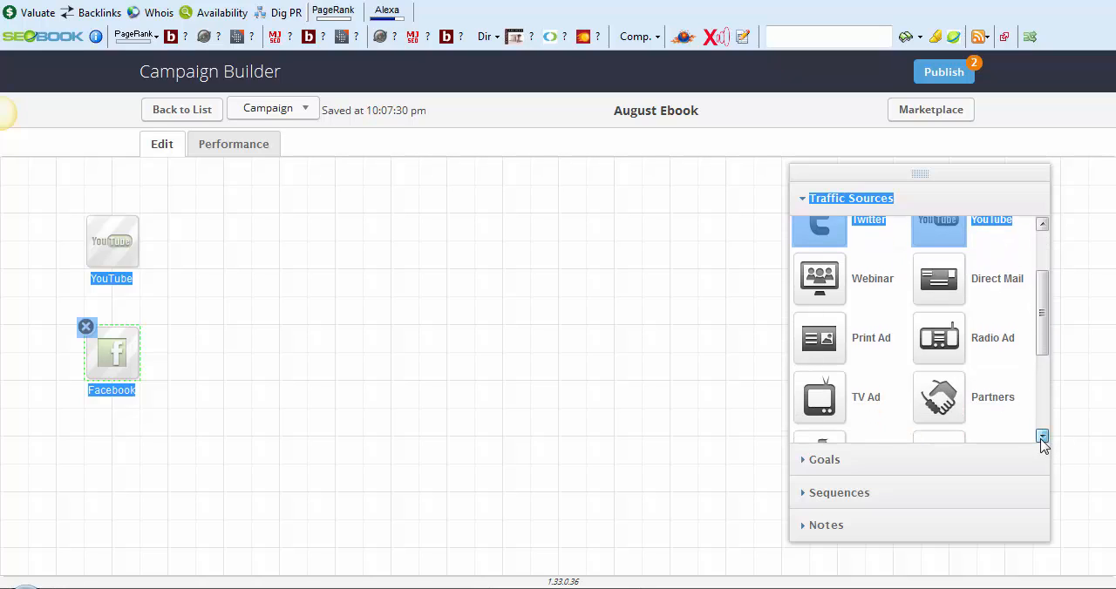
drag(964, 373, 101, 449)
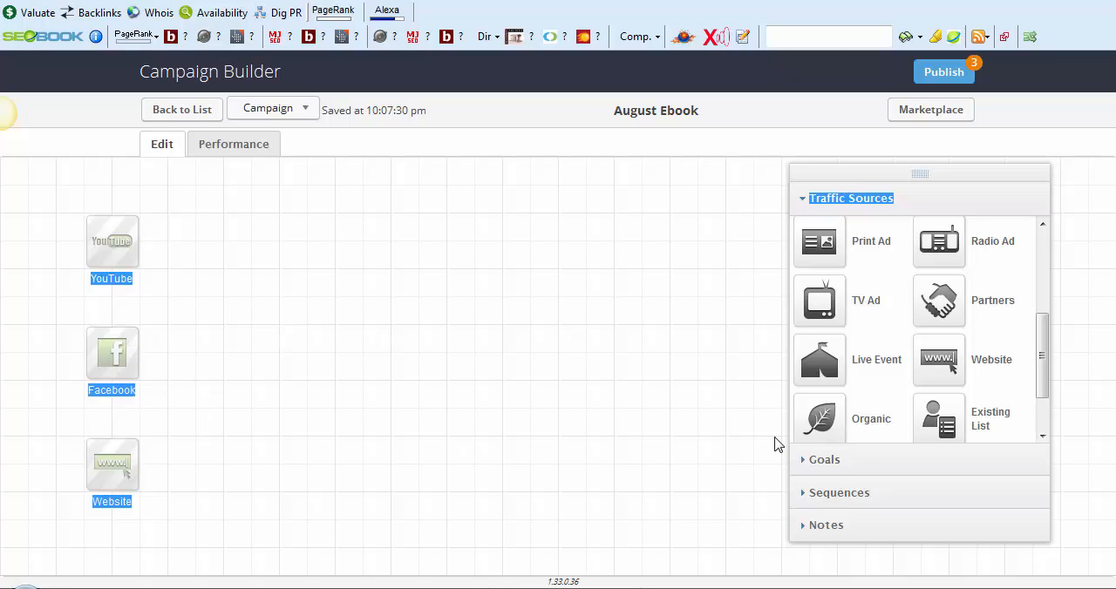
Add a "Sign up for newsletter" goal to the canvas beside the column of traffic sources
click(835, 460)
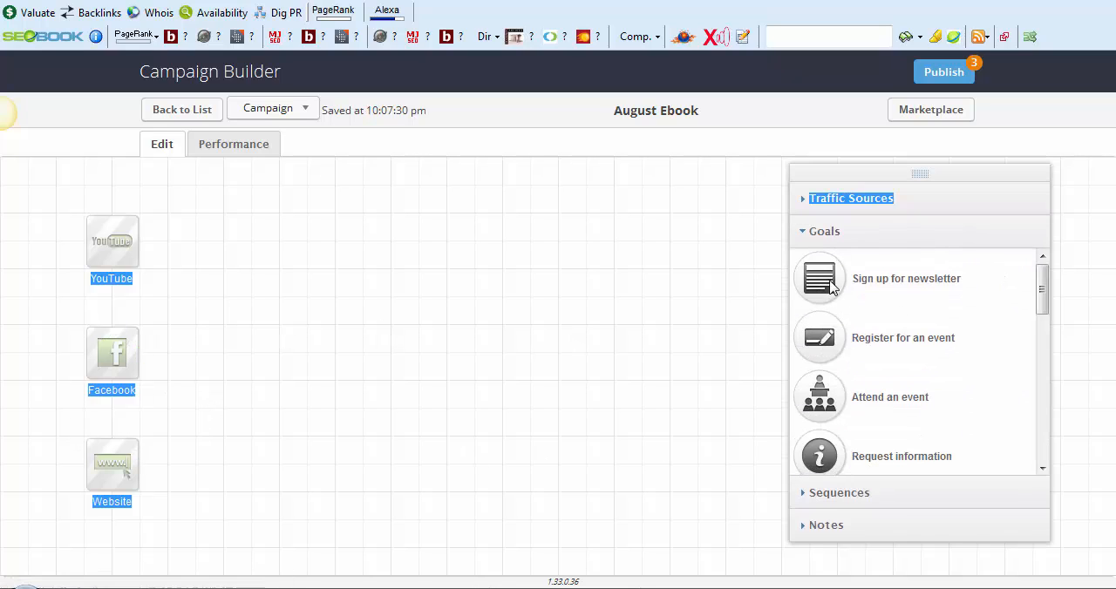
drag(832, 290, 200, 295)
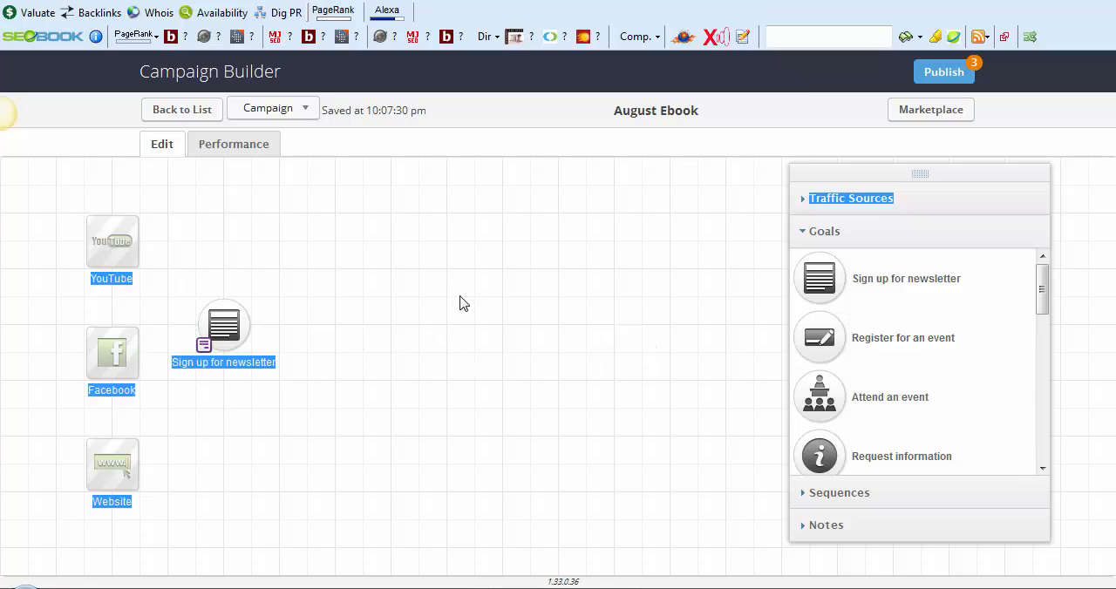
click(889, 202)
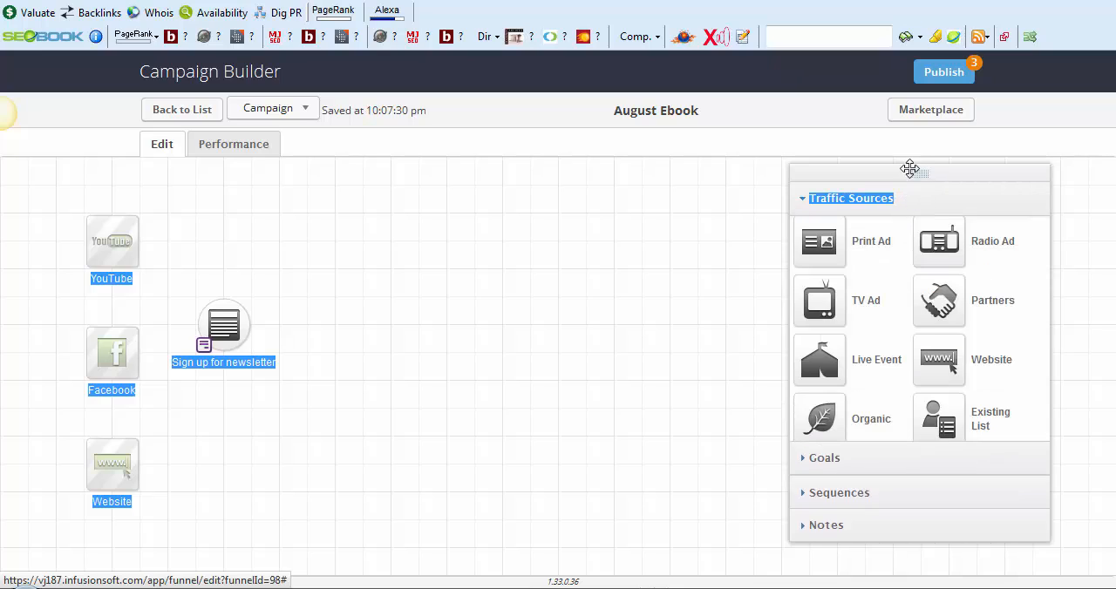
click(593, 146)
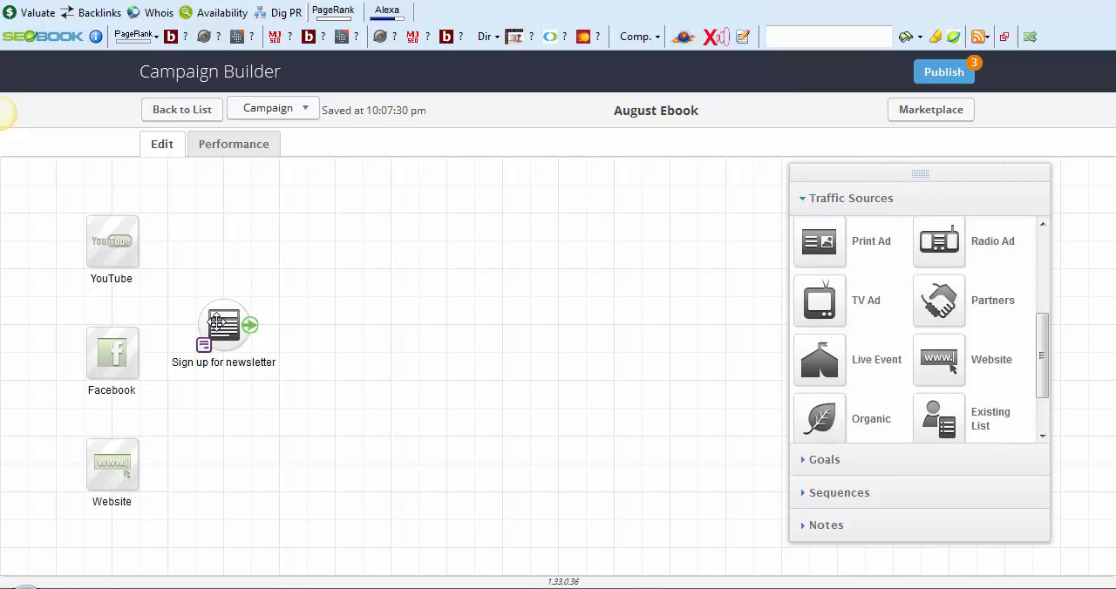
Rename the newsletter goal as "Sign Up For Free Ebook"
click(213, 360)
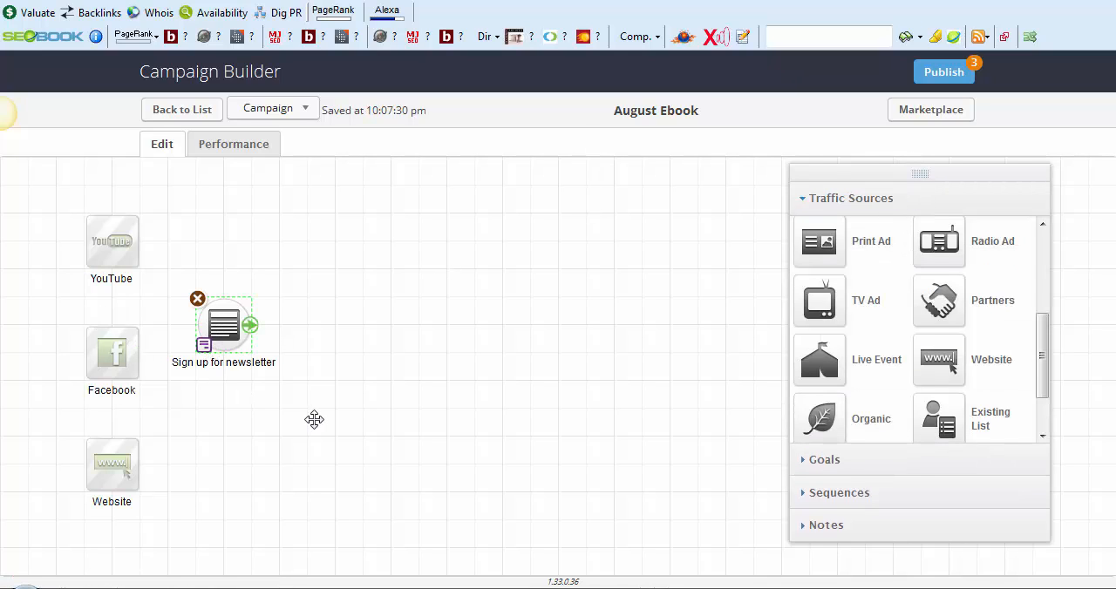
text(Sign )
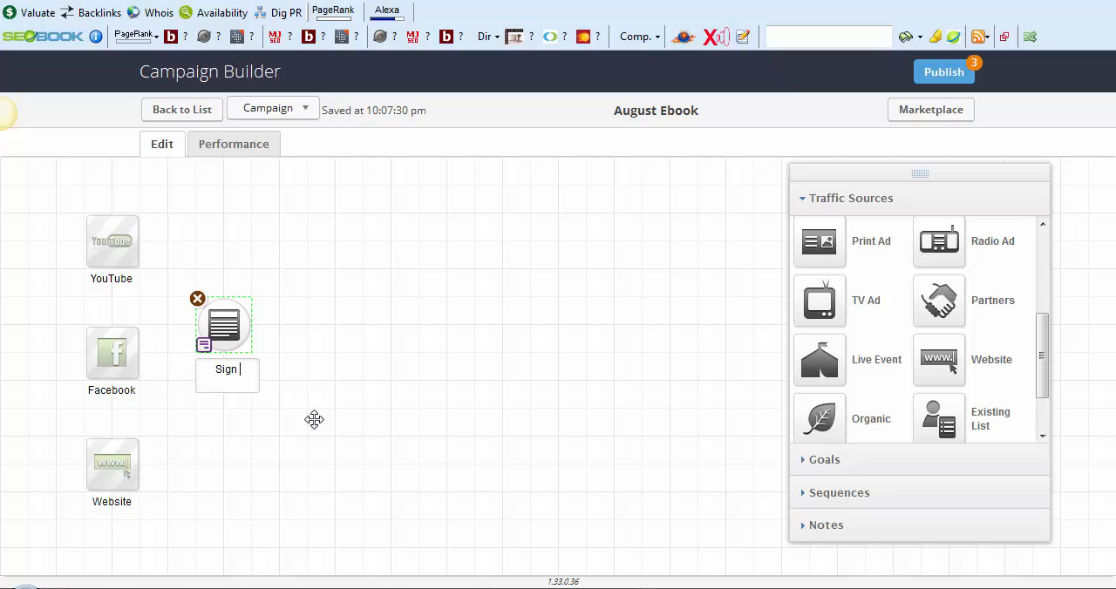
text(Up For Free)
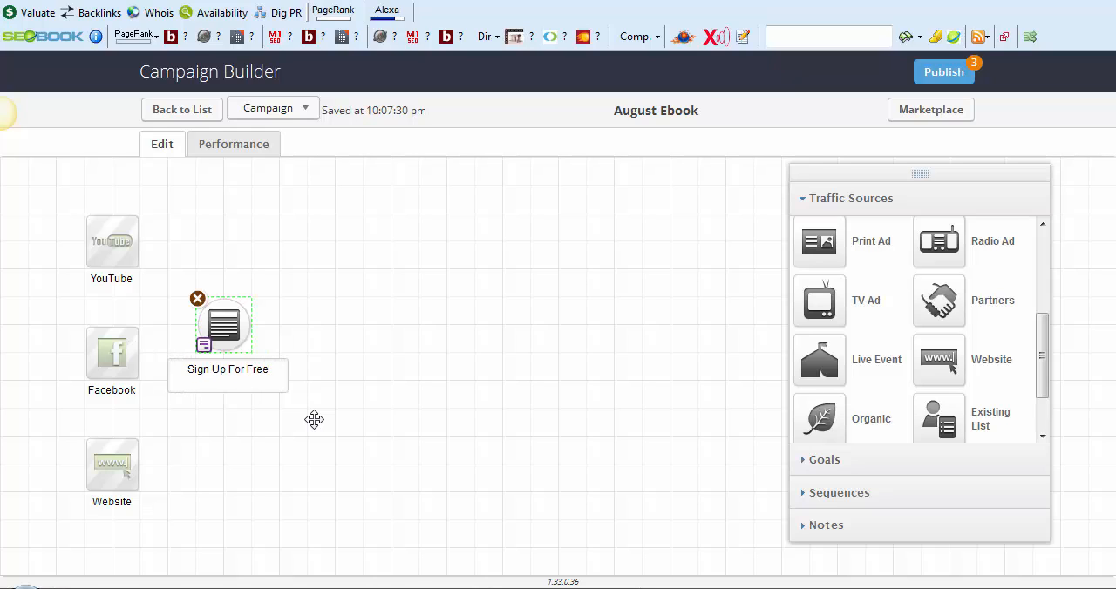
text( Ebook)
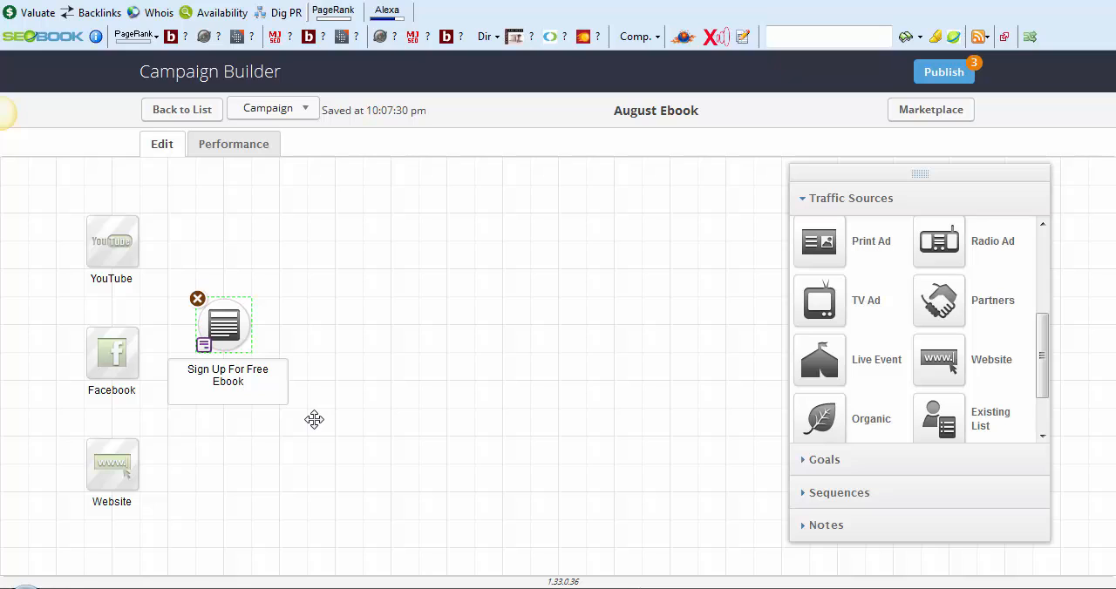
click(166, 362)
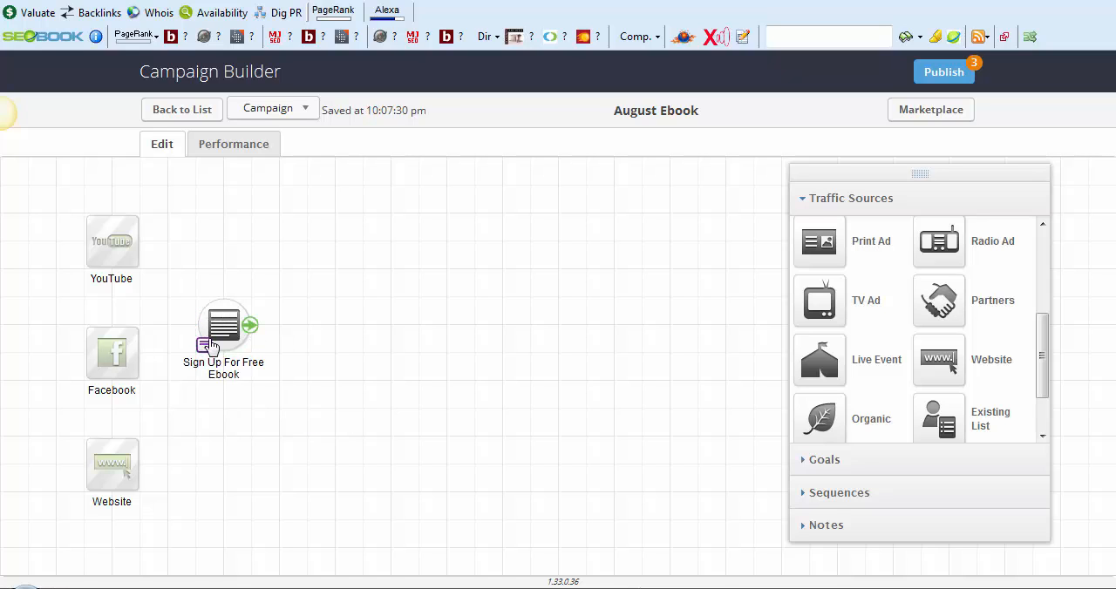
Review the trigger options in the ebook goal's settings, including Submits a Landing Page form and Submits a Web Form, and leave without saving
double_click(205, 348)
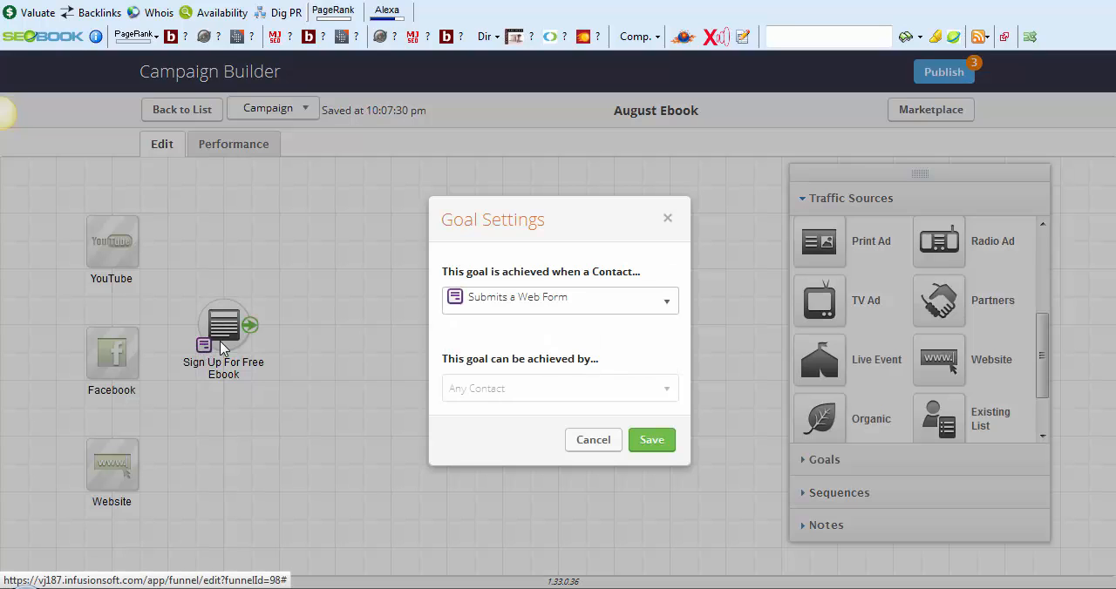
click(585, 303)
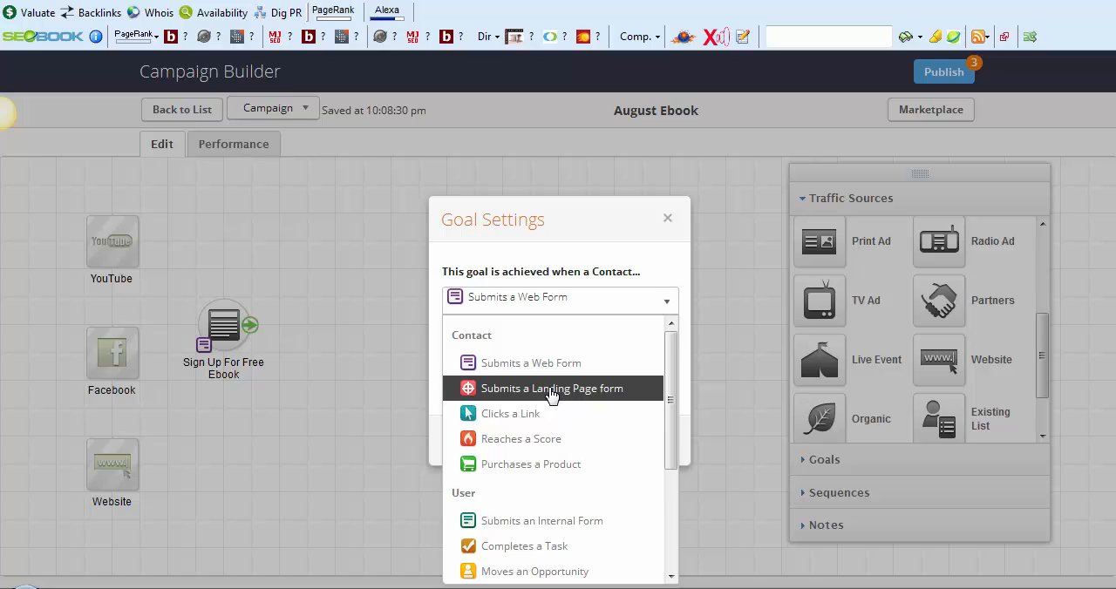
click(538, 389)
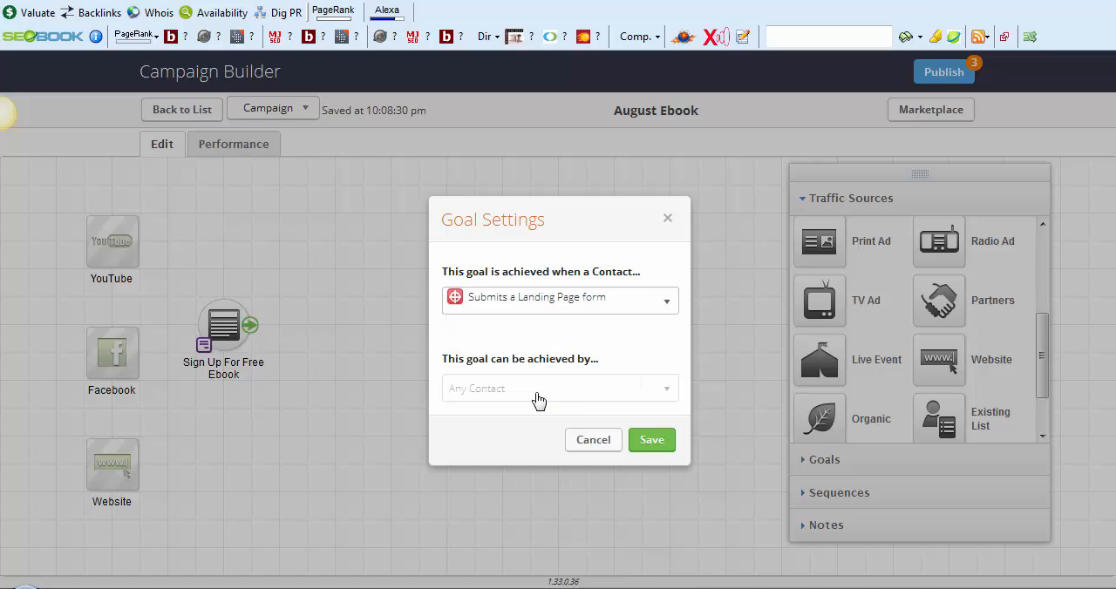
click(544, 306)
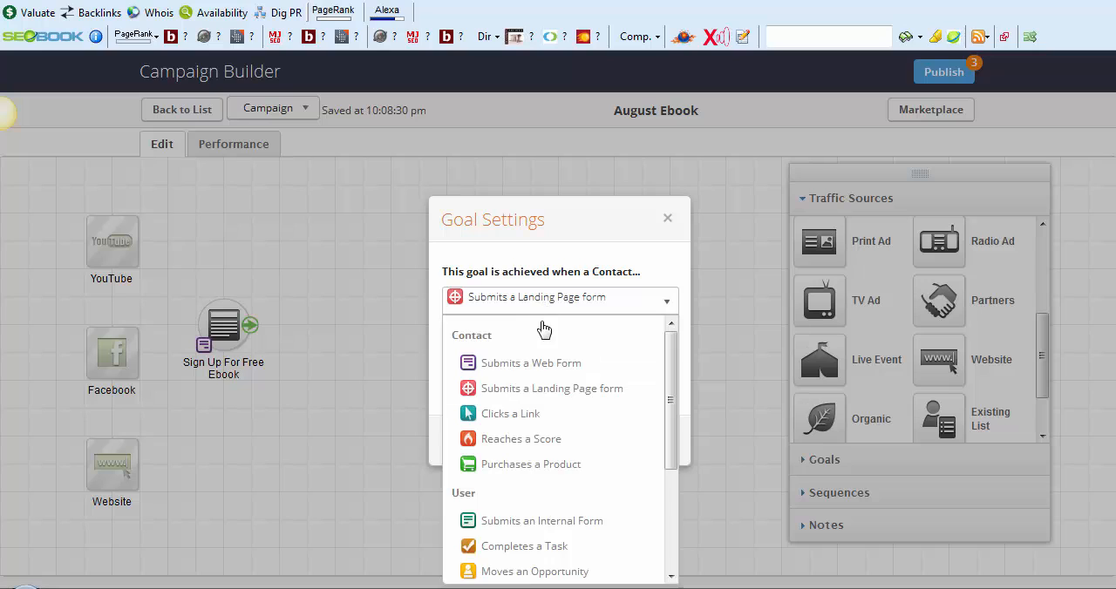
click(546, 364)
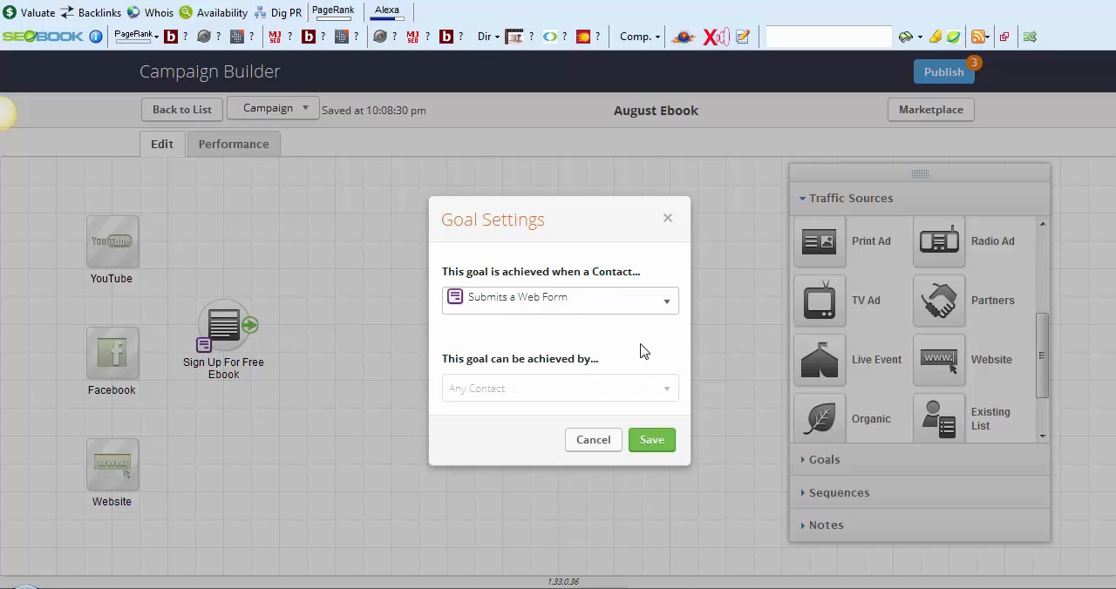
click(561, 303)
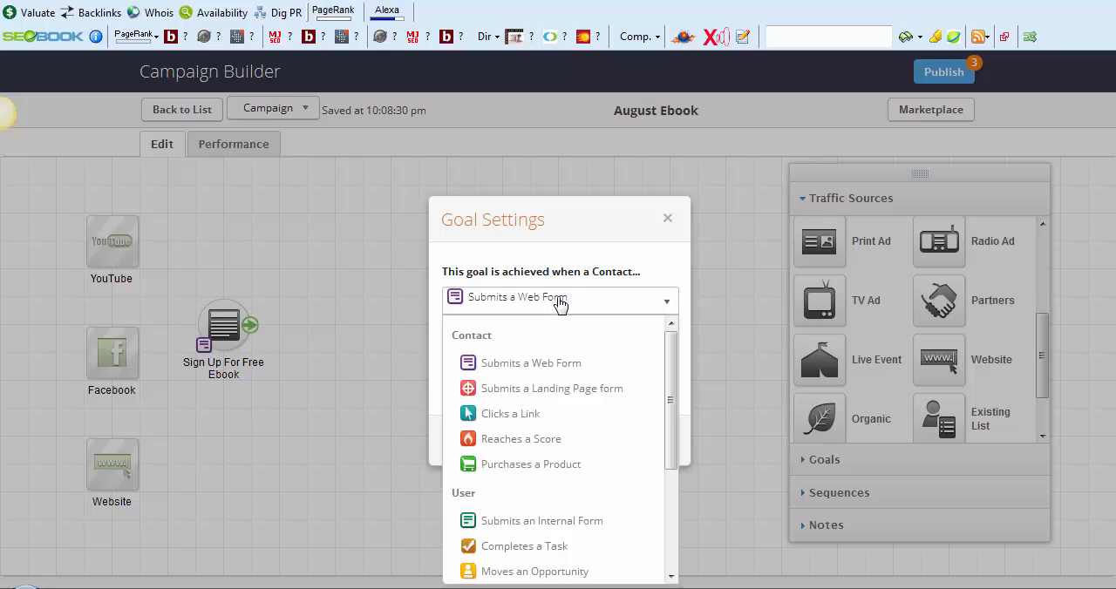
click(561, 302)
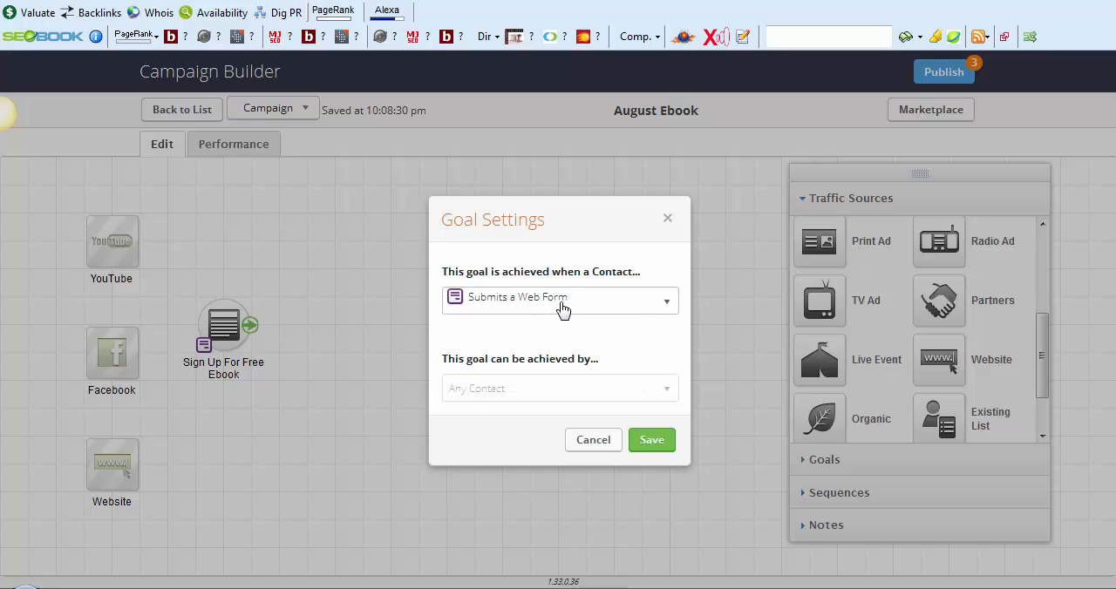
click(561, 306)
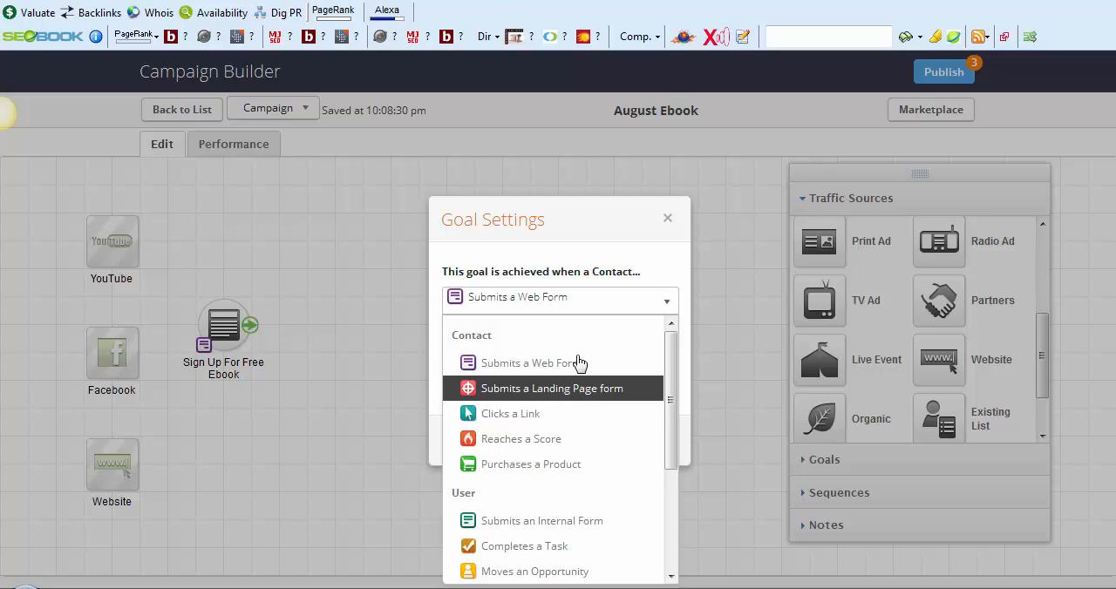
click(575, 371)
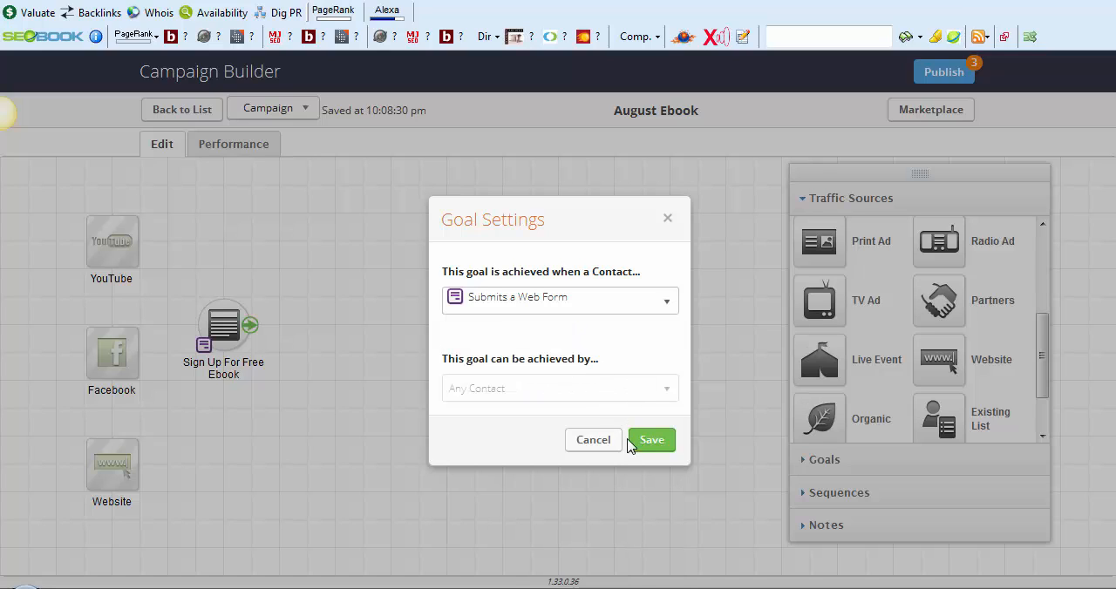
click(594, 441)
Open the ebook goal's web form and look over its design layout
double_click(217, 328)
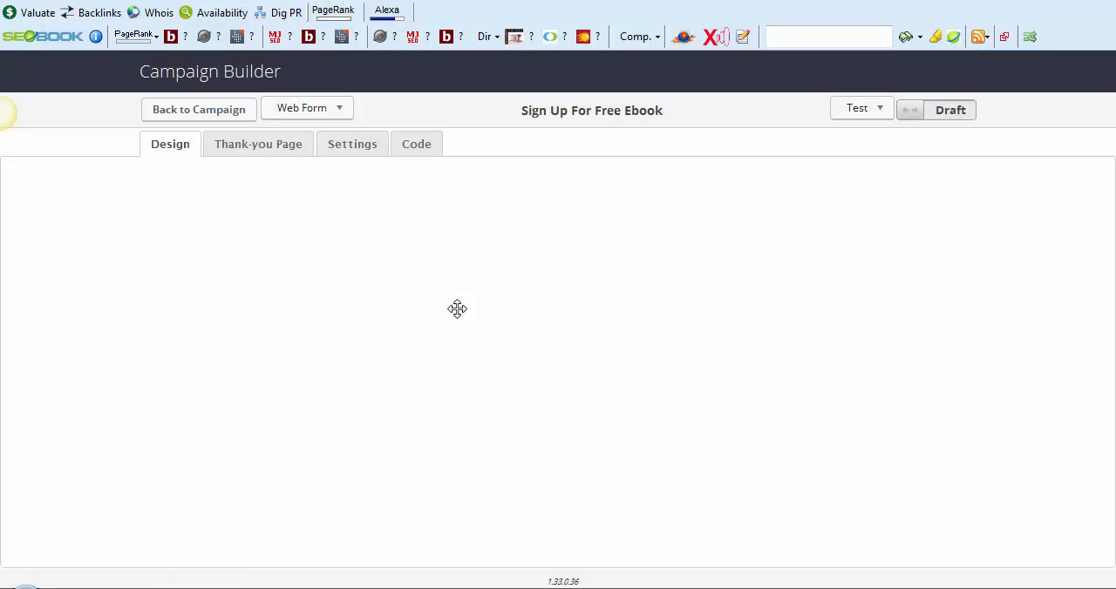
scroll(707, 380, down, 5)
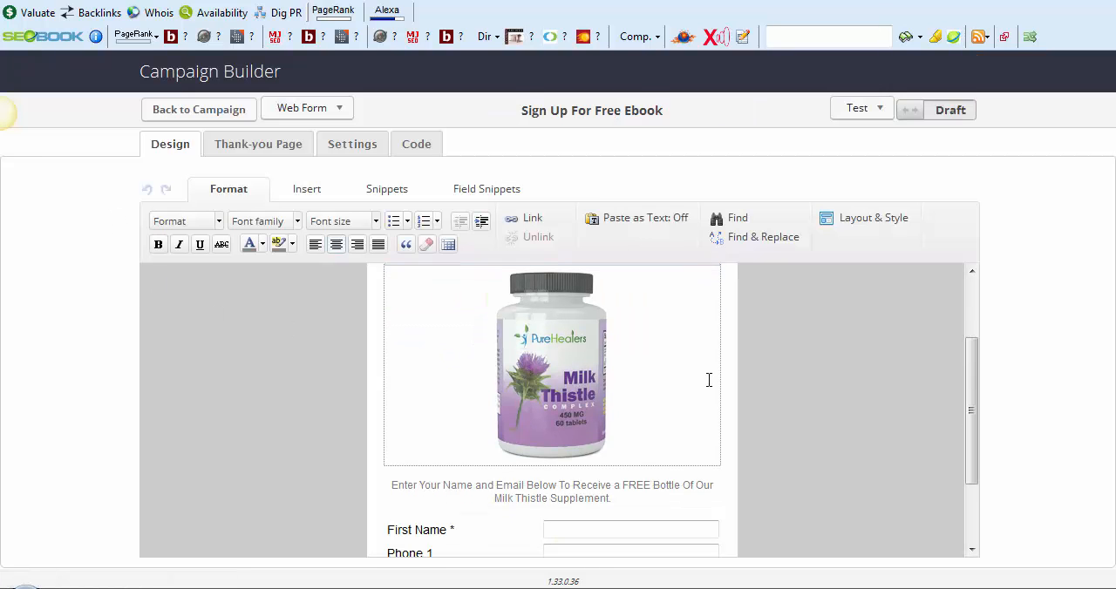
scroll(608, 380, up, 3)
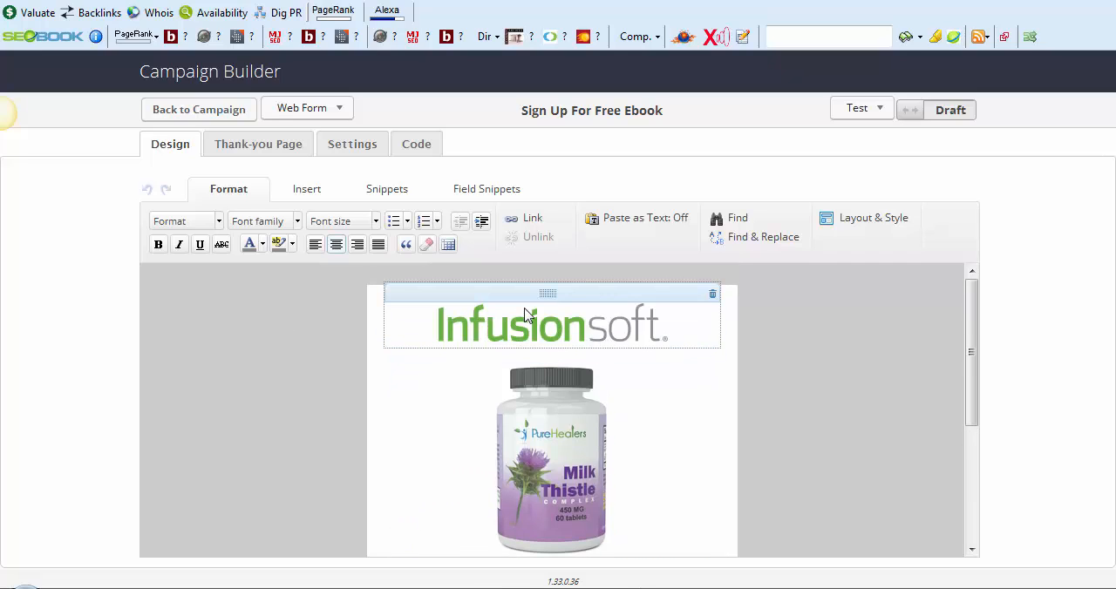
Try the Red and Simple styles on the web form, and settle on the Black style
click(861, 219)
click(861, 277)
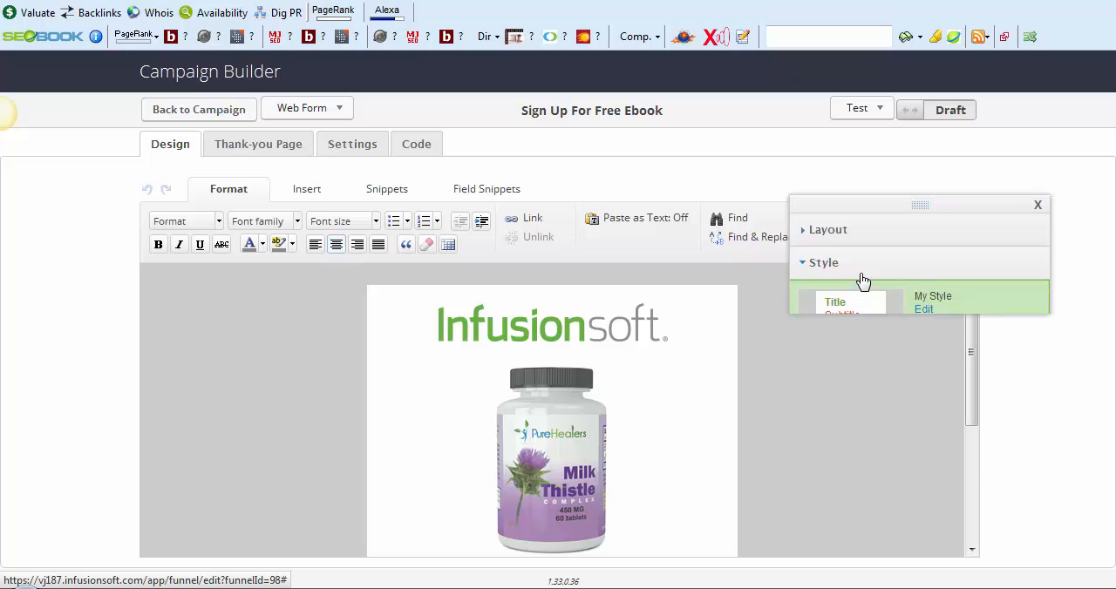
click(862, 393)
click(862, 462)
scroll(863, 475, down, 1)
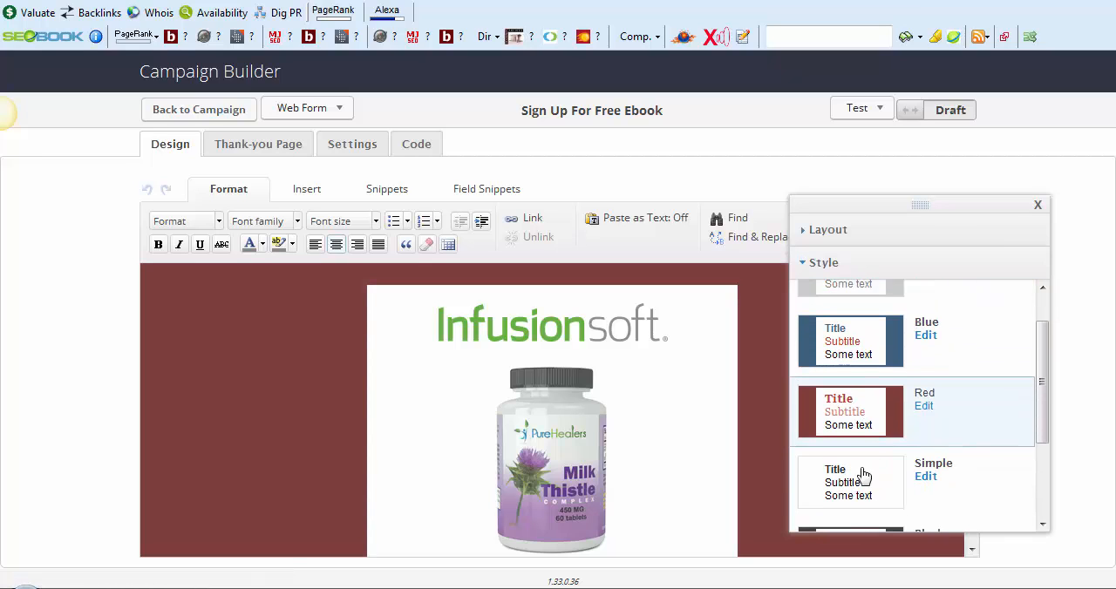
scroll(863, 475, down, 1)
click(857, 453)
scroll(859, 436, down, 2)
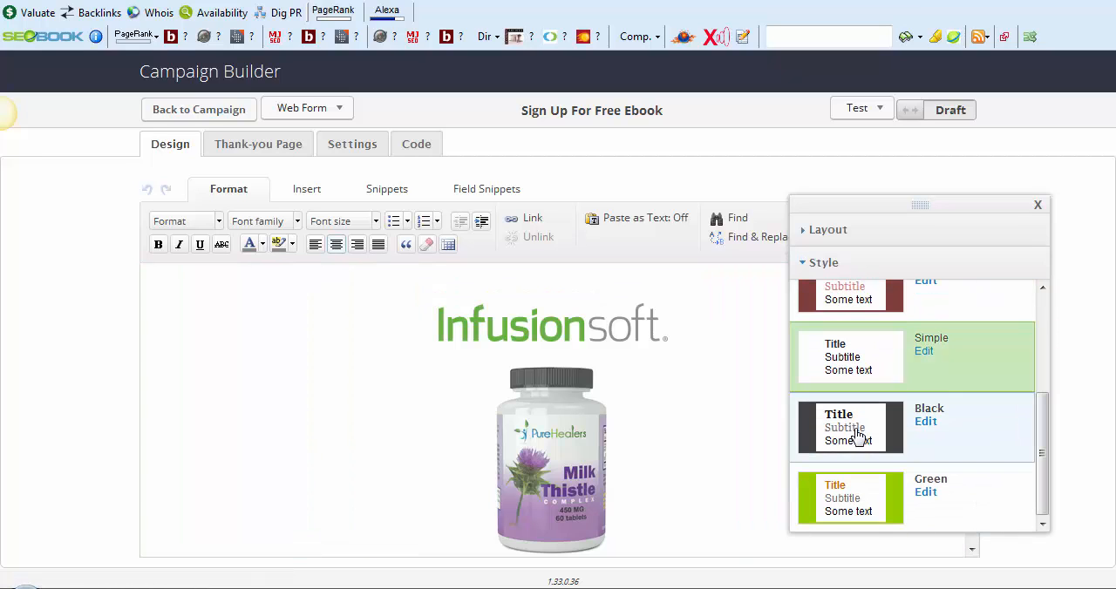
click(857, 436)
scroll(655, 374, down, 3)
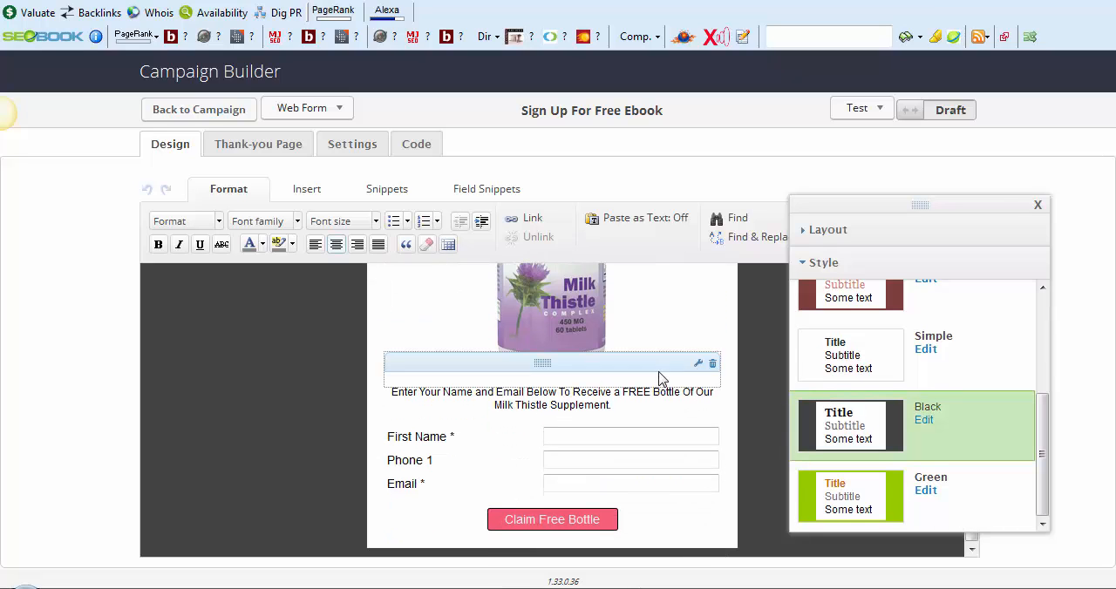
scroll(659, 379, up, 3)
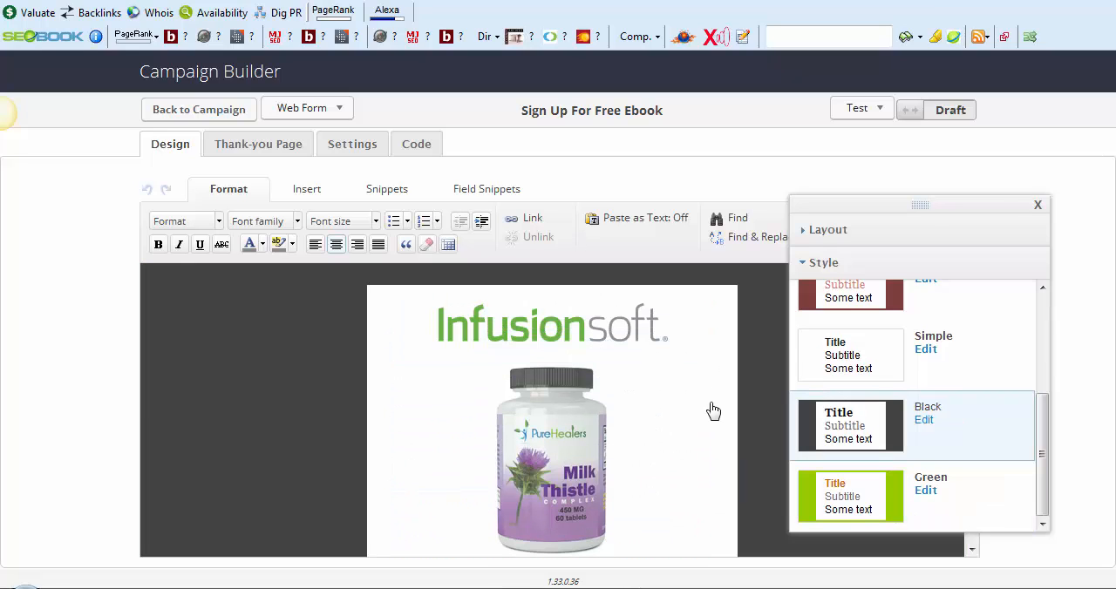
Relabel the form's Phone 1 field as "Phone" and save the field settings
scroll(286, 349, down, 3)
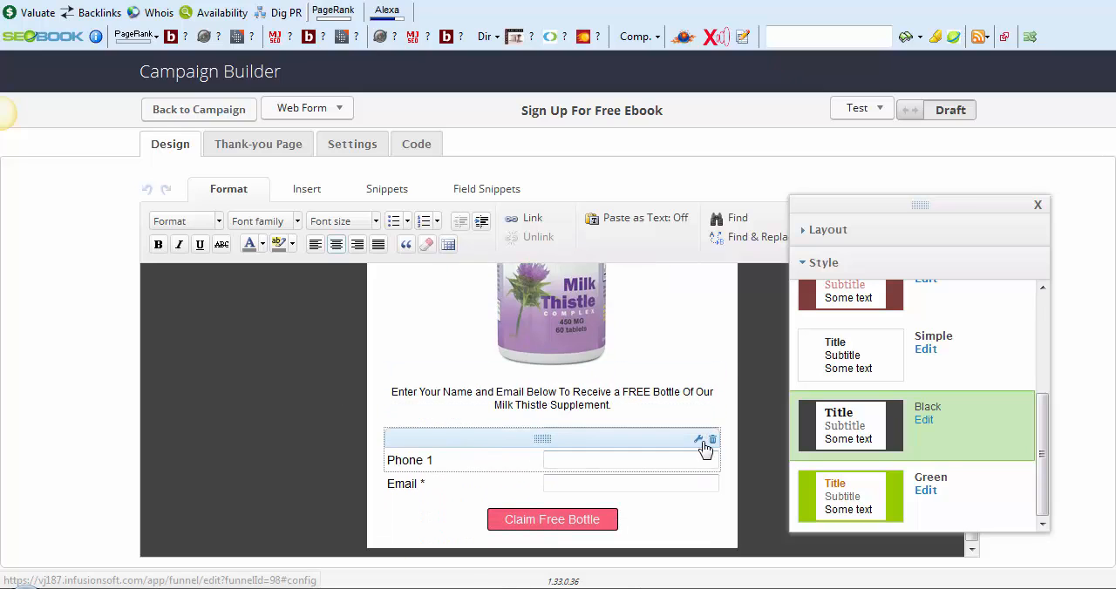
click(698, 441)
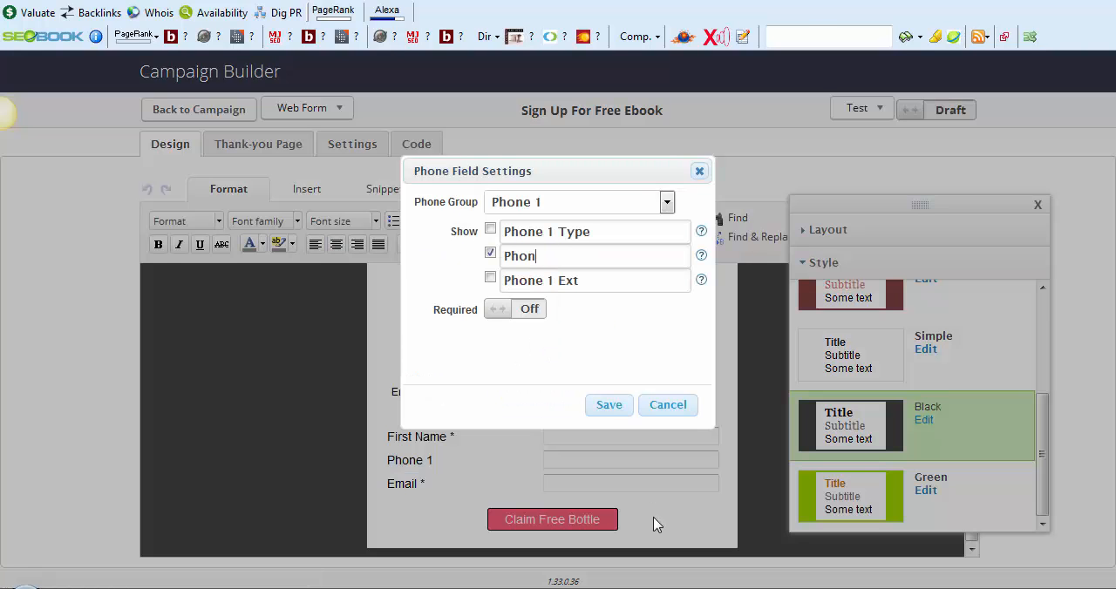
text(e)
click(605, 406)
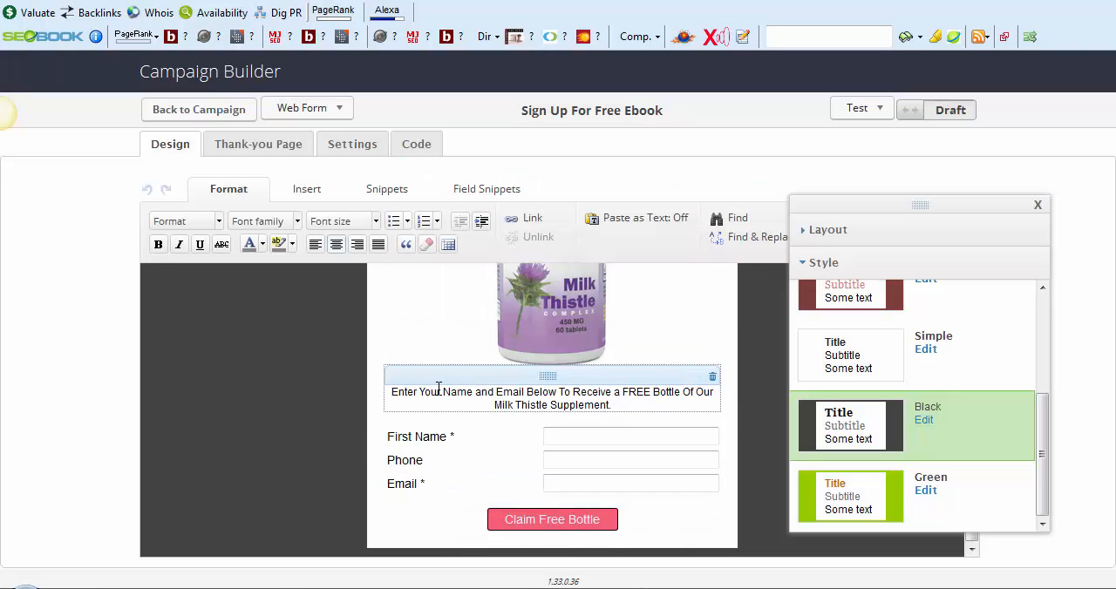
Look over the form's instruction text and overall layout, and return to the campaign canvas
drag(443, 392, 628, 392)
scroll(527, 413, up, 5)
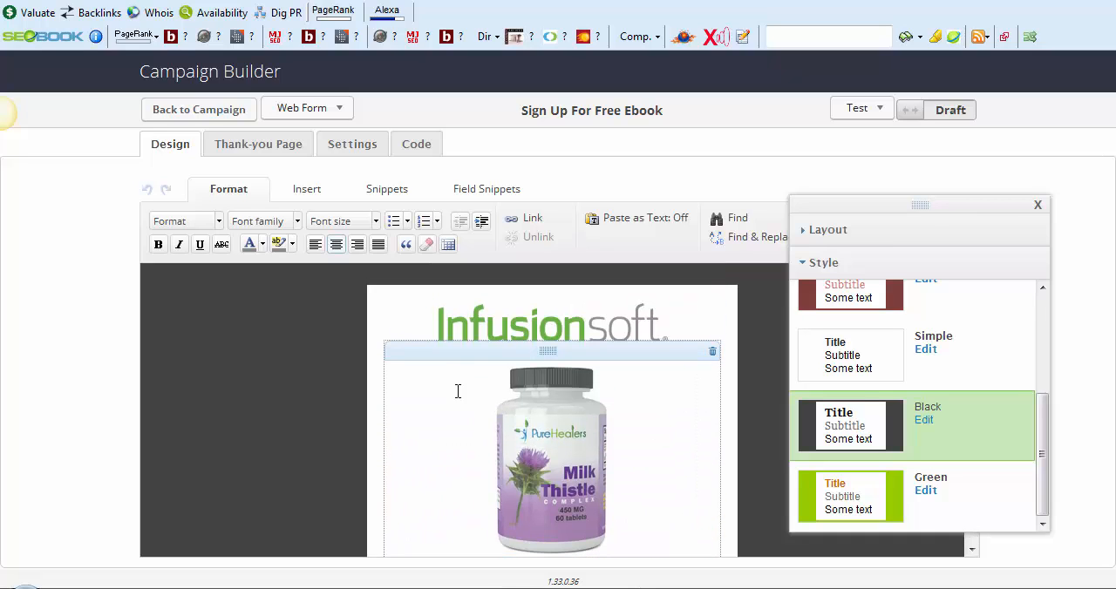
scroll(506, 409, down, 5)
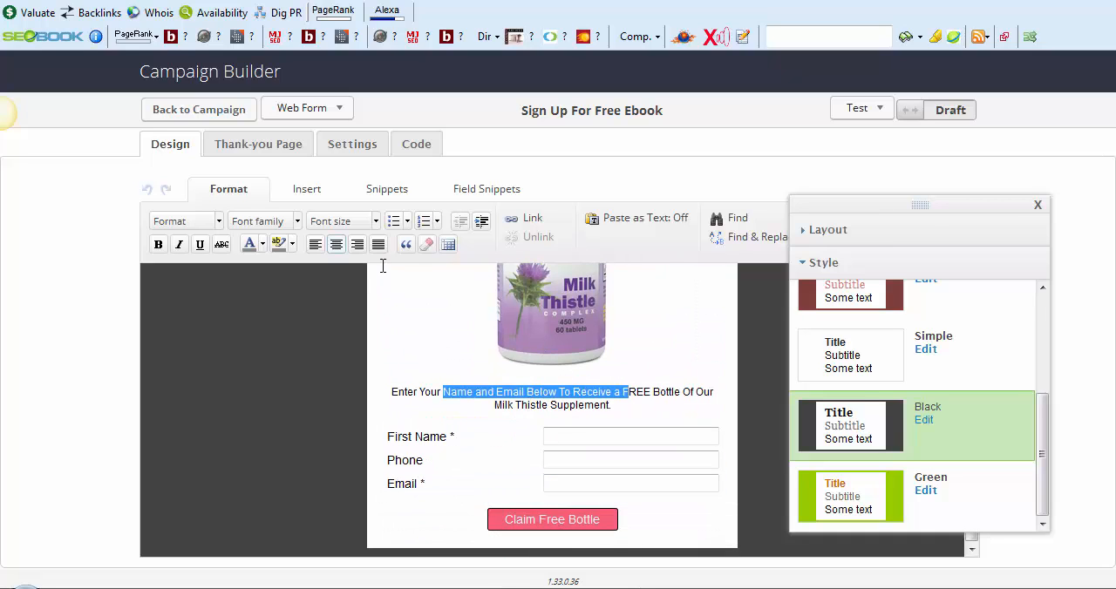
scroll(384, 271, up, 5)
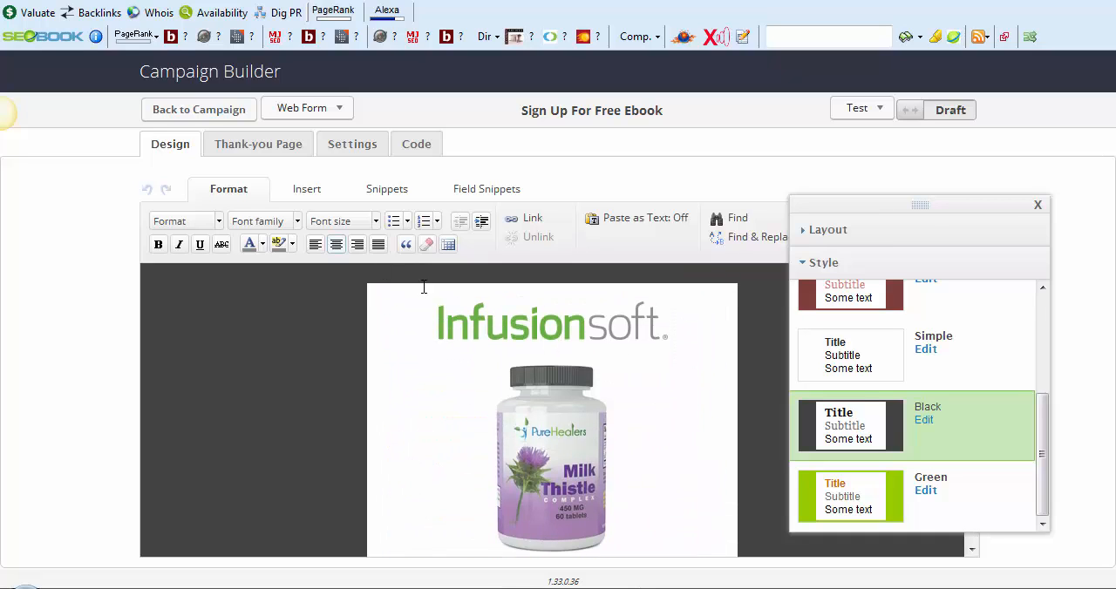
click(189, 116)
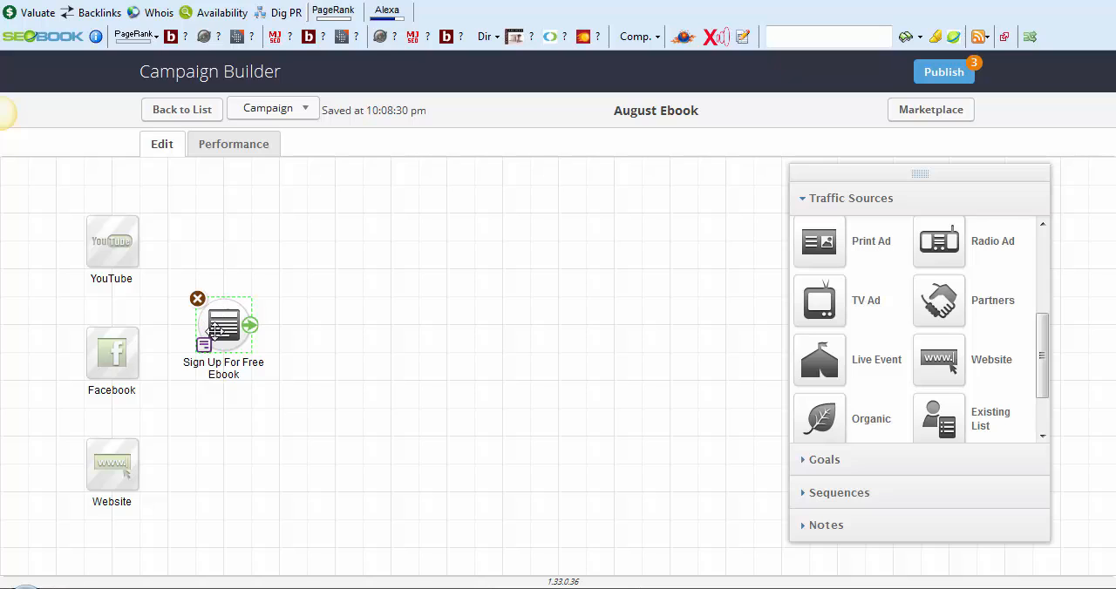
Add a sequence beside the "Sign Up For Free Ebook" goal and connect the goal to it
click(861, 495)
drag(846, 311, 321, 318)
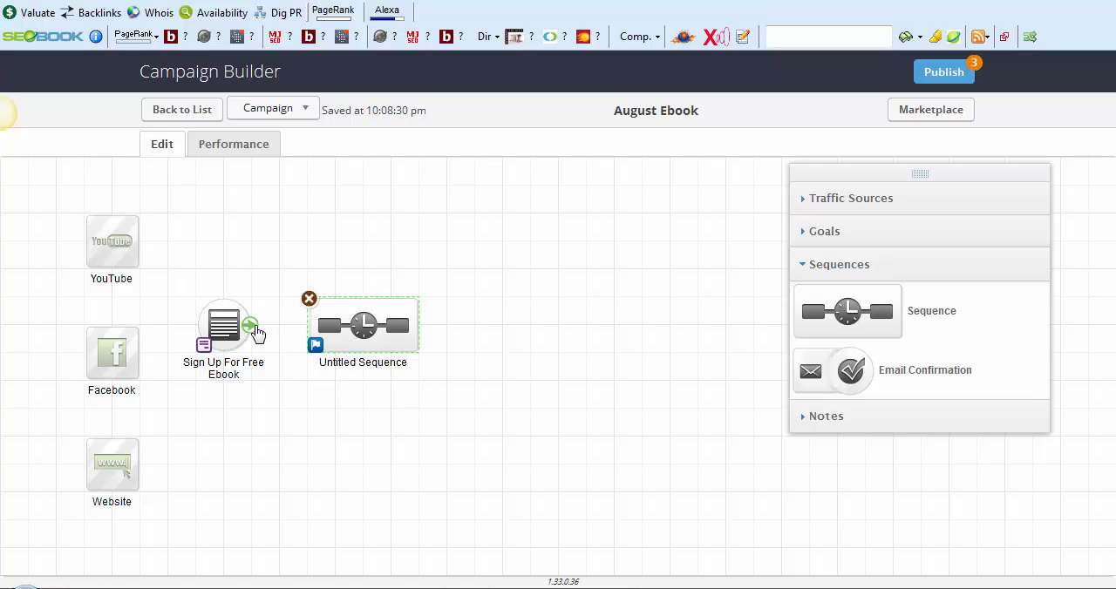
drag(257, 334, 326, 322)
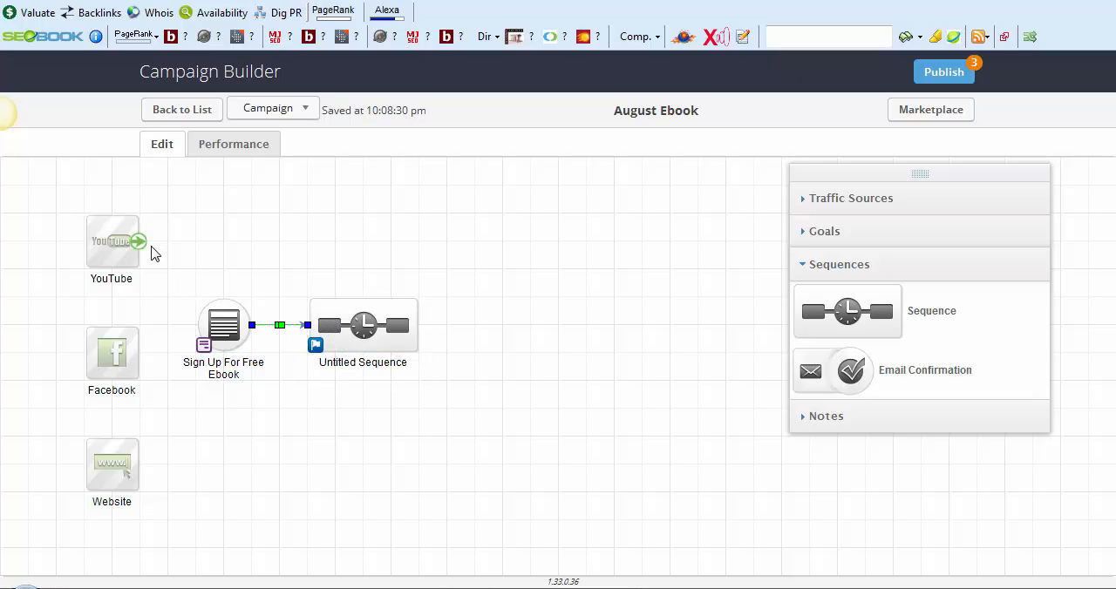
Open the new sequence, add an email after its Start timer and name the email "Thank You"
click(384, 313)
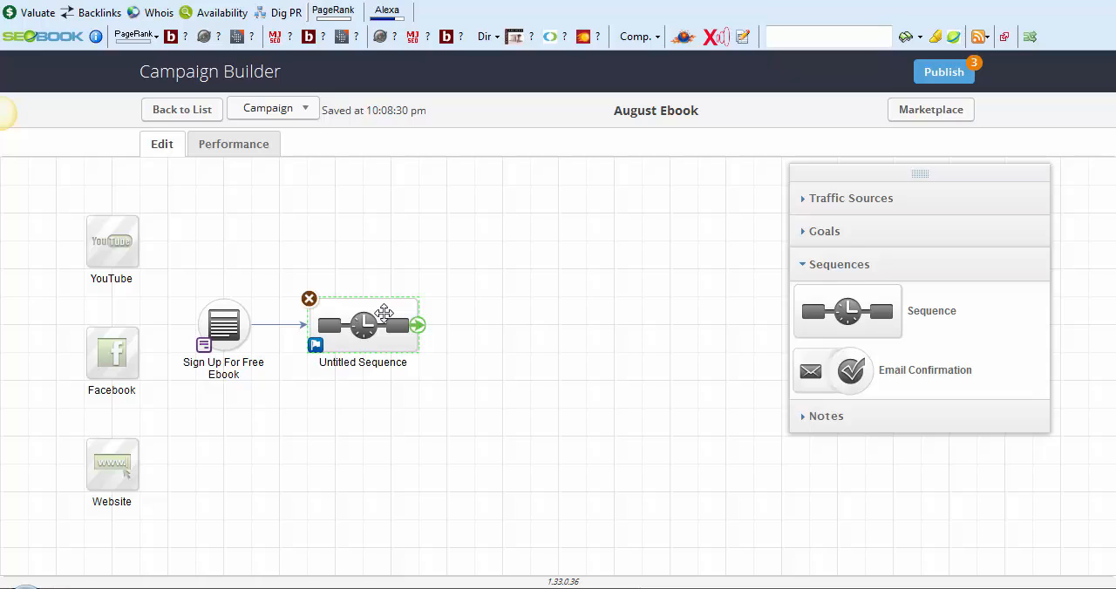
double_click(385, 314)
click(829, 460)
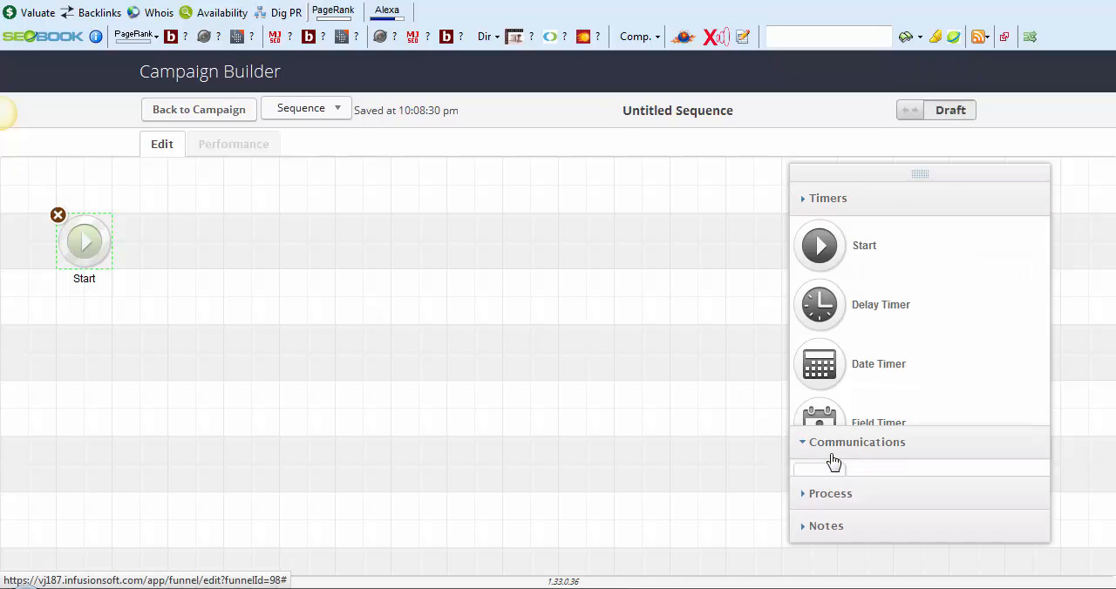
drag(830, 283, 178, 231)
click(203, 287)
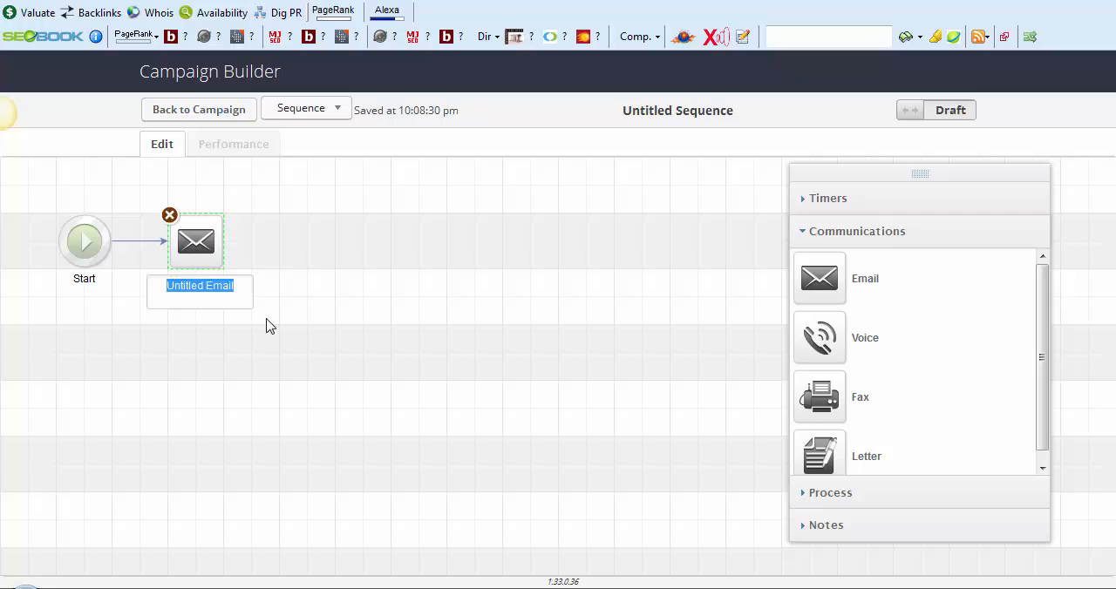
text(Thank You)
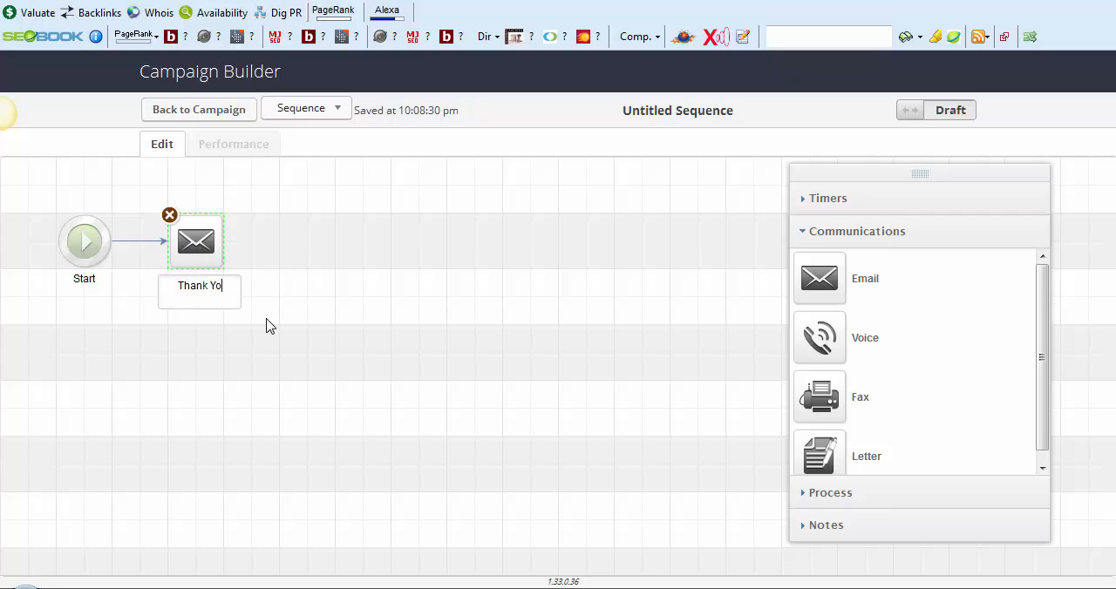
click(312, 349)
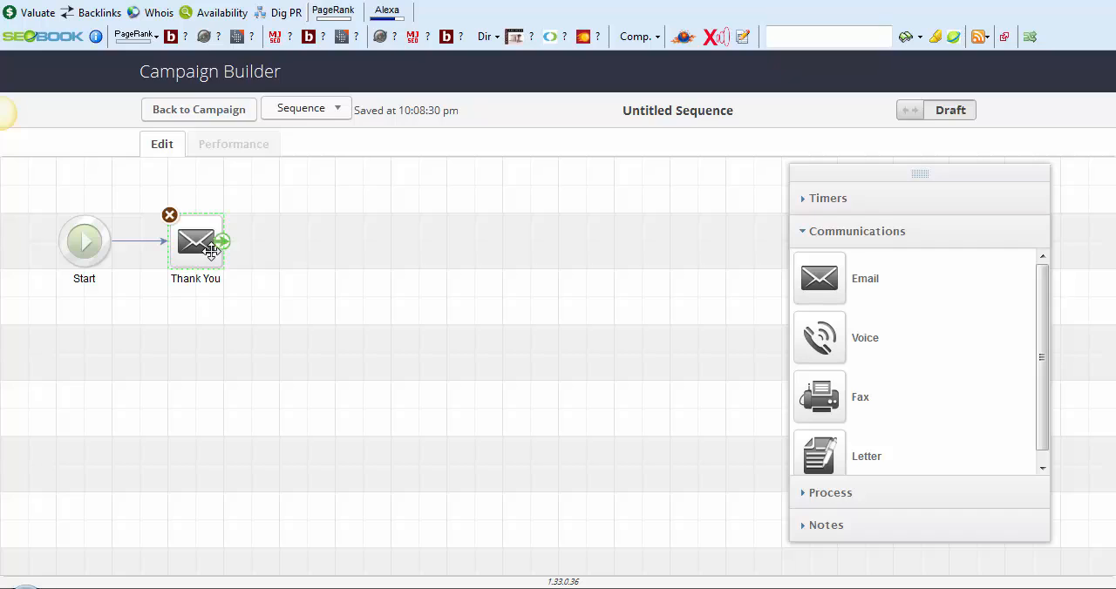
Change the Thank You email's body sentence to "Thank you for your interest in our ebook. Click the link below to download."
double_click(211, 252)
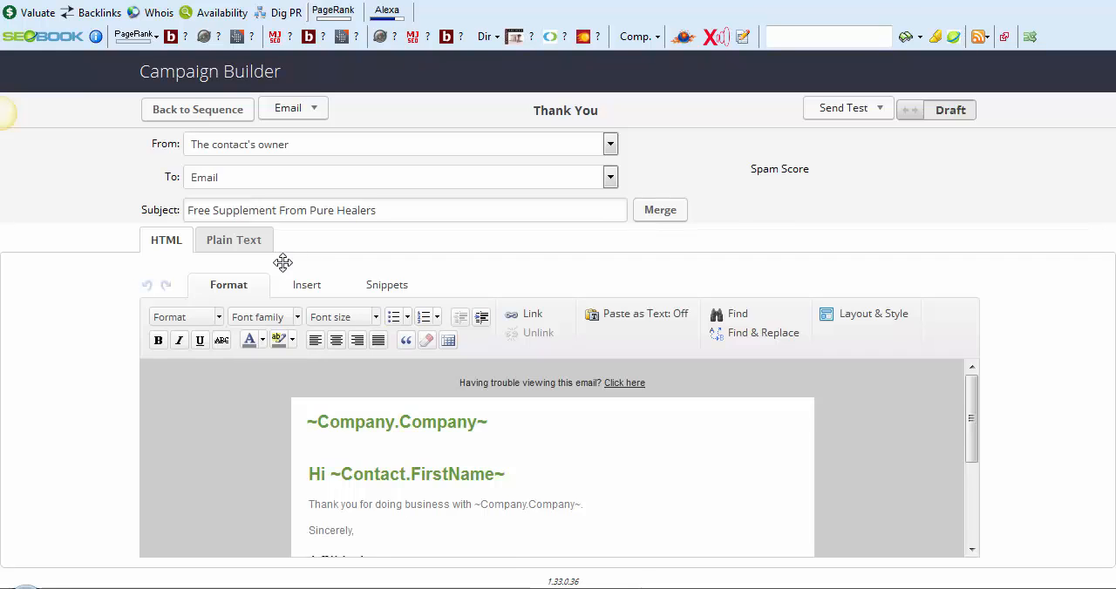
scroll(558, 404, down, 3)
scroll(570, 473, up, 3)
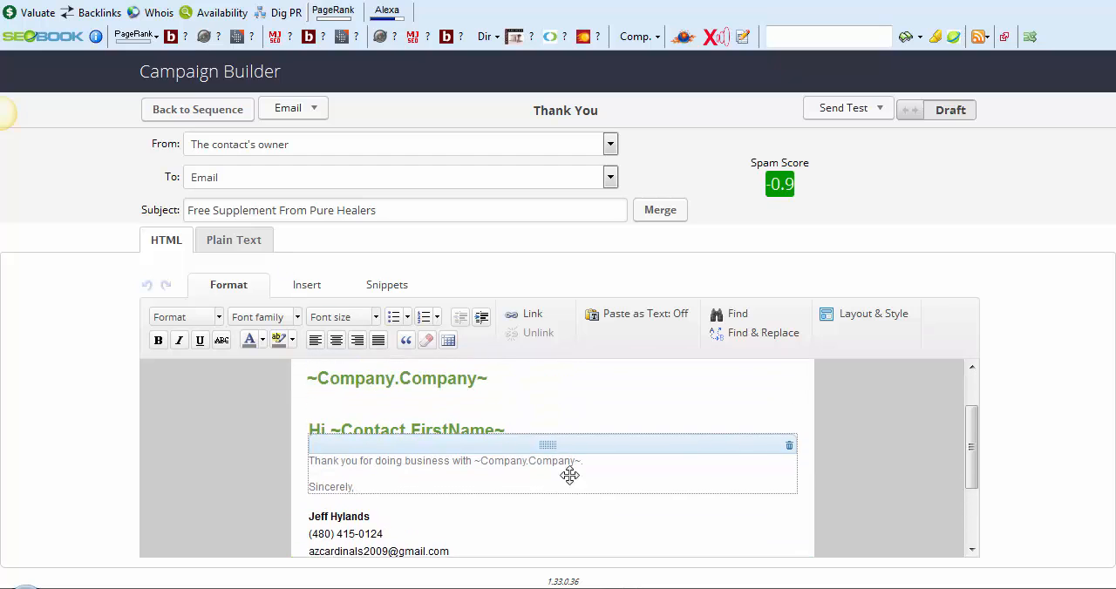
drag(591, 518, 370, 516)
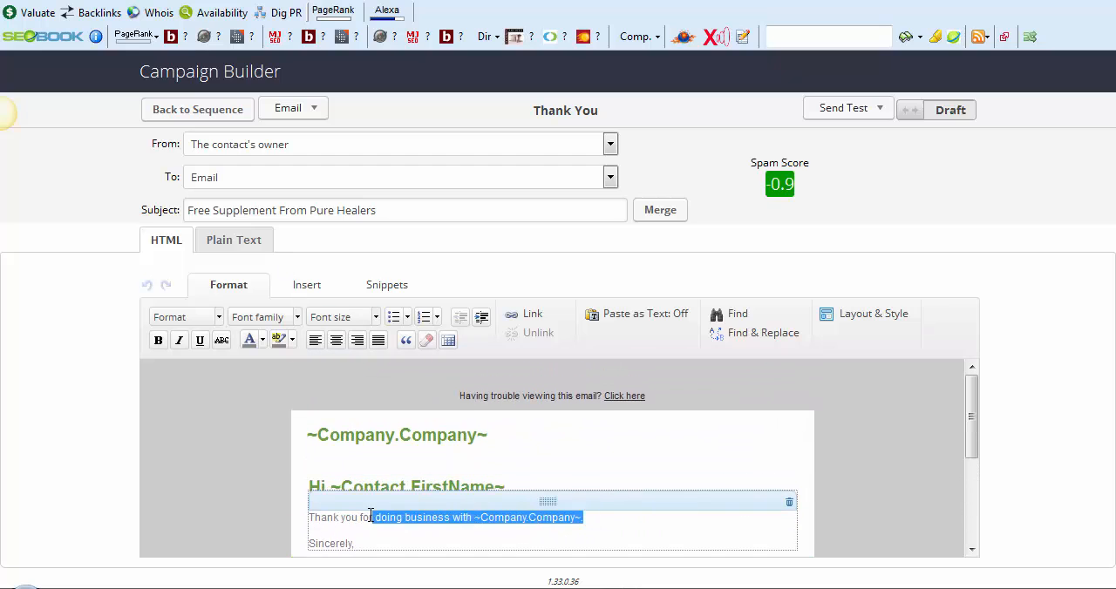
key(BackSpace)
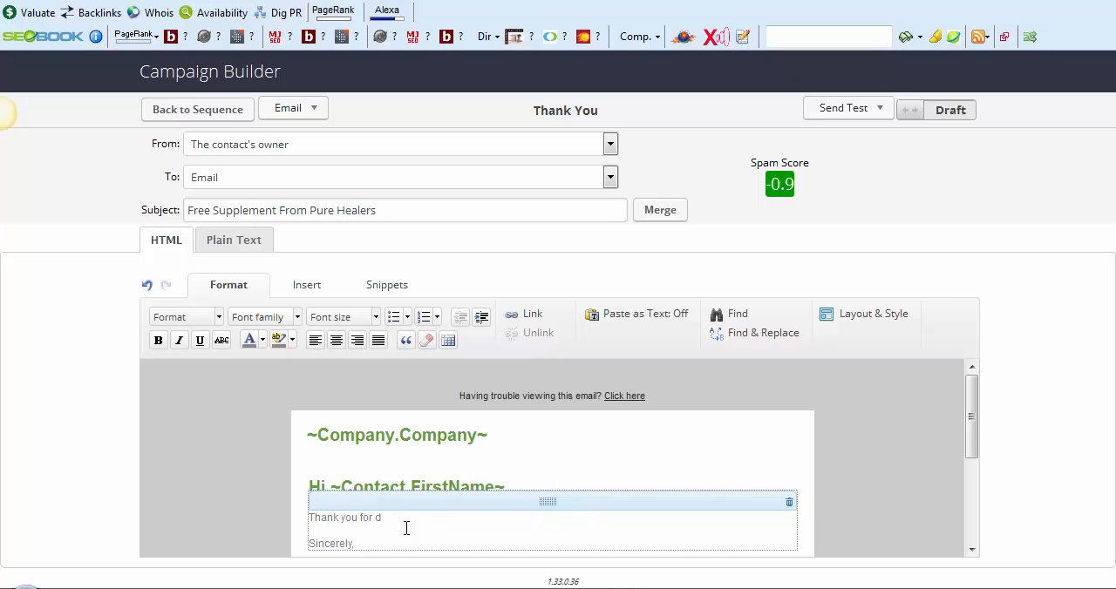
text(your interest in our ebook. Click the link below to download.)
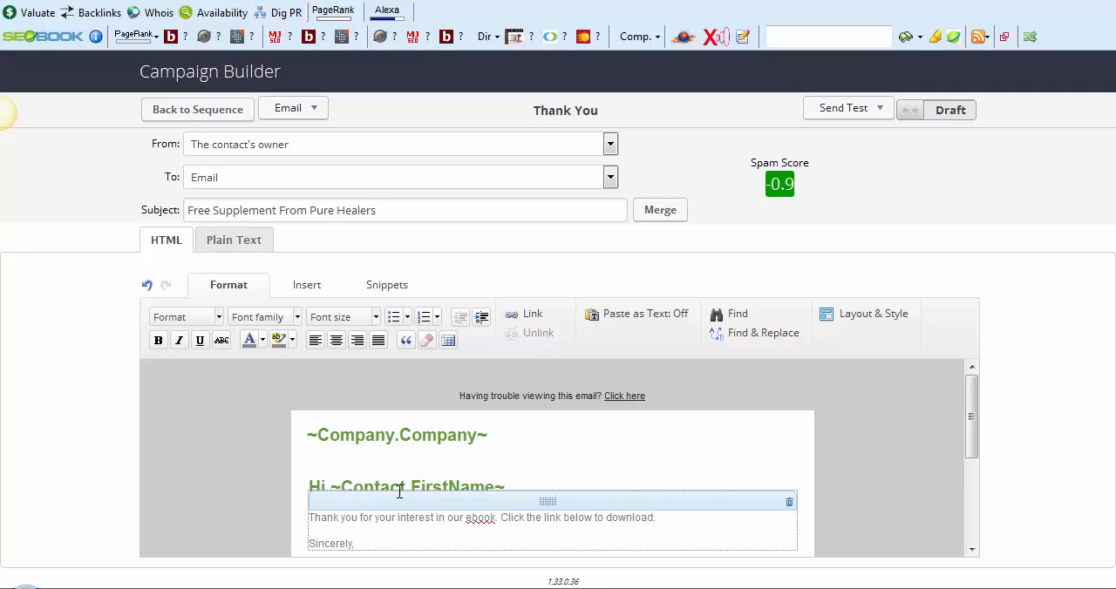
Insert a file attachment above the email's body paragraph, with the company file VITALABS-PO.pdf as its download
scroll(399, 491, down, 2)
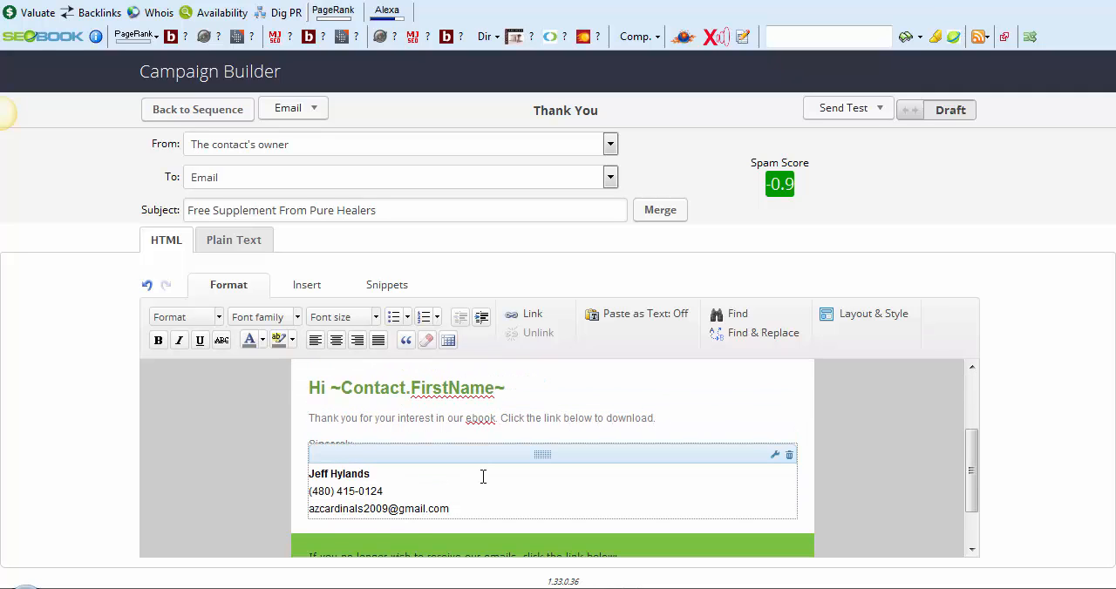
scroll(479, 475, up, 2)
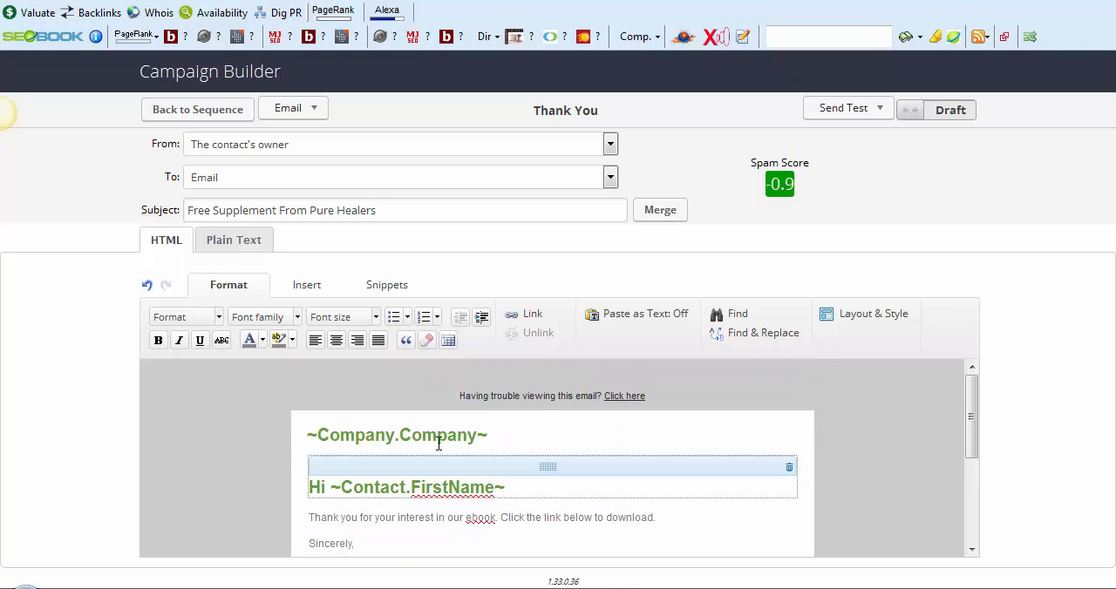
click(388, 290)
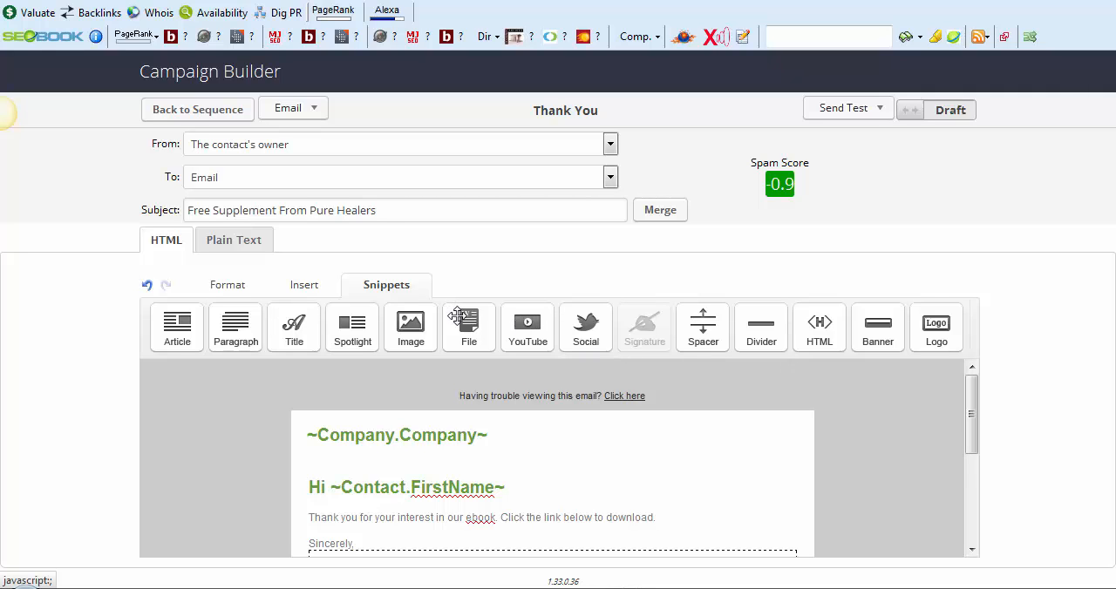
drag(469, 320, 512, 563)
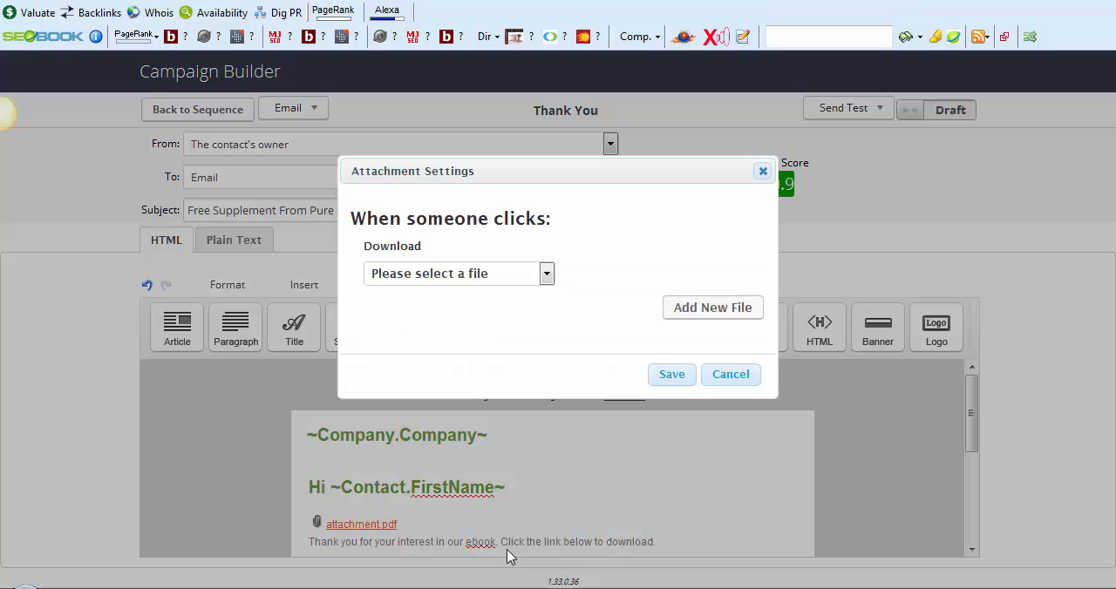
click(545, 273)
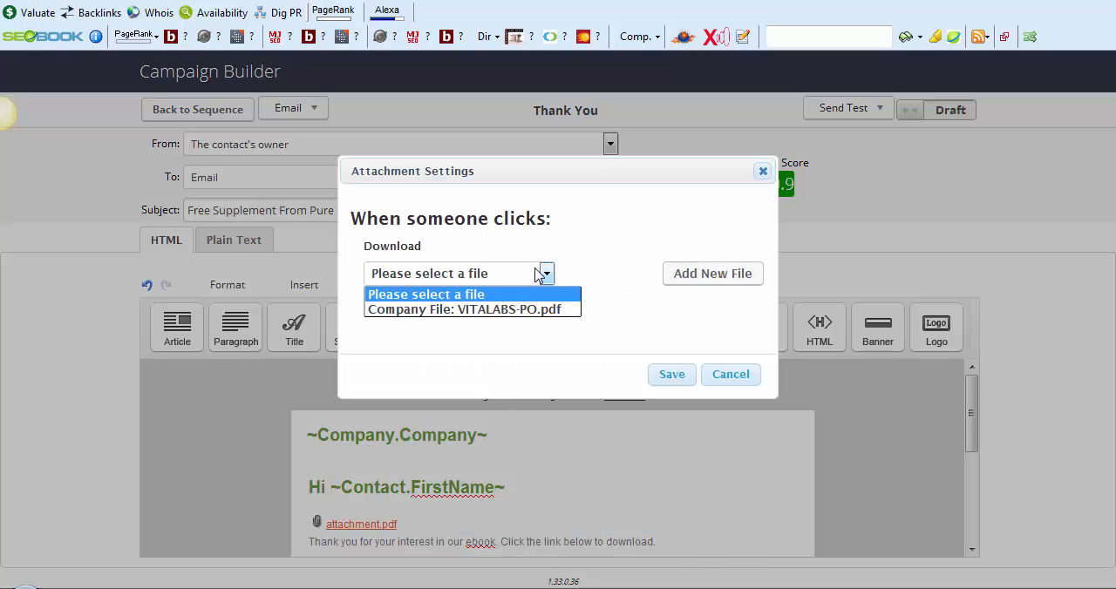
click(523, 312)
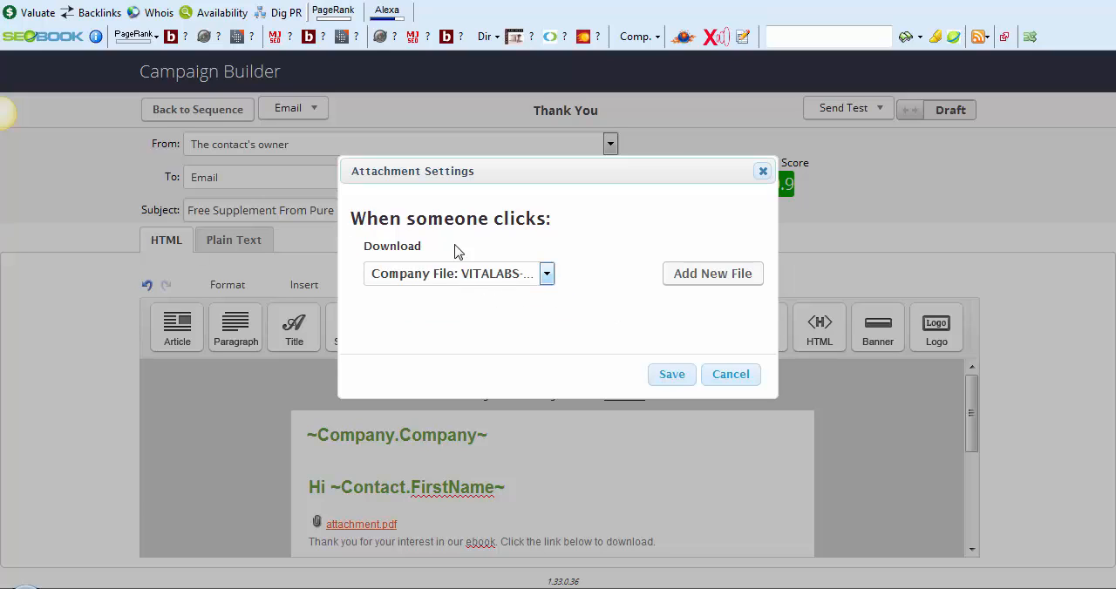
click(685, 377)
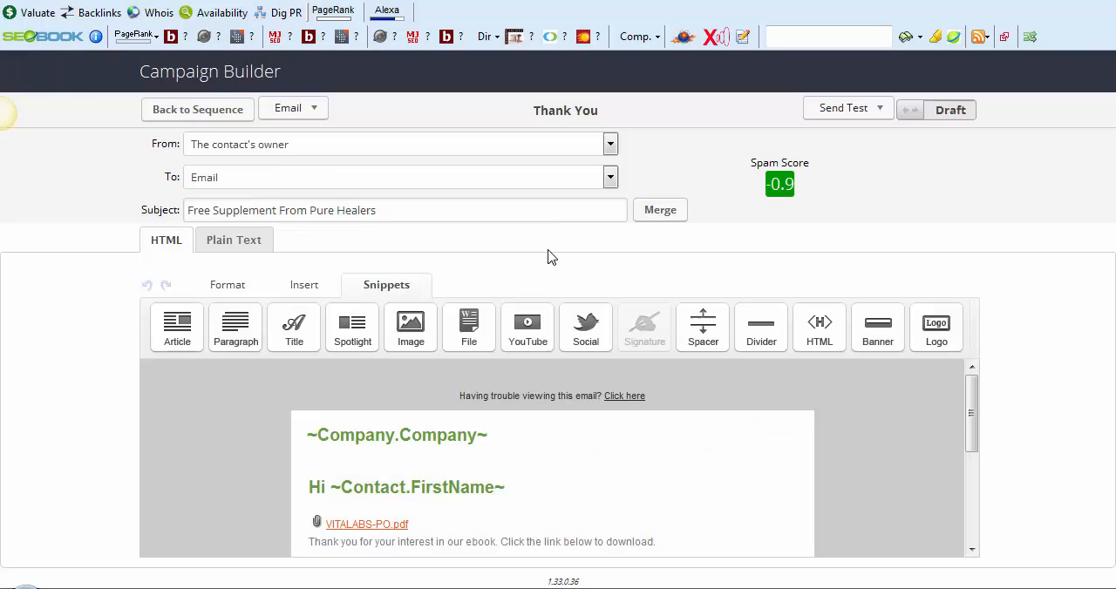
Move the file attachment below the "Sincerely," line, and mark the email as Ready before returning to the sequence
scroll(520, 388, down, 3)
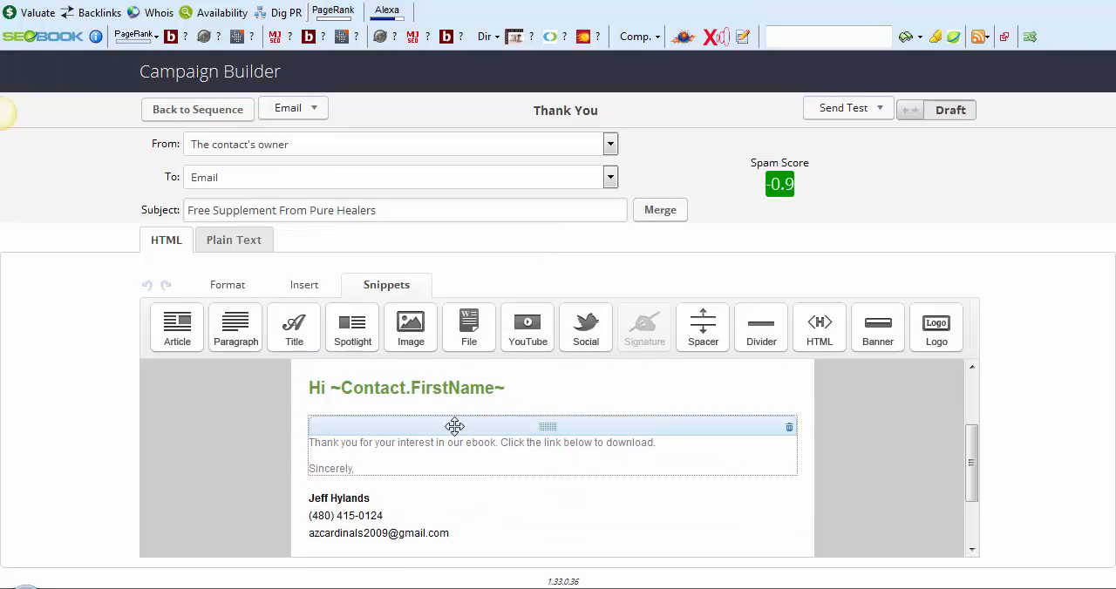
drag(422, 397, 418, 523)
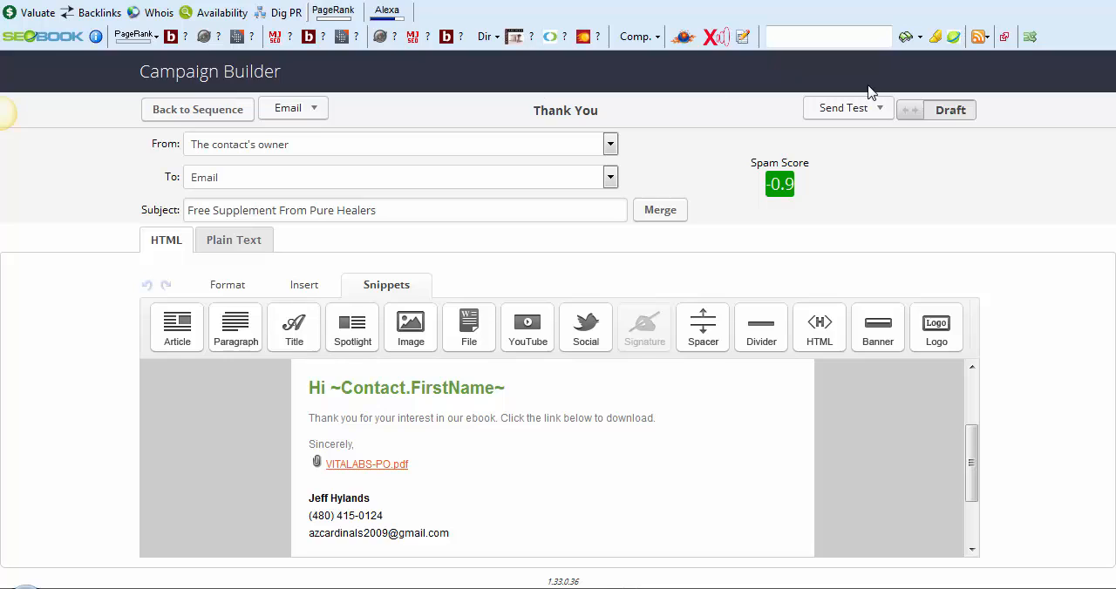
click(926, 111)
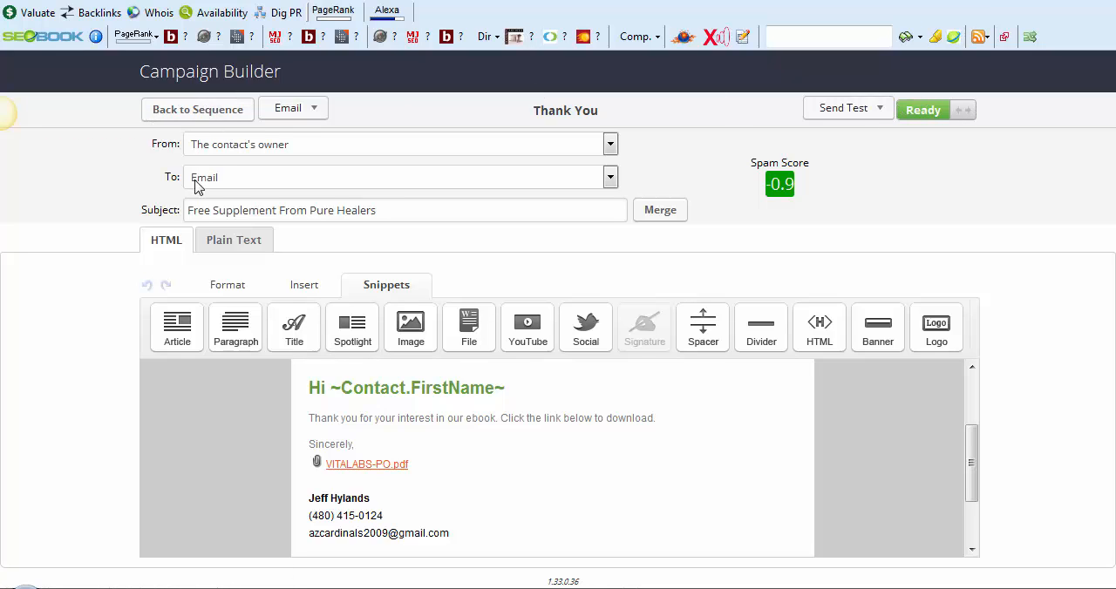
click(195, 109)
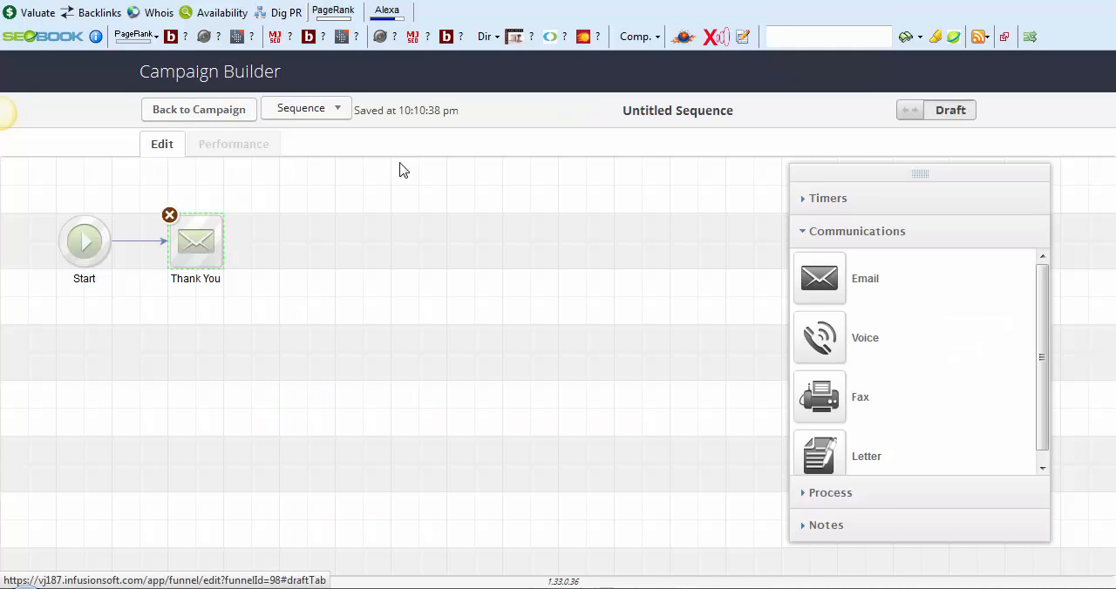
Add a delay timer after the Thank You email, set to wait at least 3 days and run on a weekday at 8:00 AM
click(882, 199)
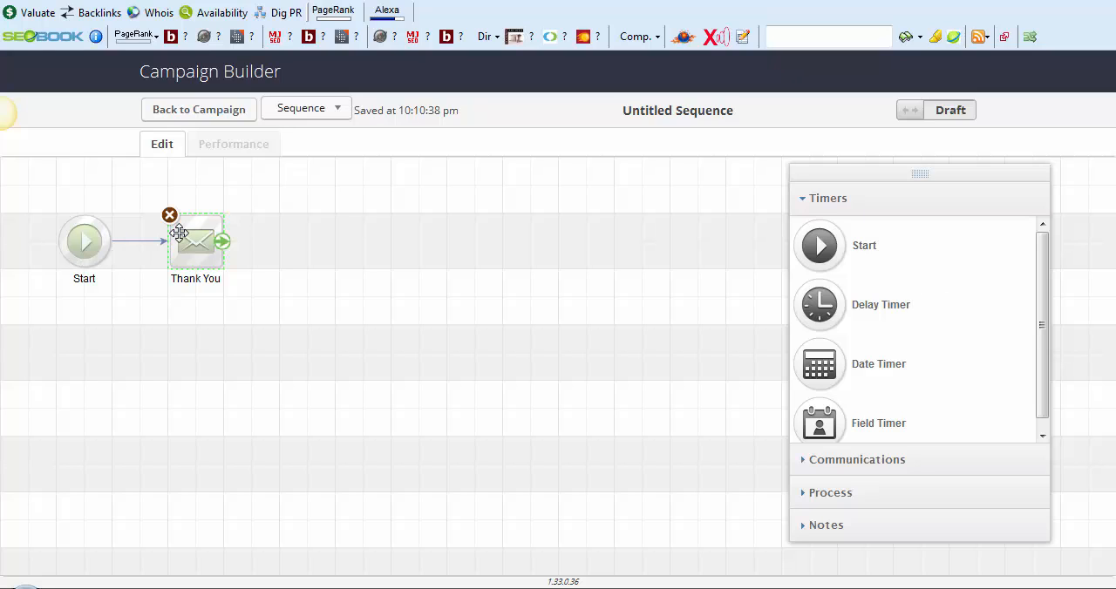
drag(803, 311, 301, 244)
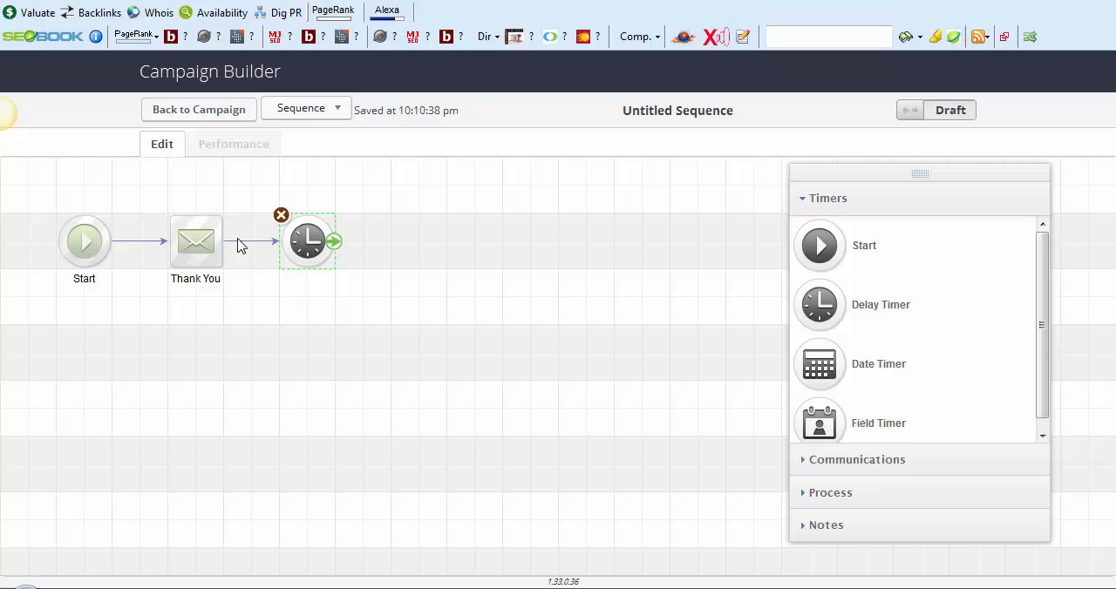
double_click(292, 234)
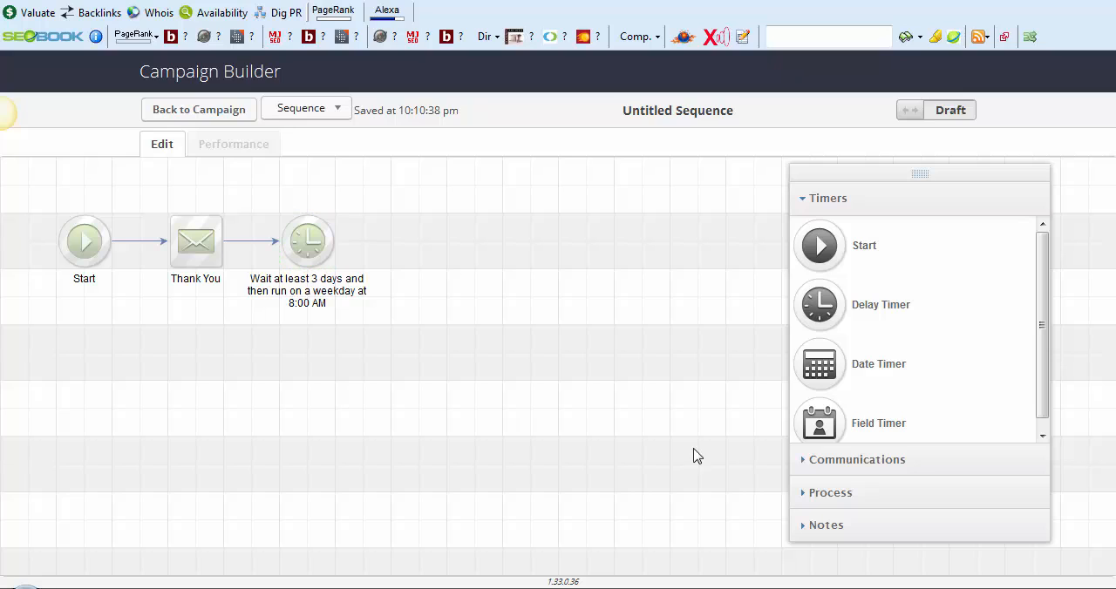
Duplicate the Thank You email, place the copy after the delay timer and connect the timer to it
click(846, 460)
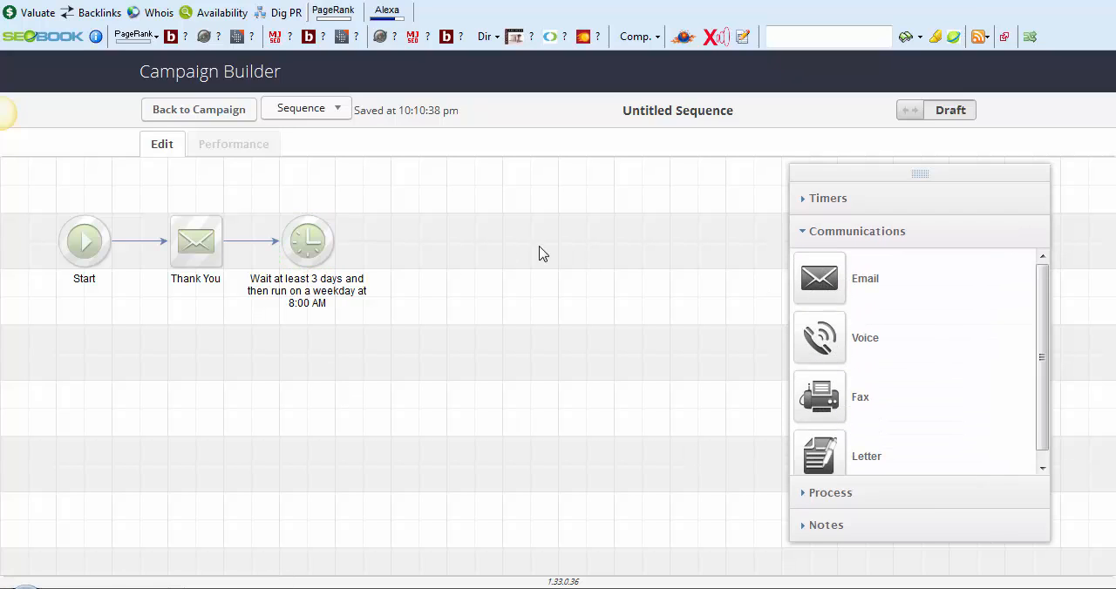
click(197, 242)
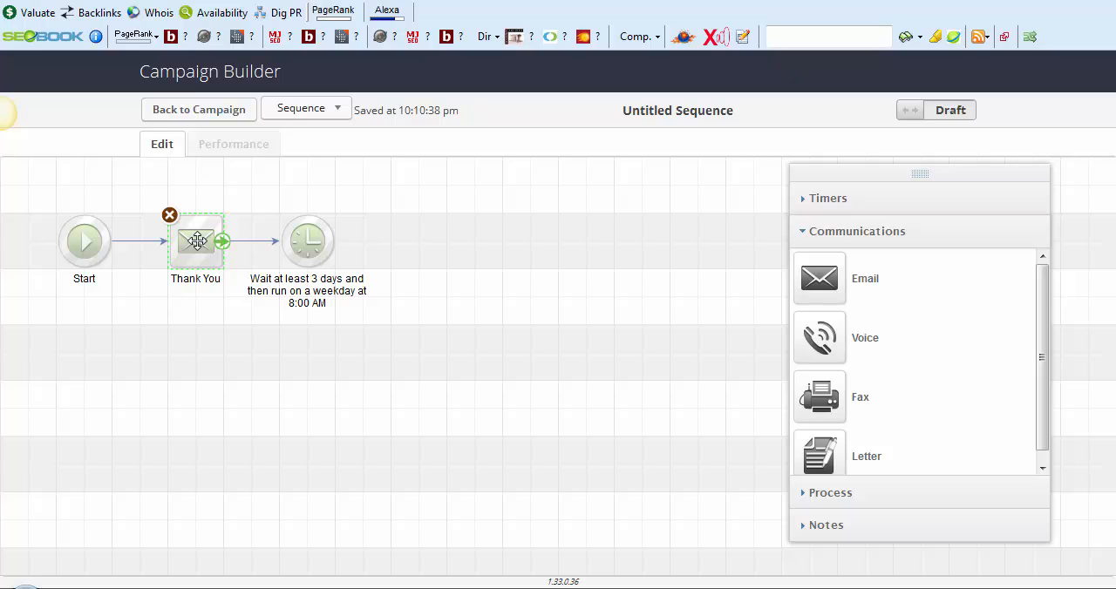
drag(197, 242, 187, 368)
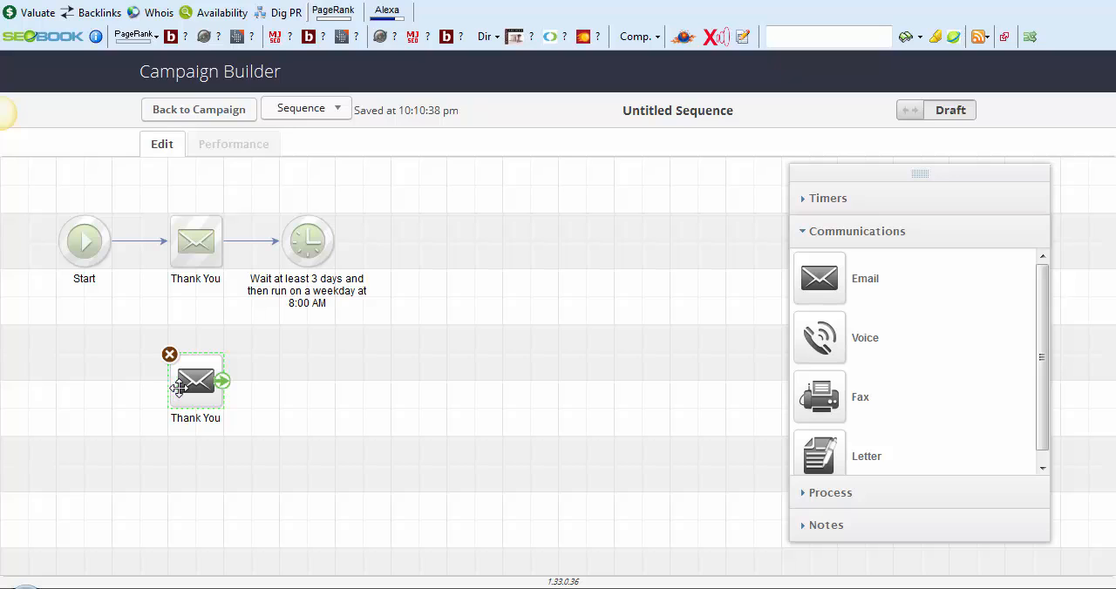
drag(183, 389, 420, 259)
drag(326, 249, 409, 250)
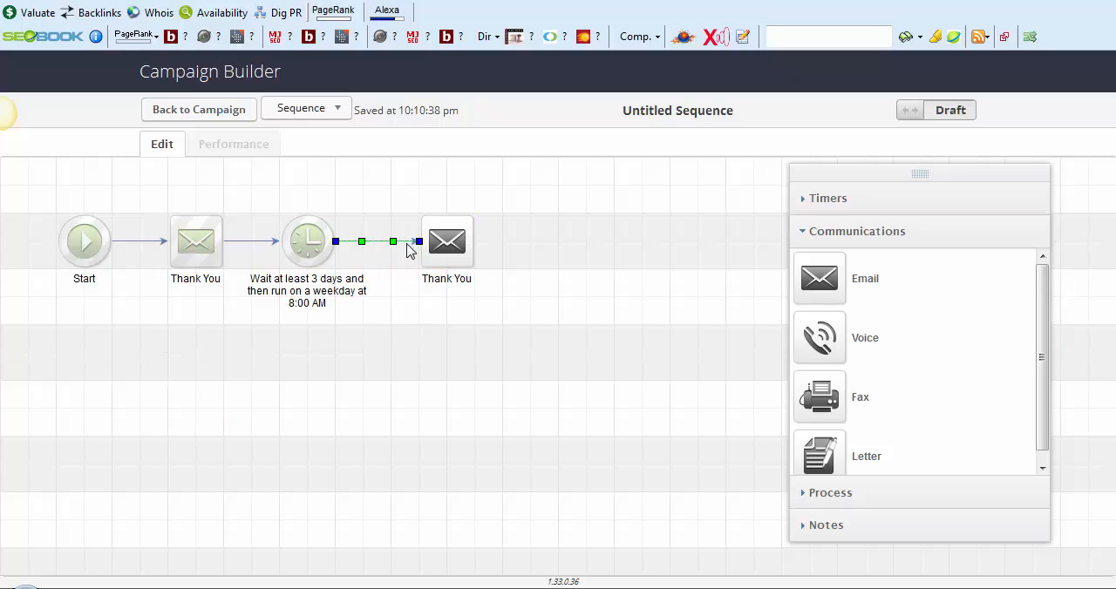
Rename the copied email after the delay timer as "Second Chance"
double_click(444, 279)
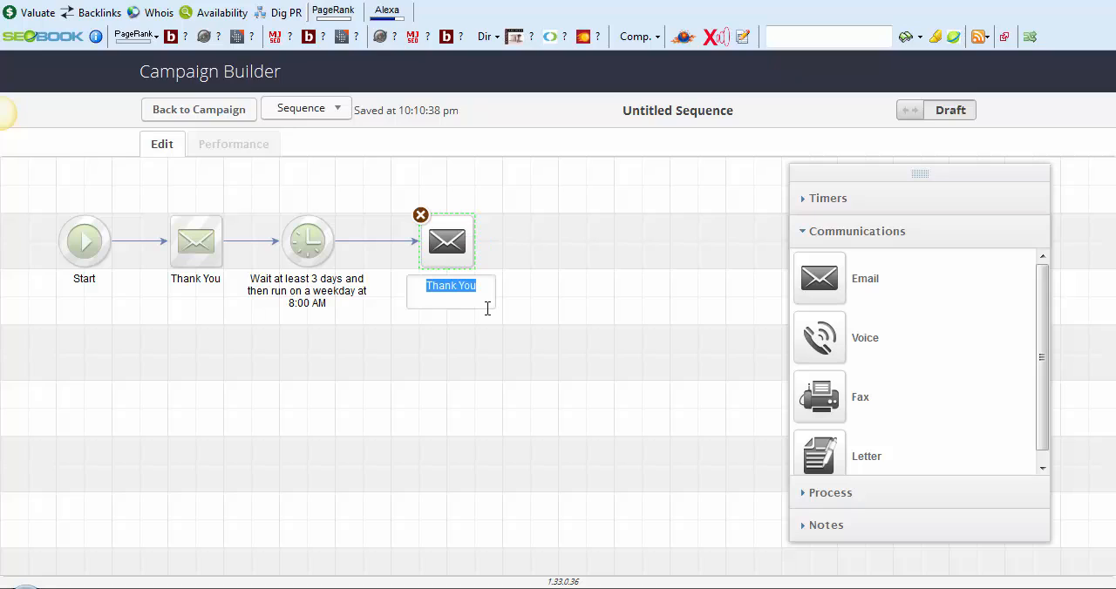
text(Second C)
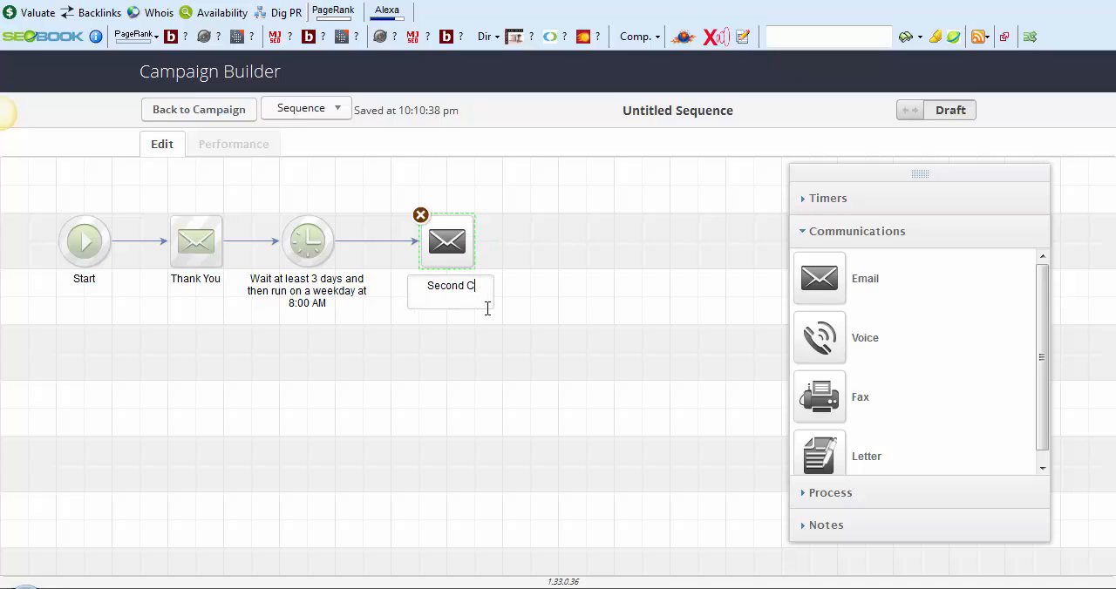
text(hance)
click(491, 384)
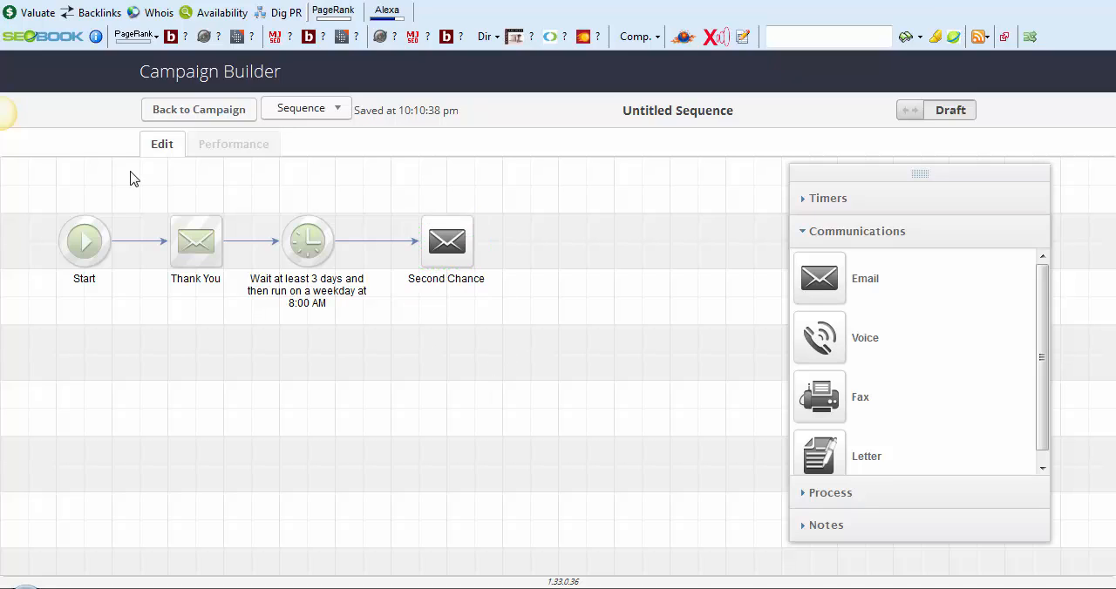
Return to the August Ebook campaign and rename its untitled sequence as "Download Ebook"
click(205, 116)
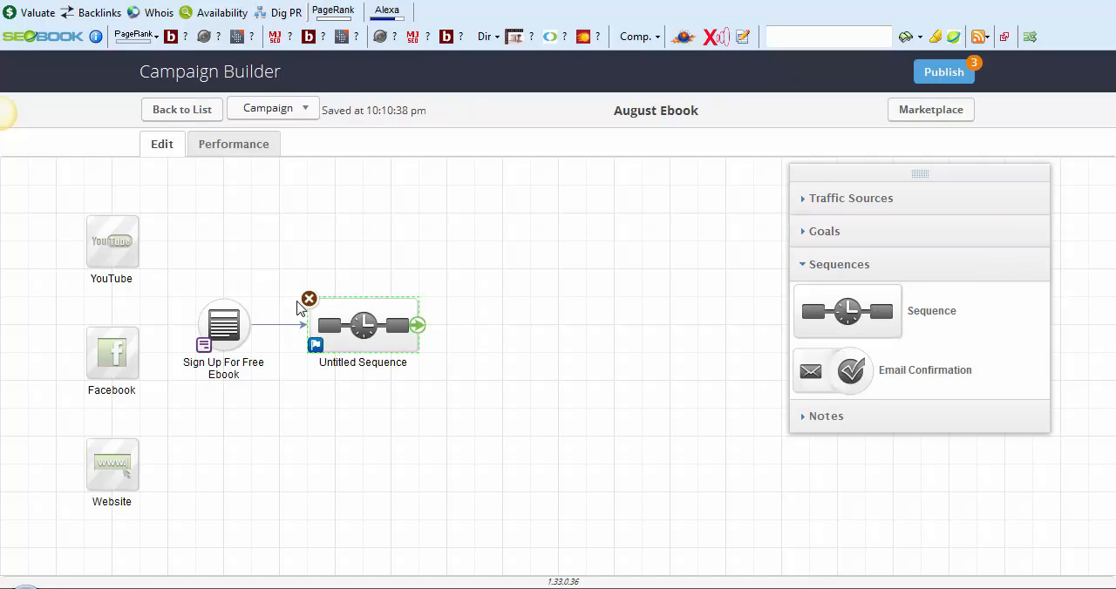
click(352, 363)
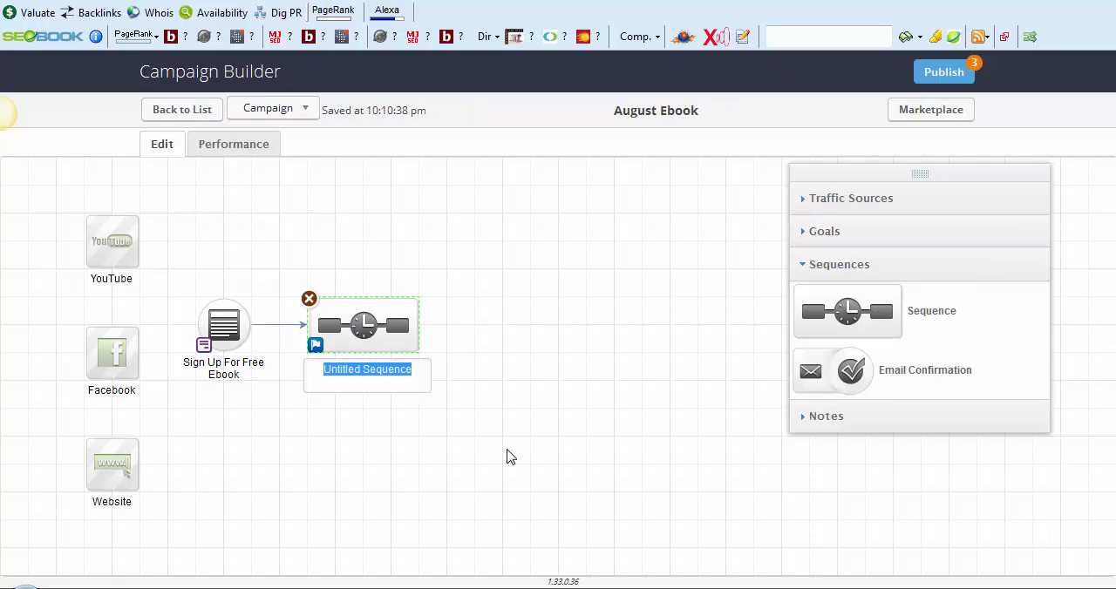
text(Download)
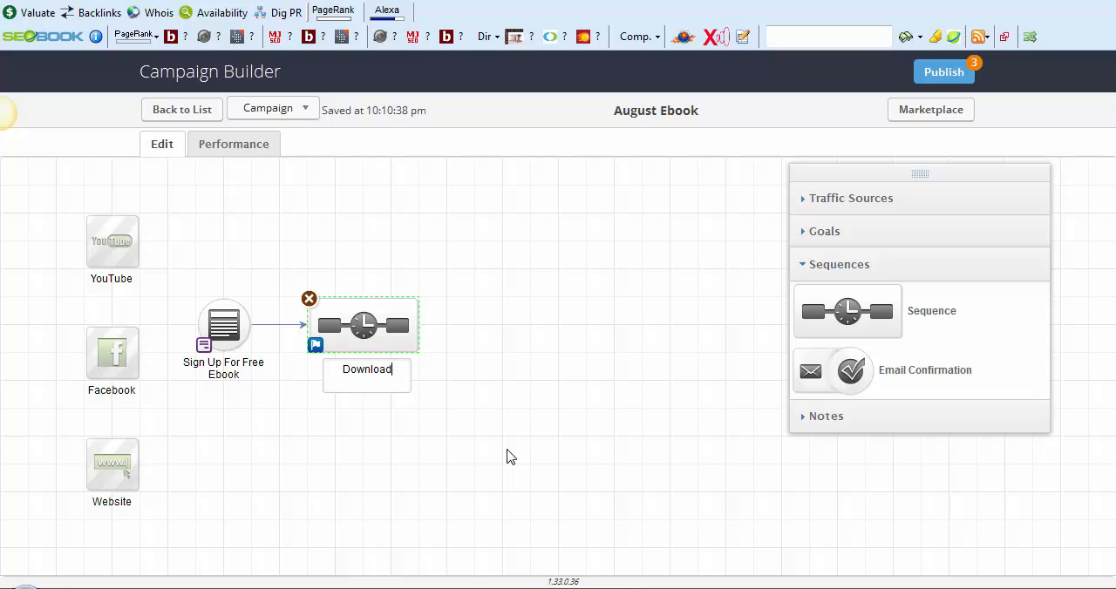
text( Ebook)
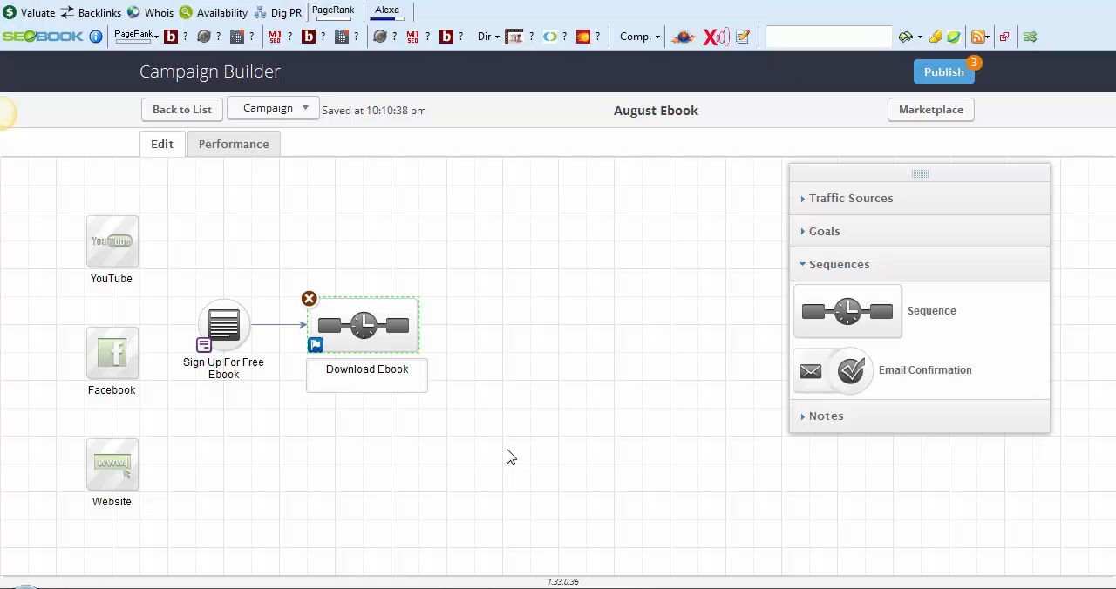
click(541, 370)
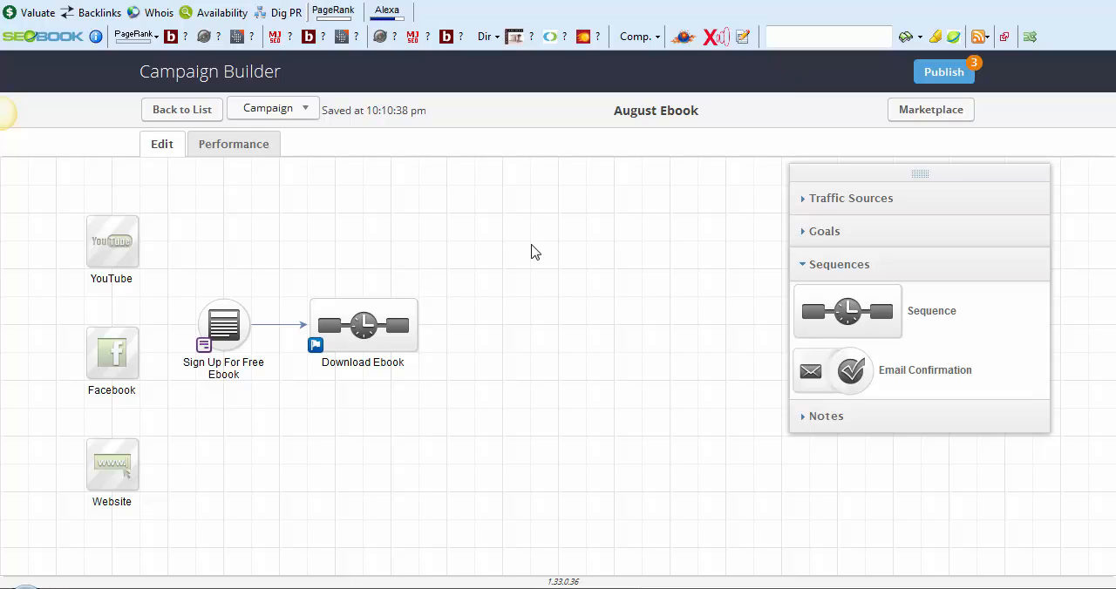
Add an Indicate interest goal above and beyond the Download Ebook sequence, and connect the sequence to it
click(832, 233)
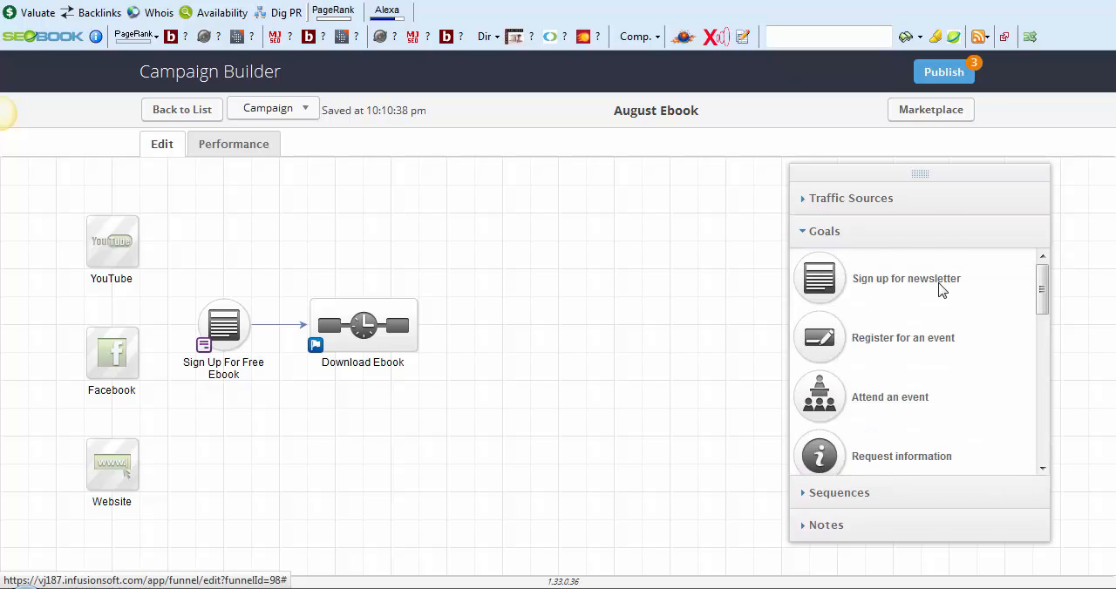
scroll(876, 397, down, 3)
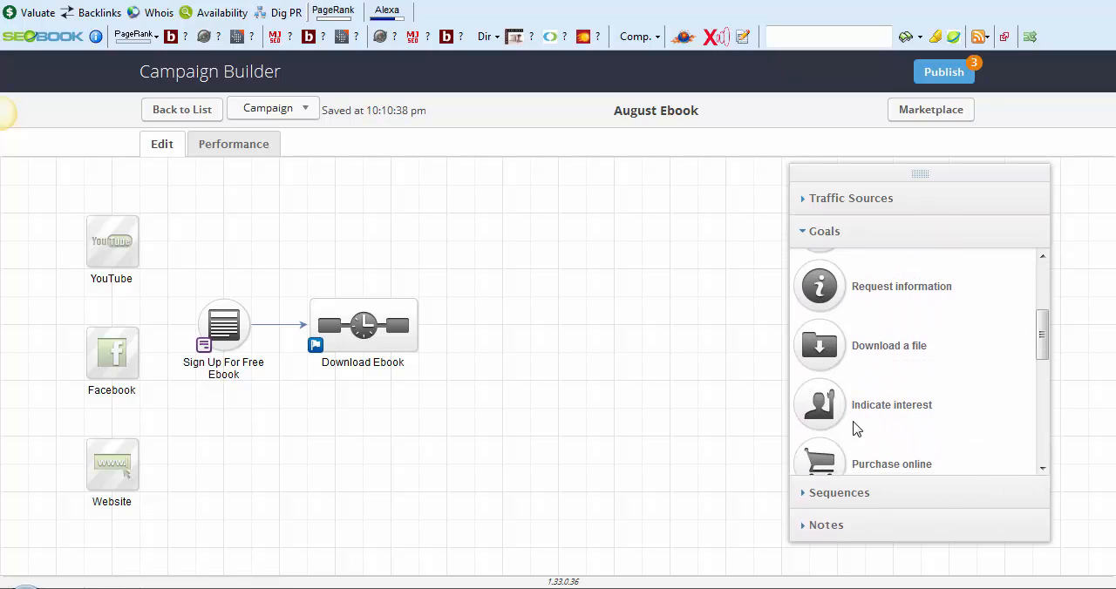
drag(800, 402, 464, 230)
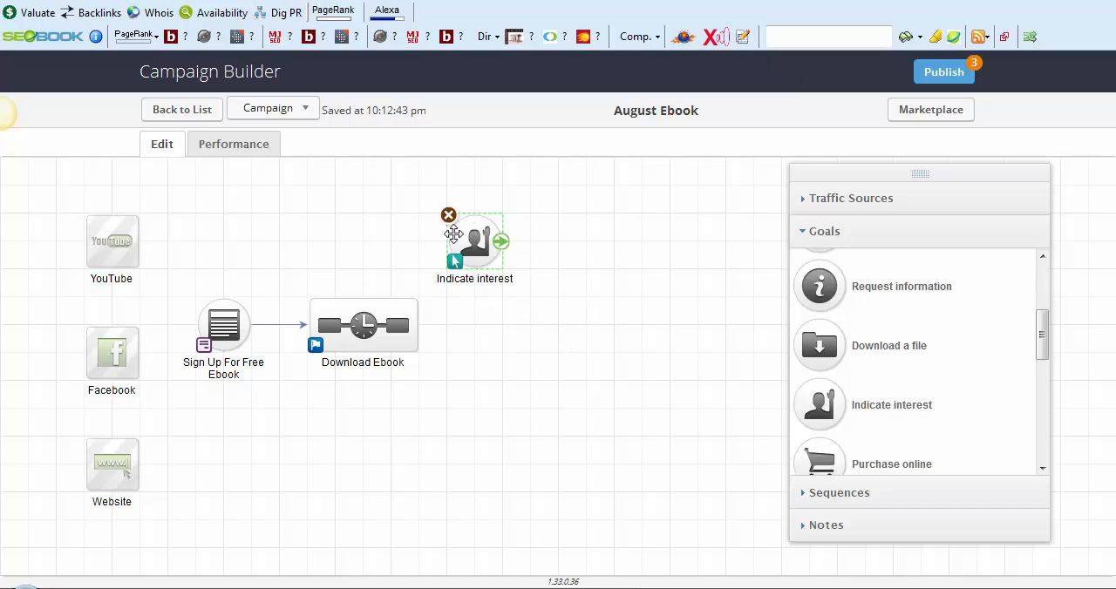
mouse_move(418, 340)
drag(418, 327, 455, 264)
Set the Indicate interest goal to Clicks a Link, selecting the VITALABS-PO.pdf link in both the Thank You and Second Chance emails
double_click(475, 235)
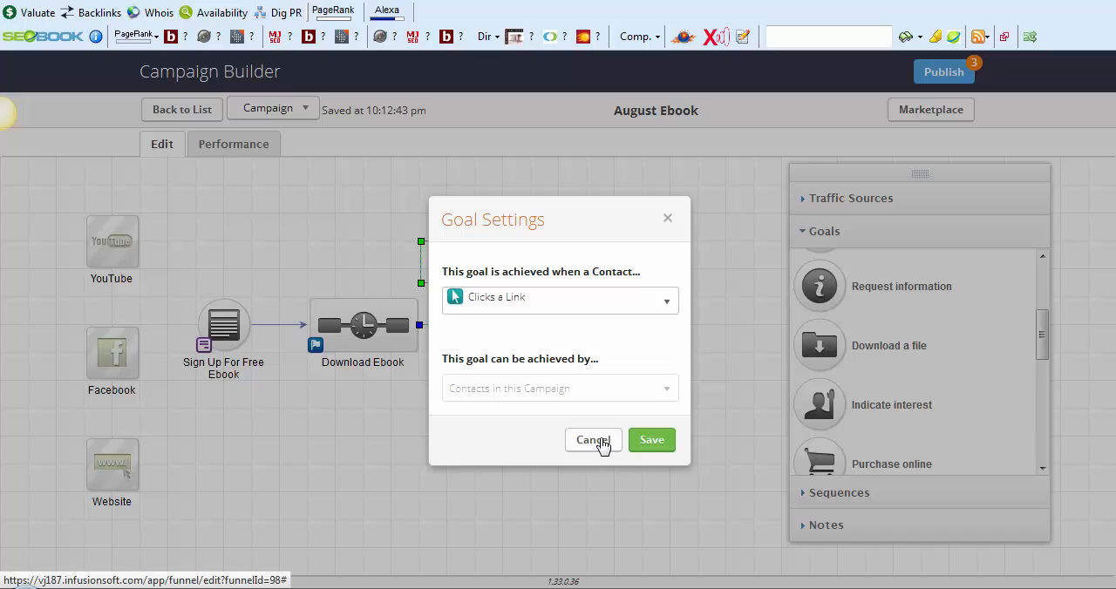
click(645, 441)
double_click(480, 242)
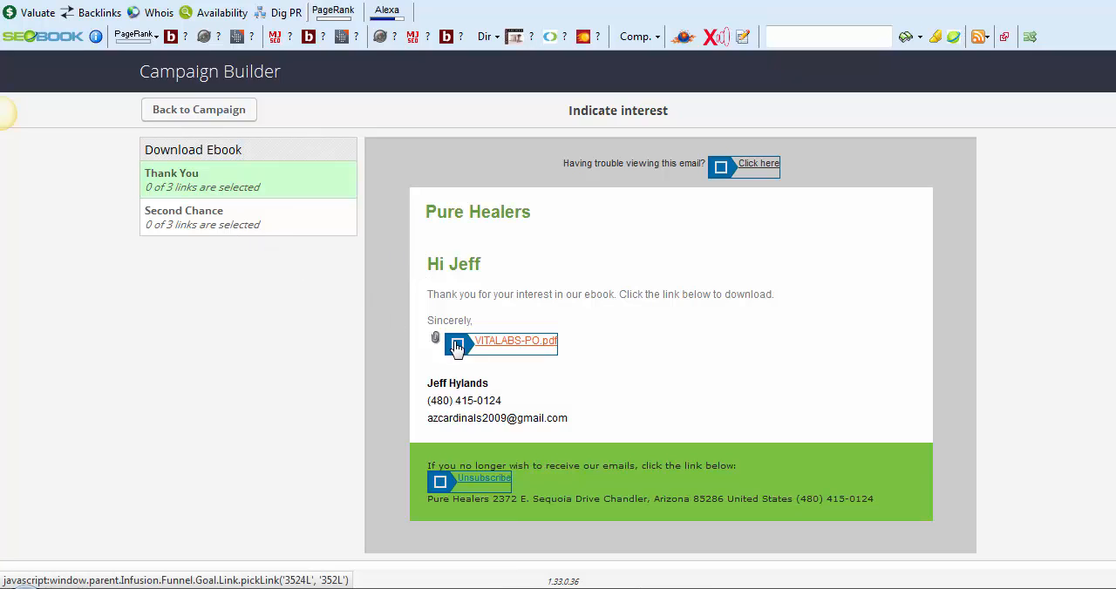
click(457, 344)
click(281, 221)
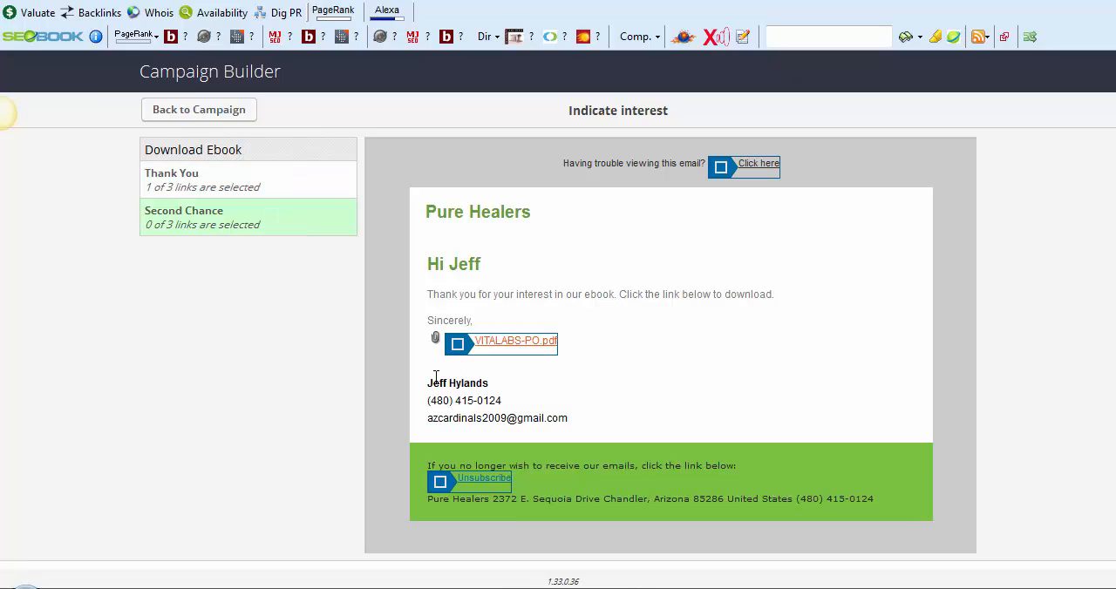
click(459, 346)
click(199, 109)
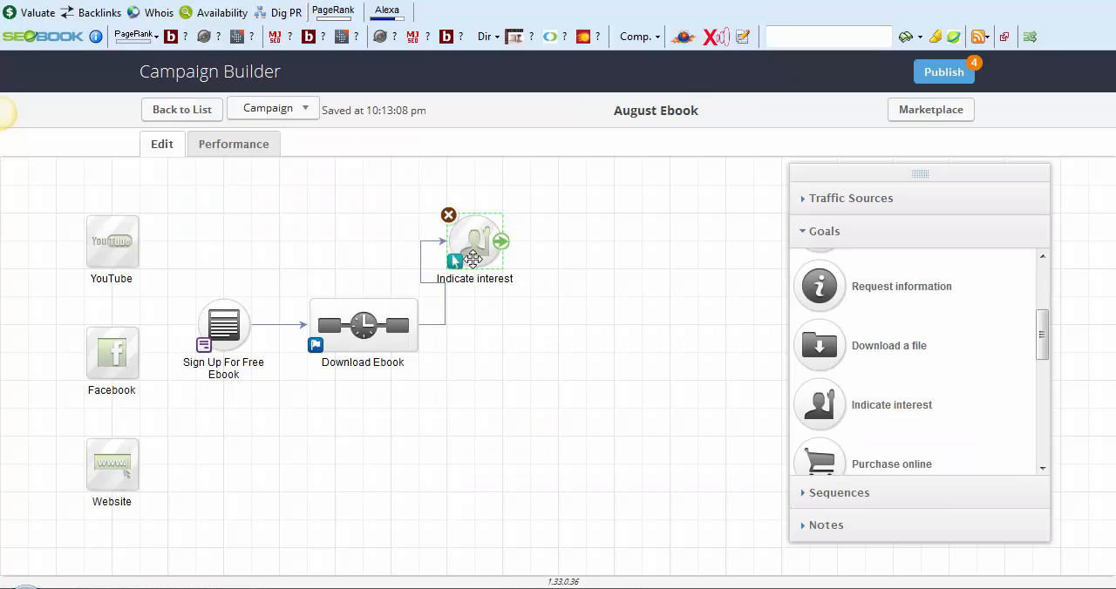
Shift the Indicate interest goal slightly away from the Download Ebook sequence and add a new sequence beyond the goal
drag(498, 241, 499, 243)
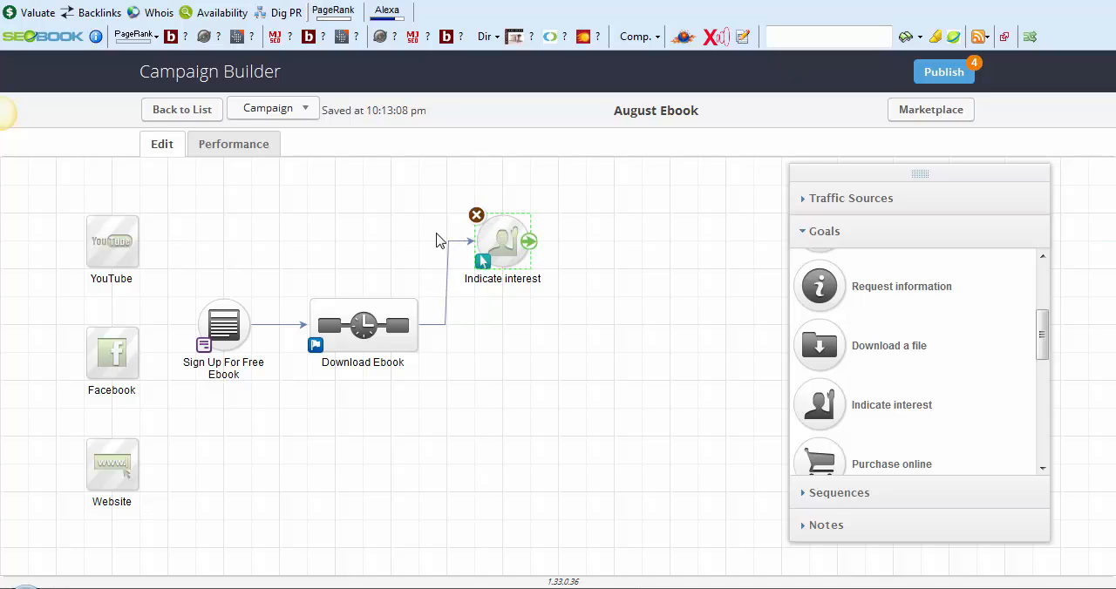
click(843, 494)
drag(842, 336, 581, 236)
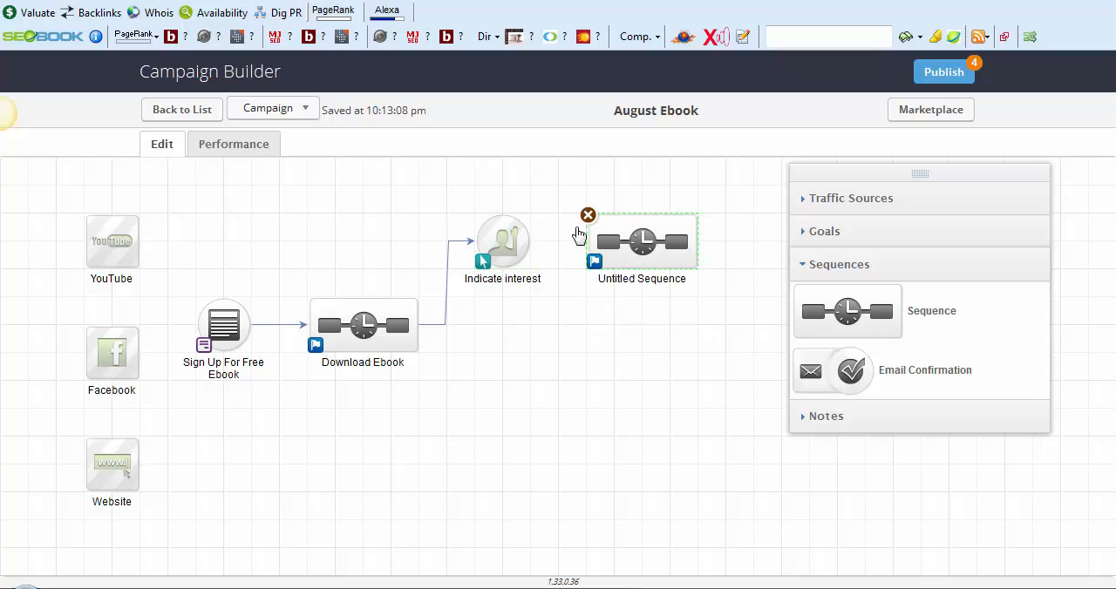
Name the new sequence "Further Nurture/Sales" and connect the Indicate interest goal to it
click(623, 281)
text(F)
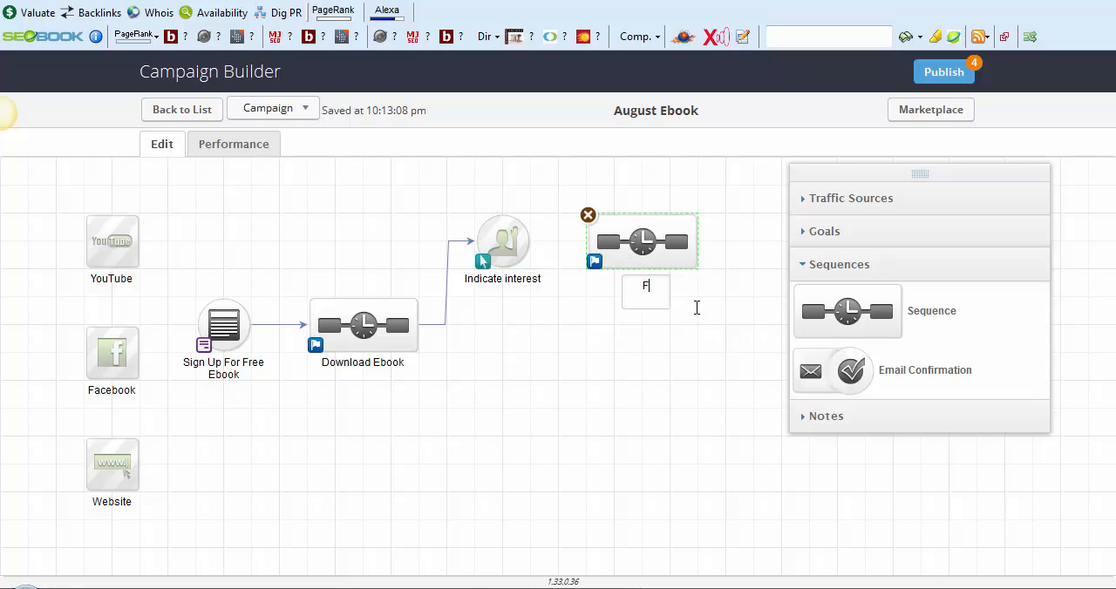
text(urther Nurtur)
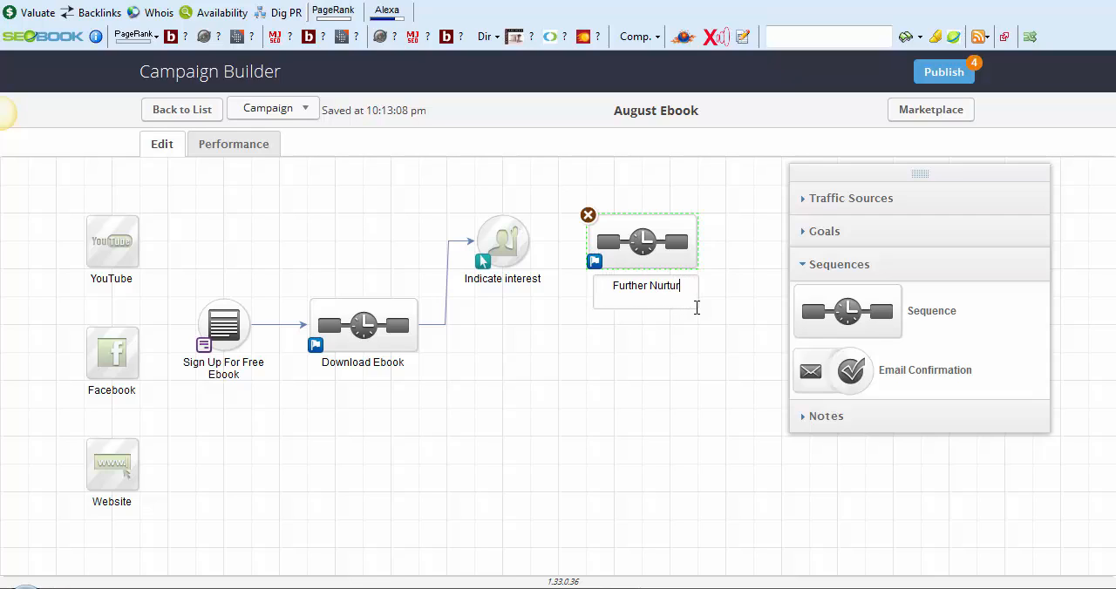
text(e/Sales)
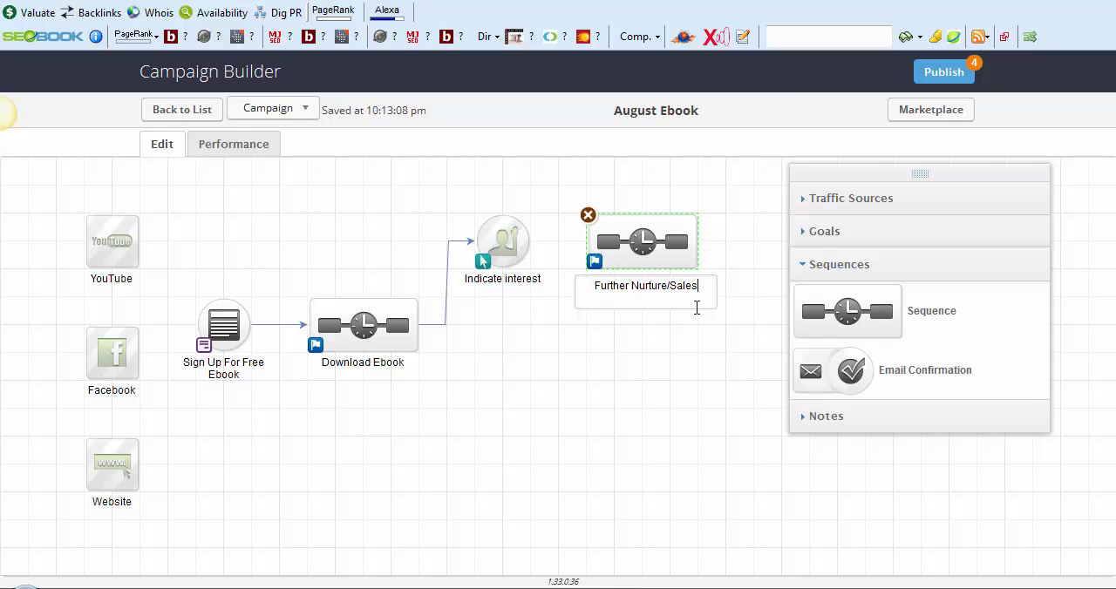
click(673, 366)
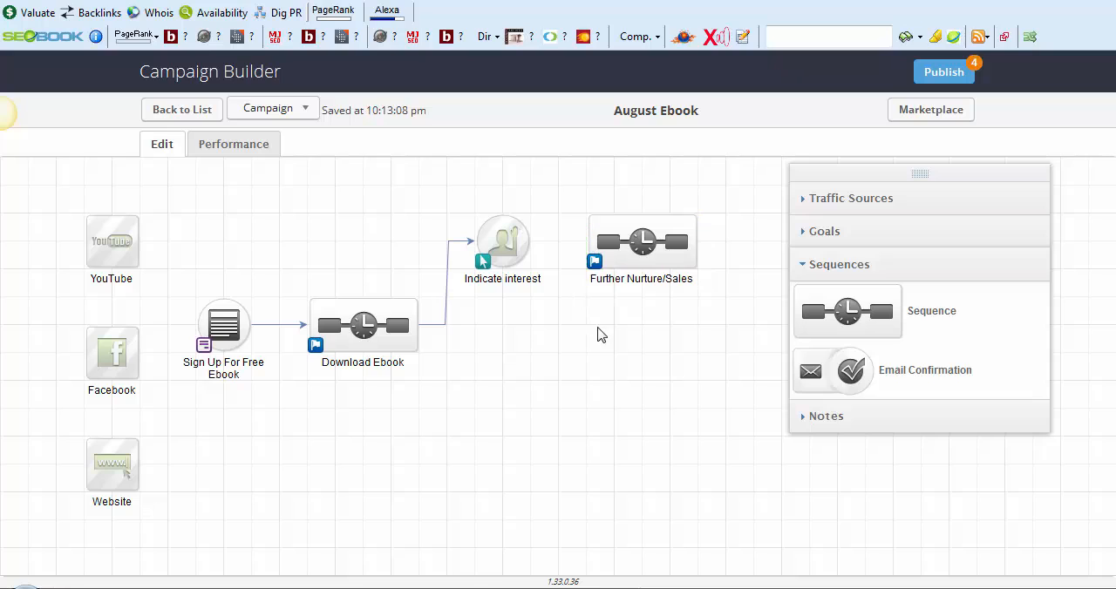
mouse_move(529, 244)
drag(528, 244, 585, 246)
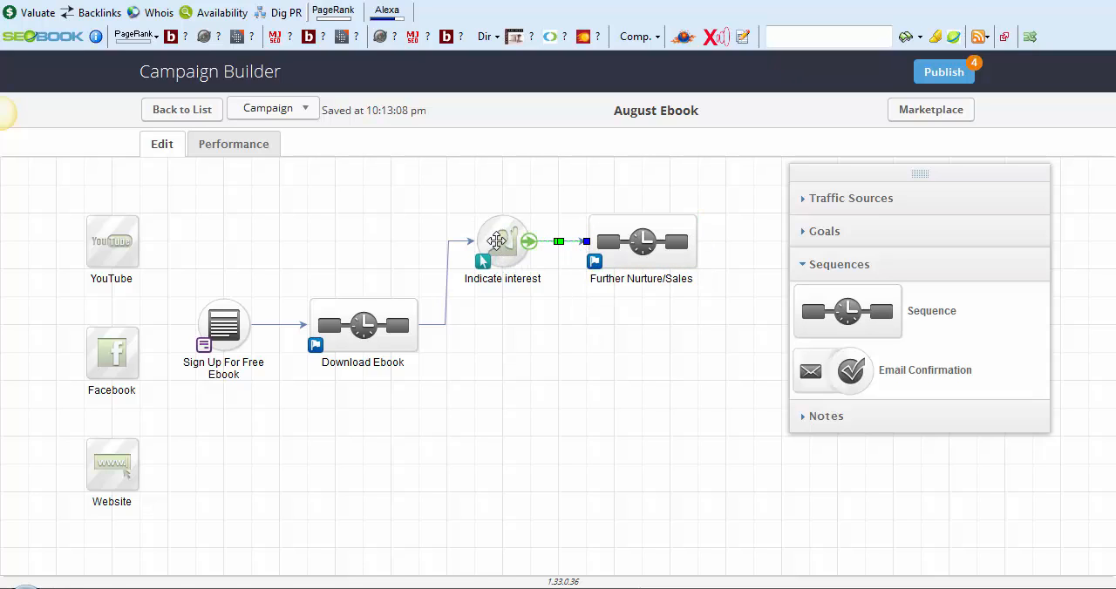
In the Further Nurture/Sales sequence, add a delay timer after Start that waits at least 2 days and runs on a weekday at 8:00 AM
click(608, 237)
double_click(607, 237)
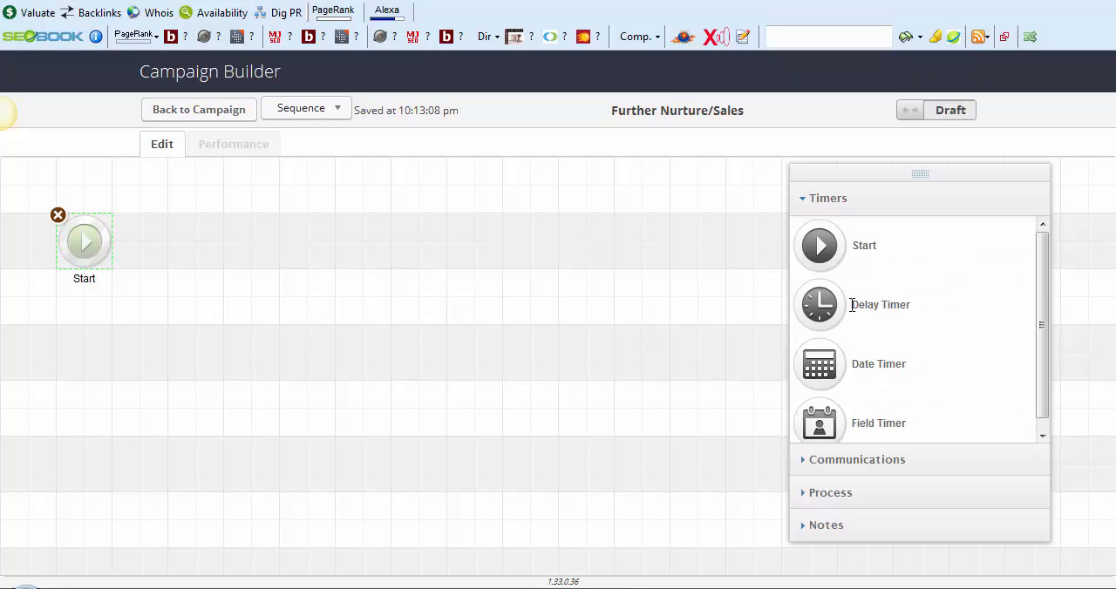
drag(746, 302, 187, 231)
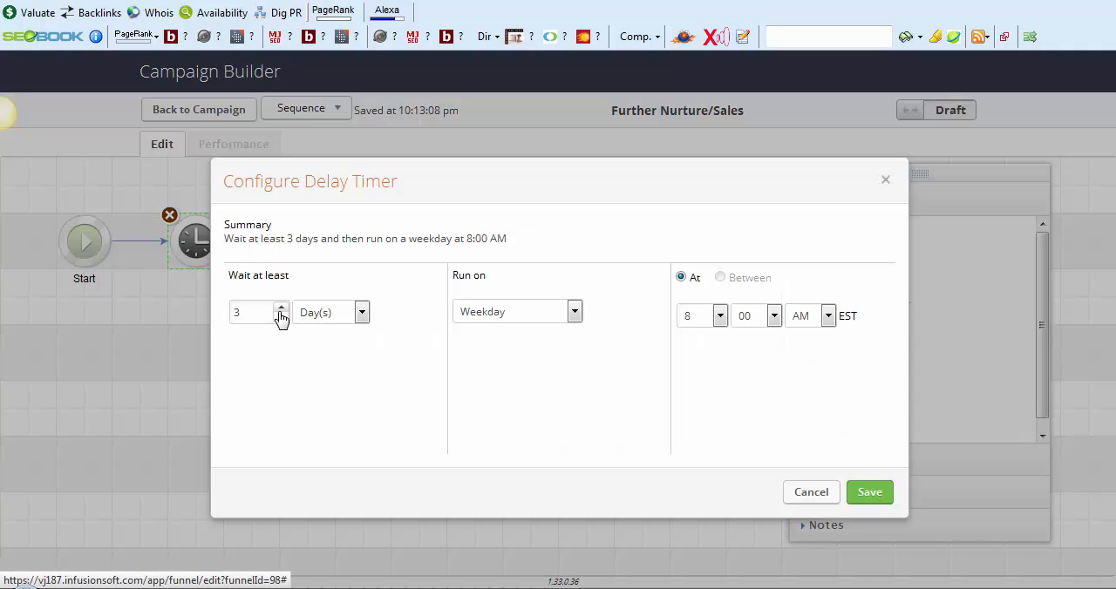
click(281, 317)
click(280, 317)
click(280, 317)
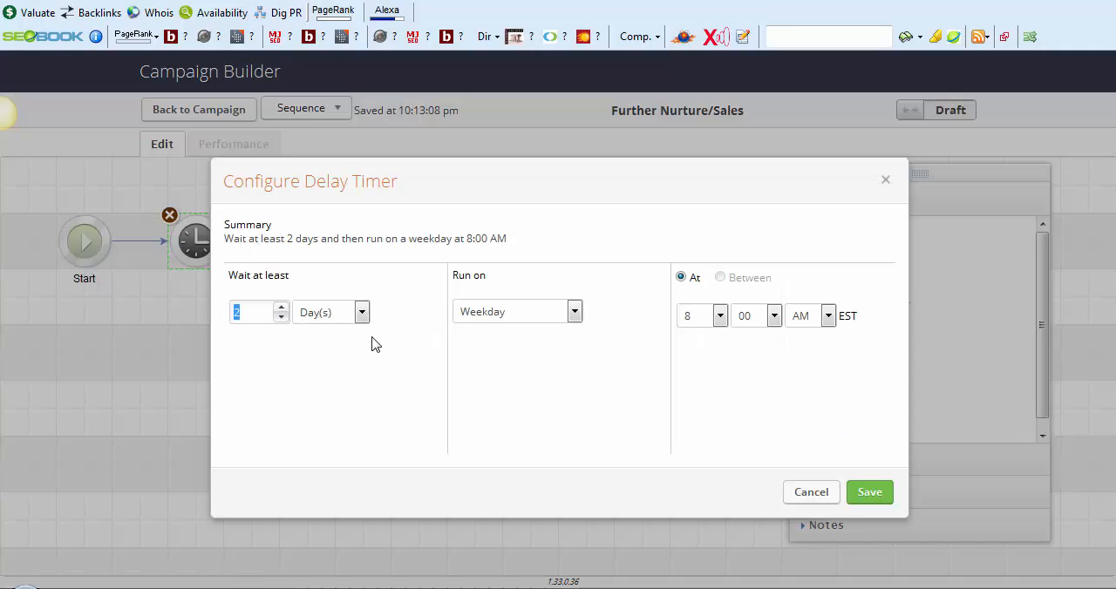
click(858, 494)
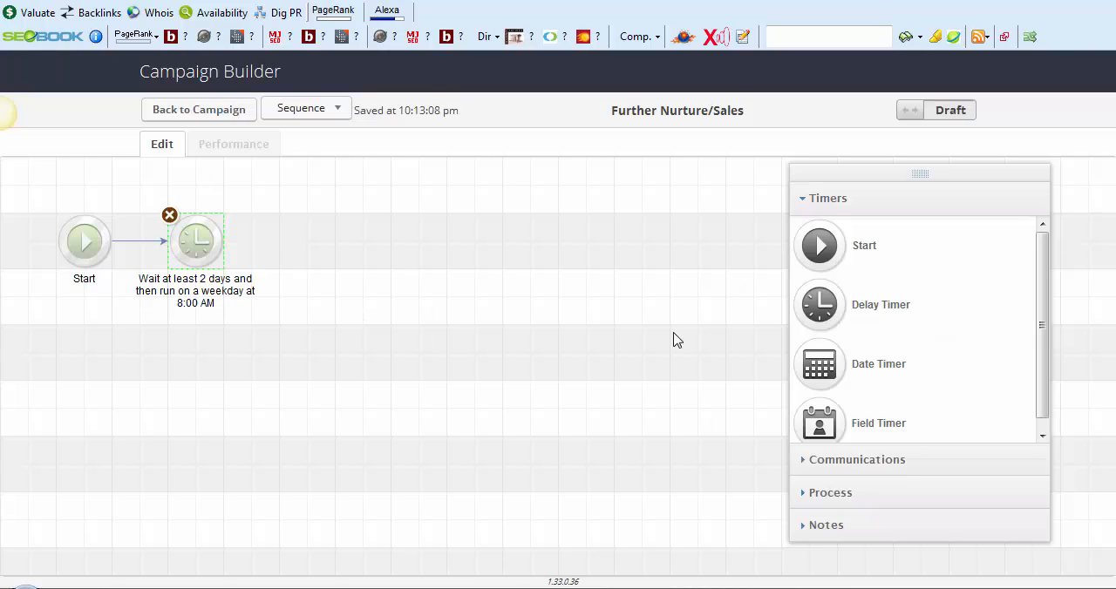
Add an email after the delay timer in the Further Nurture/Sales sequence
click(850, 460)
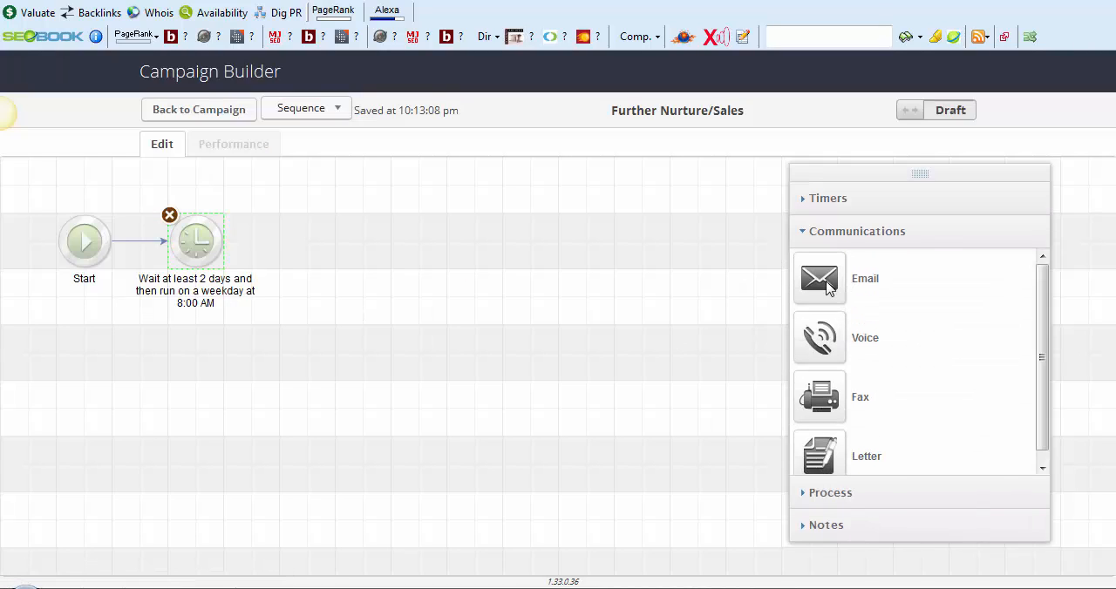
drag(830, 289, 224, 229)
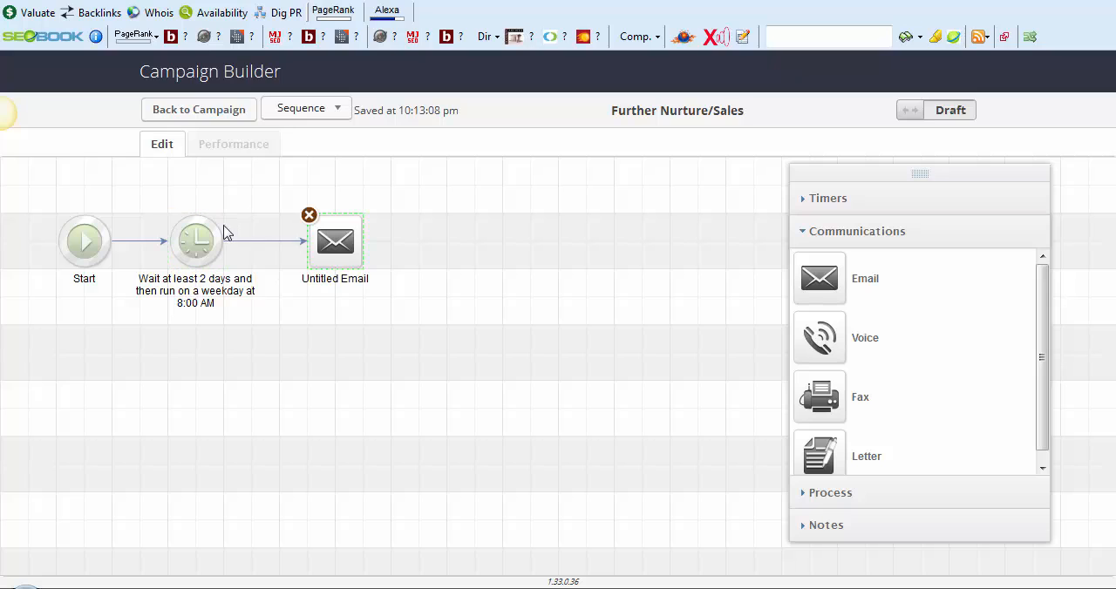
Rename the untitled email "Hope You Enjoyed The Book, Here is Something Extra For You" and shift it slightly away from the delay timer
click(336, 279)
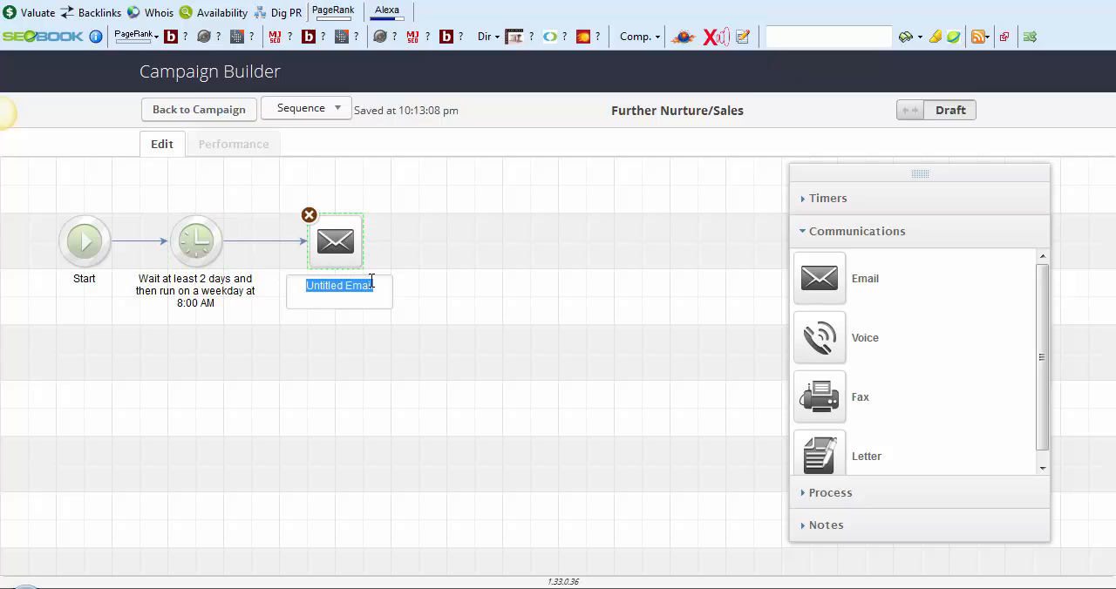
text(Hope You En)
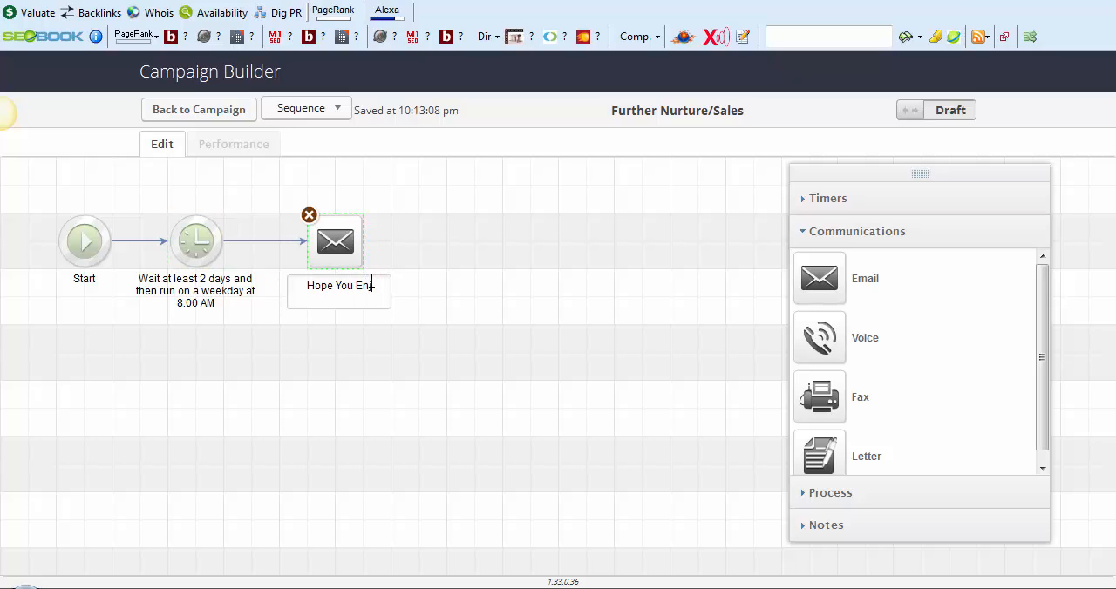
text(joyed The )
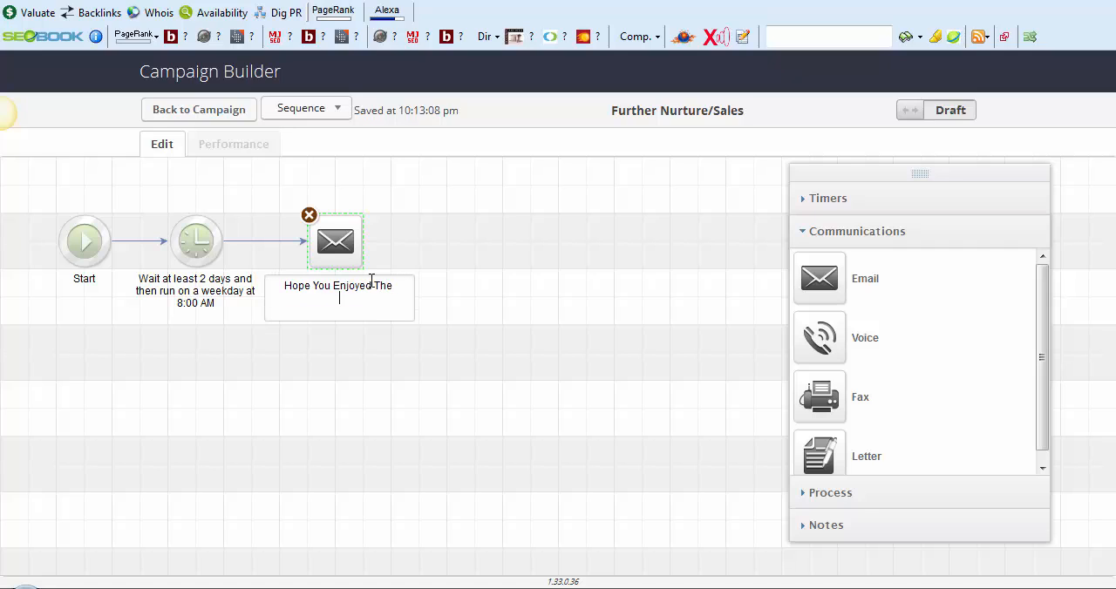
text(Book, Here is Something Ex)
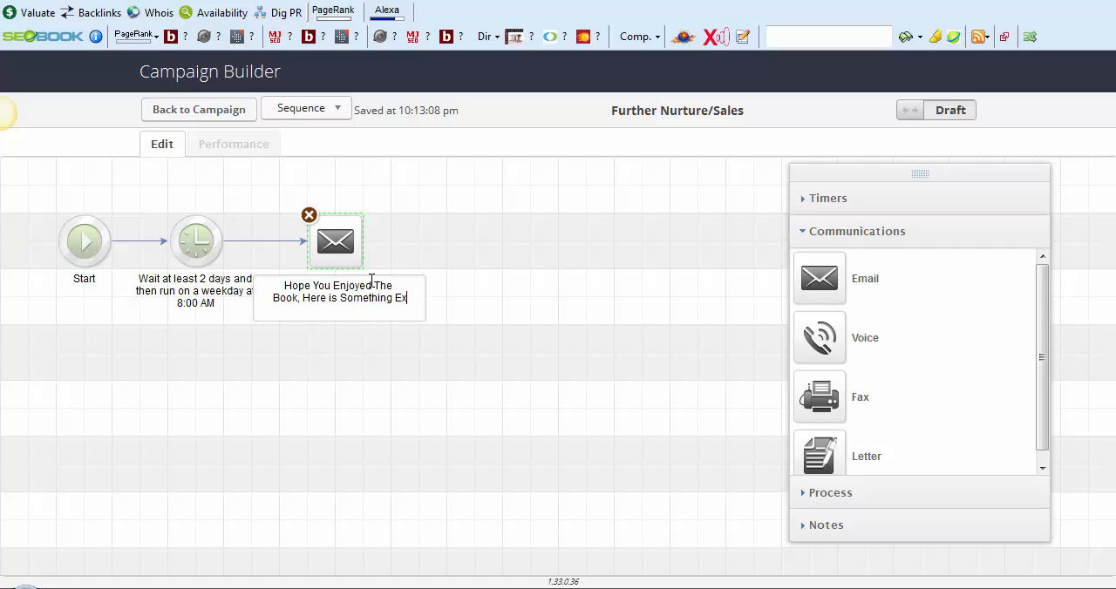
text(tra For You)
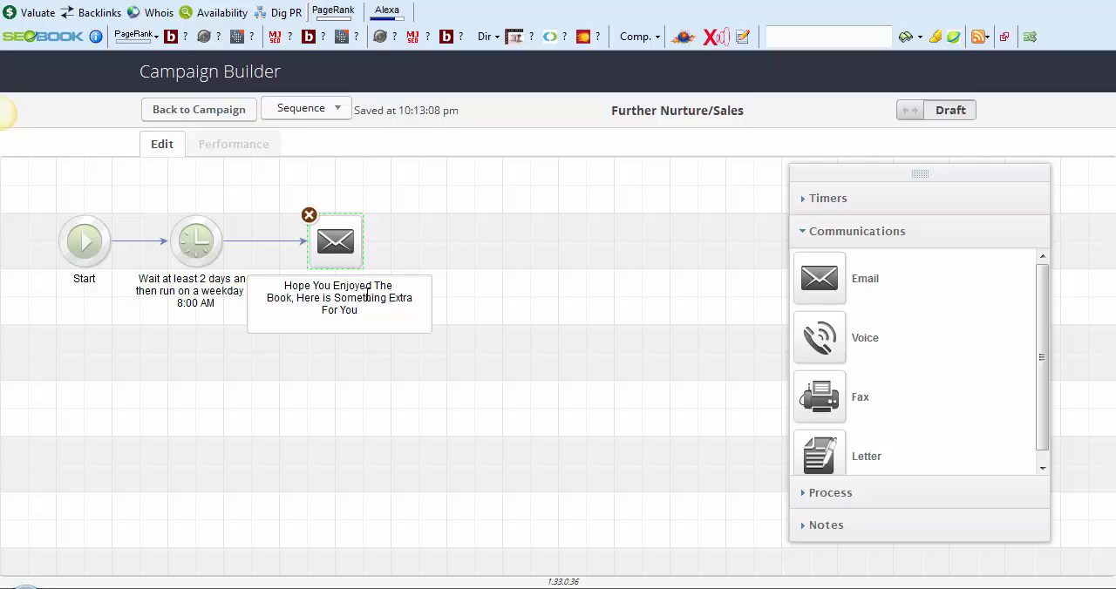
click(341, 411)
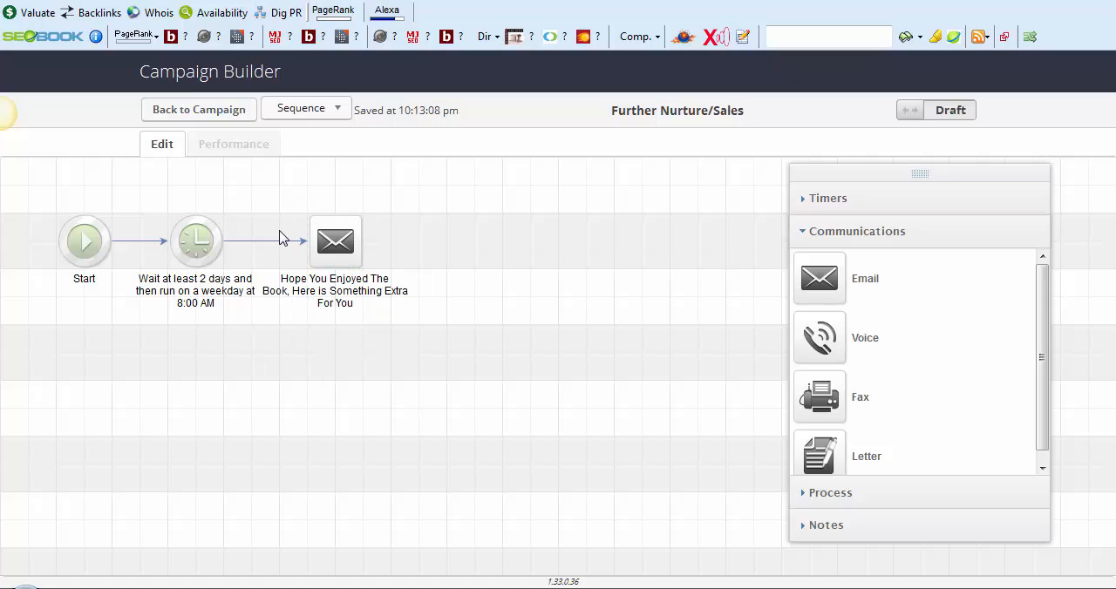
mouse_move(321, 239)
drag(321, 239, 351, 242)
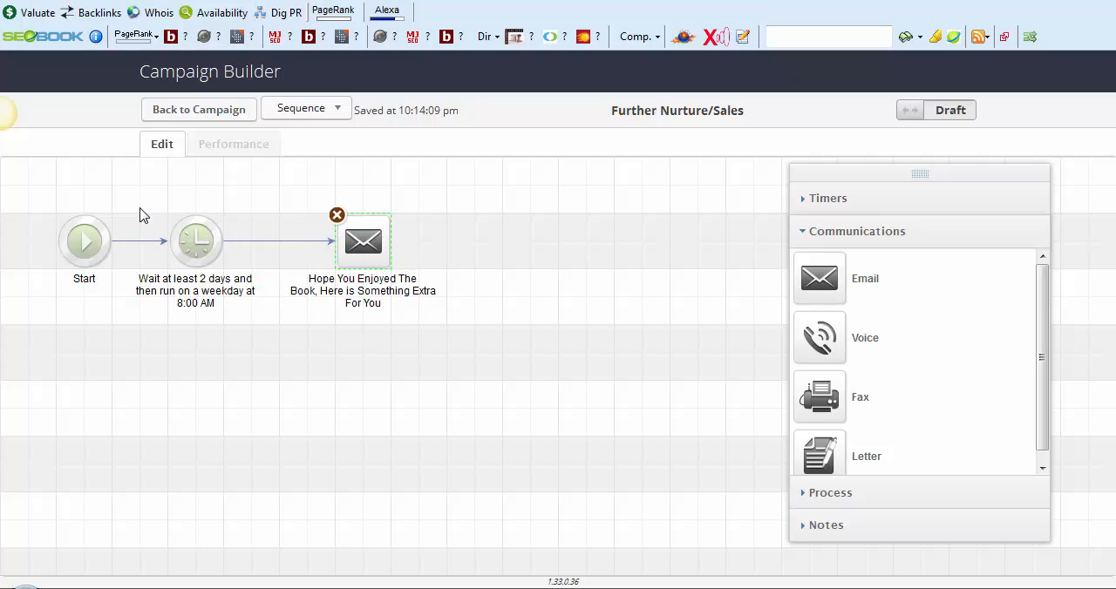
Add a delay timer after the "Hope You Enjoyed The Book" email, waiting at least 3 days and running on a weekday at 8:00 AM
click(886, 202)
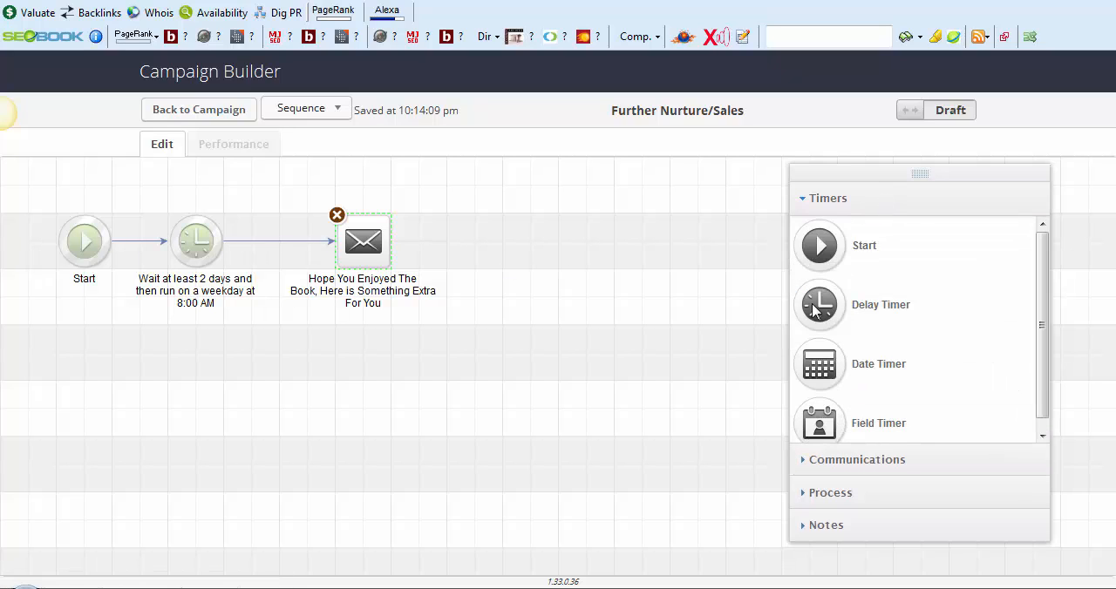
drag(823, 310, 475, 244)
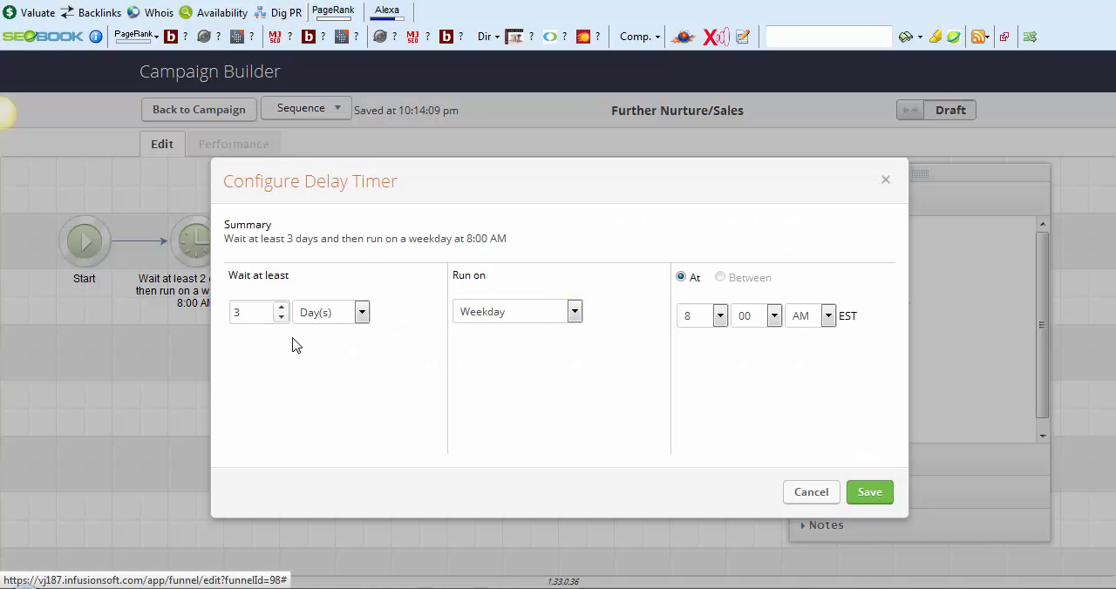
click(869, 492)
drag(467, 237, 523, 237)
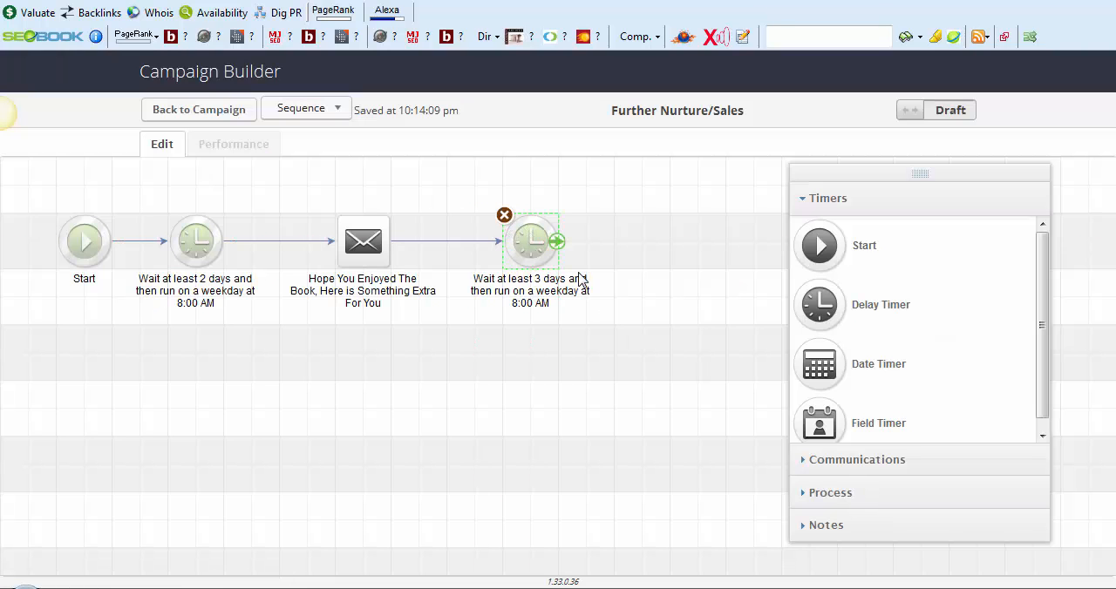
Add an email after the 3-day delay timer and name it "Further Nurture"
click(926, 497)
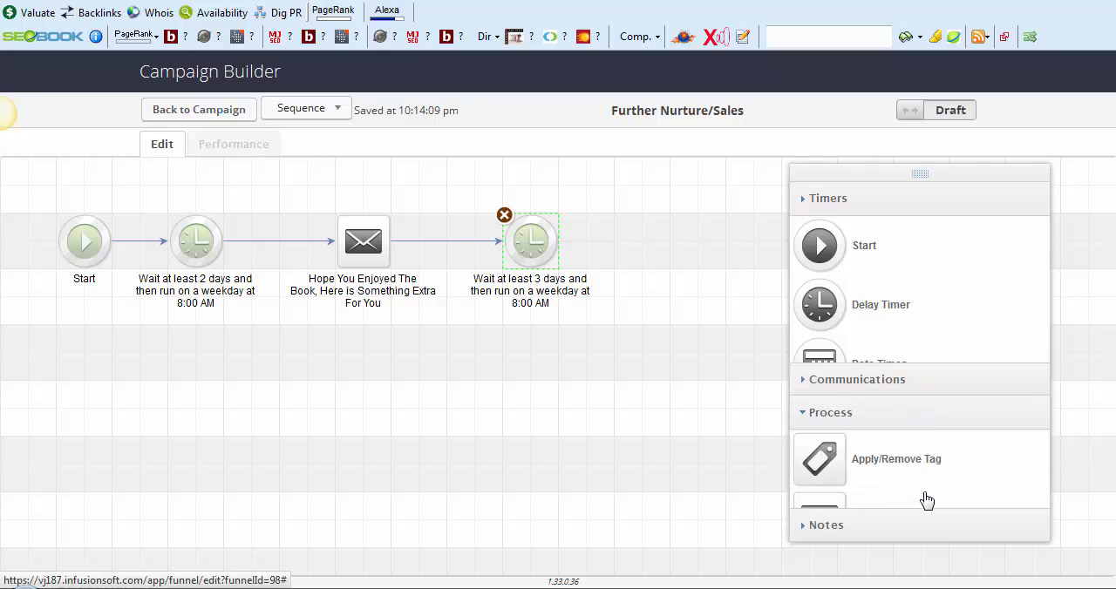
scroll(909, 393, down, 1)
scroll(909, 393, up, 1)
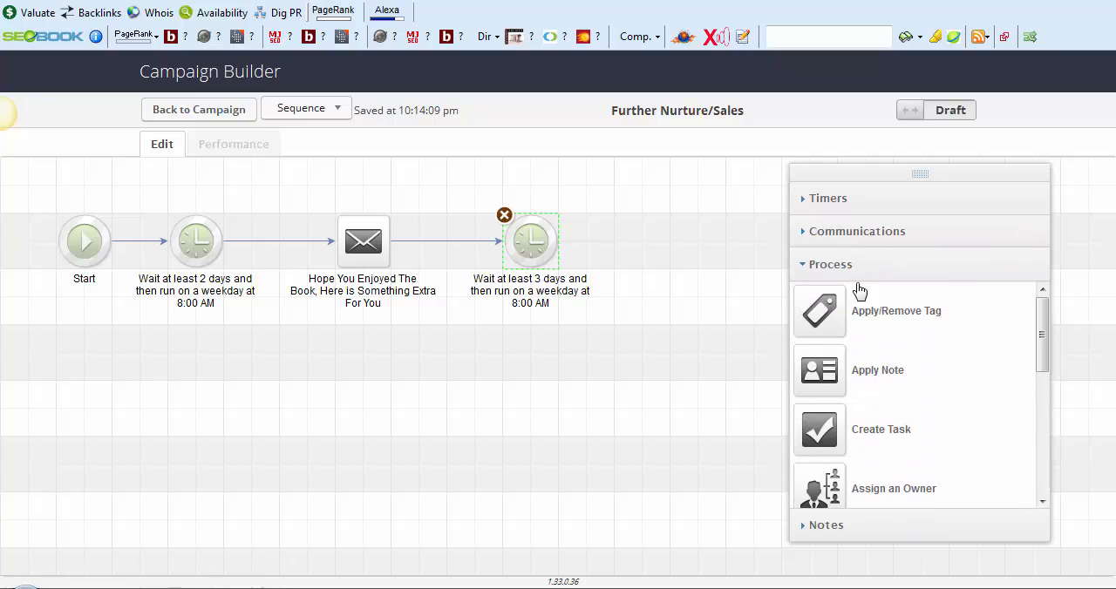
click(857, 236)
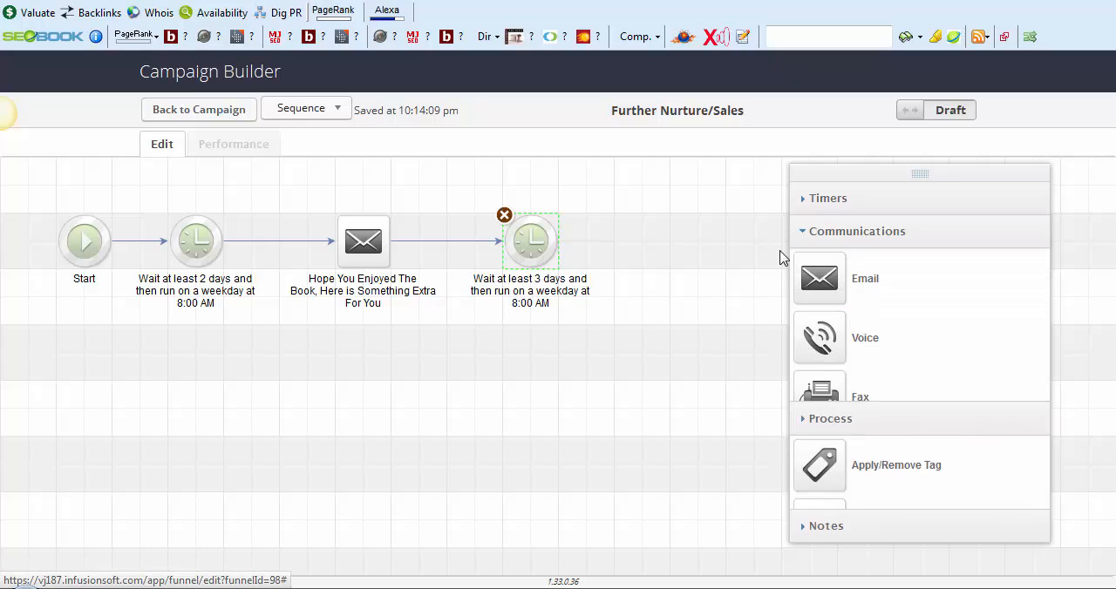
drag(830, 287, 641, 245)
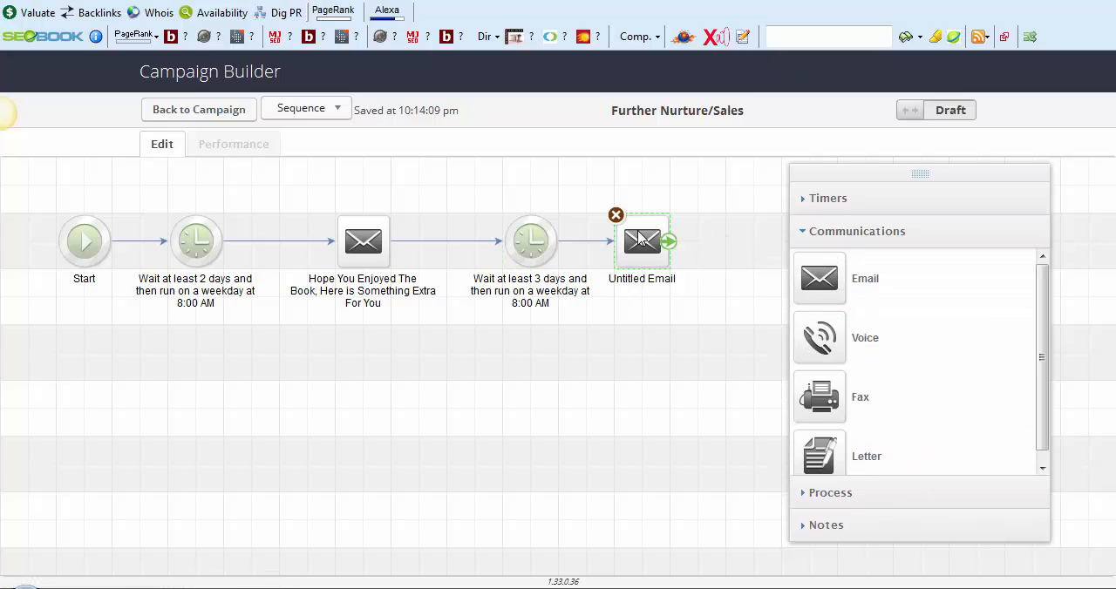
click(640, 281)
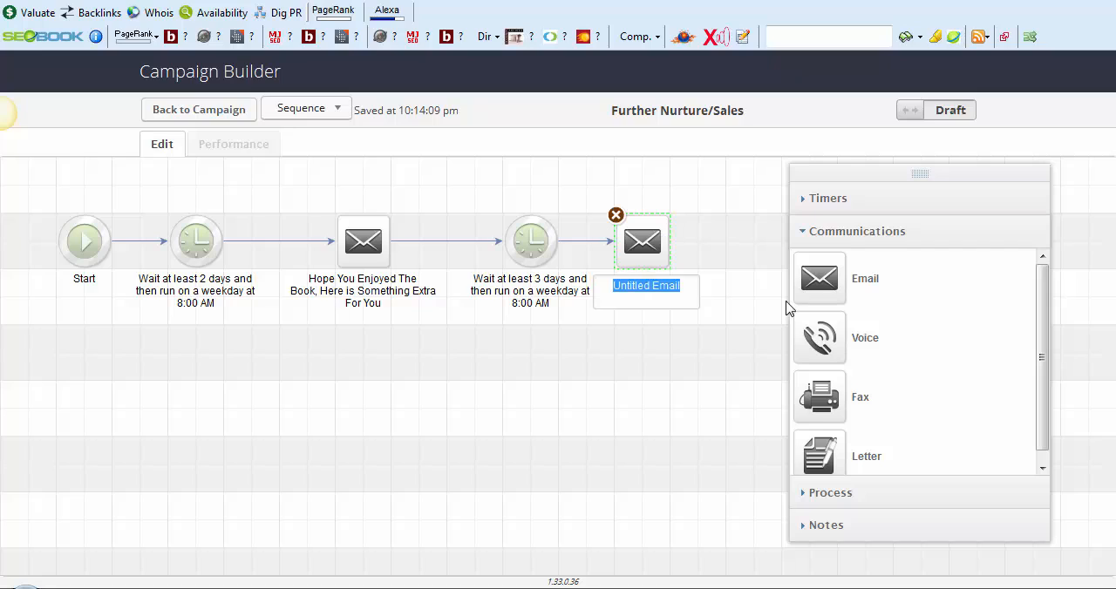
text(Further N)
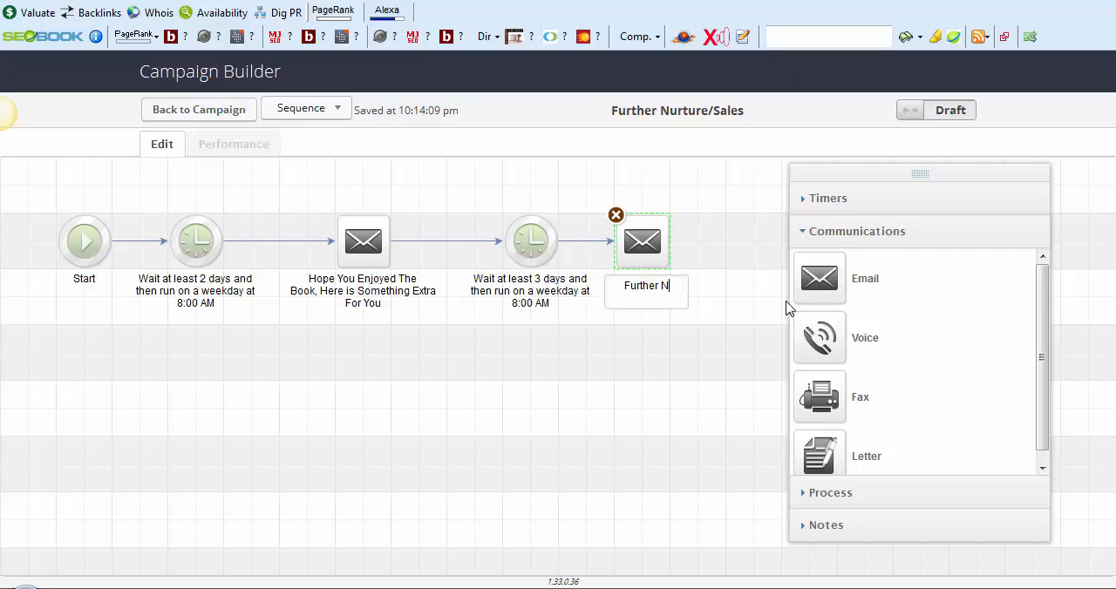
text(urture)
click(710, 404)
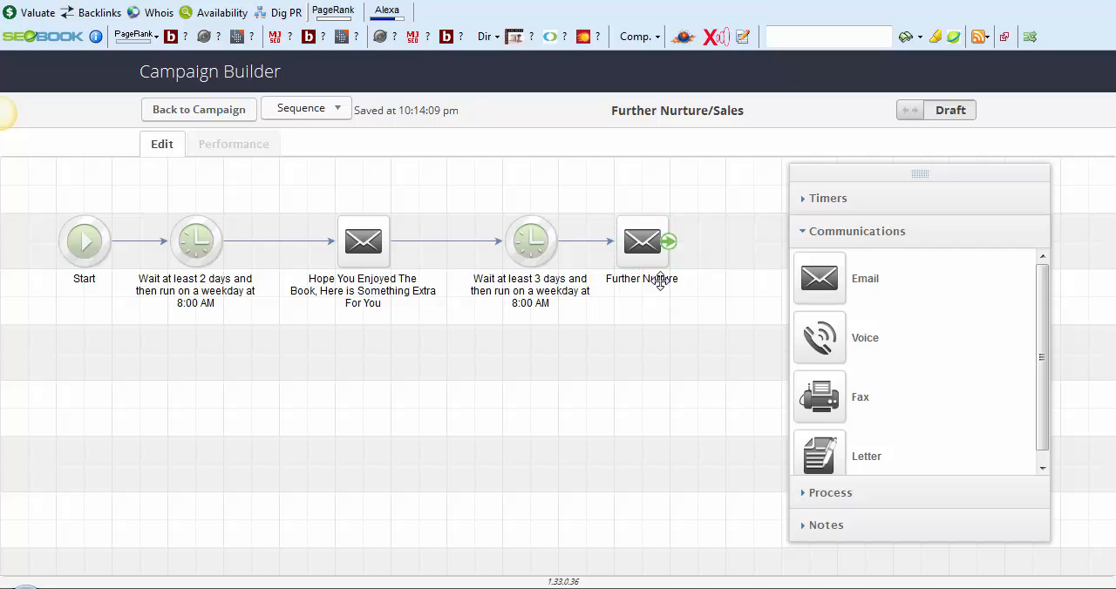
Place another delay timer beyond the Further Nurture email, waiting at least 3 days and running on a weekday at 8:00 AM
click(863, 202)
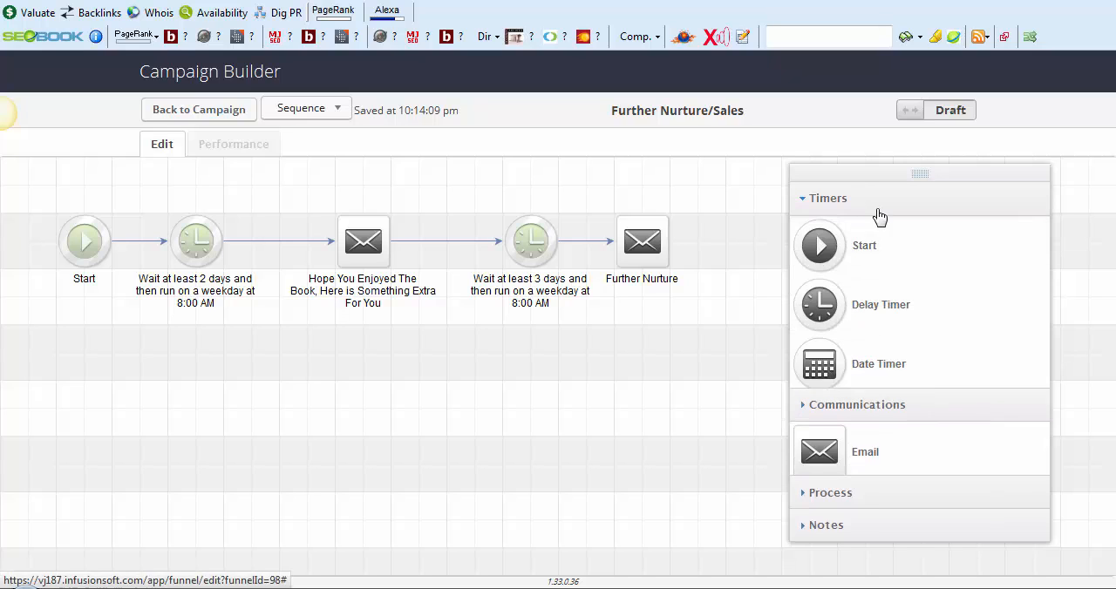
drag(916, 175, 171, 132)
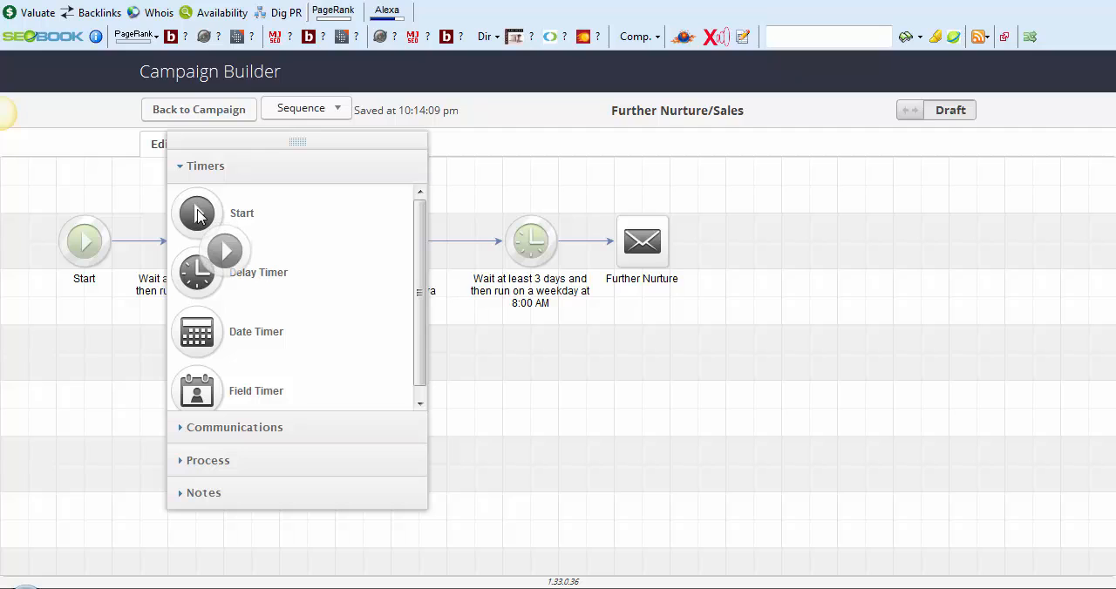
drag(207, 268, 755, 243)
double_click(506, 249)
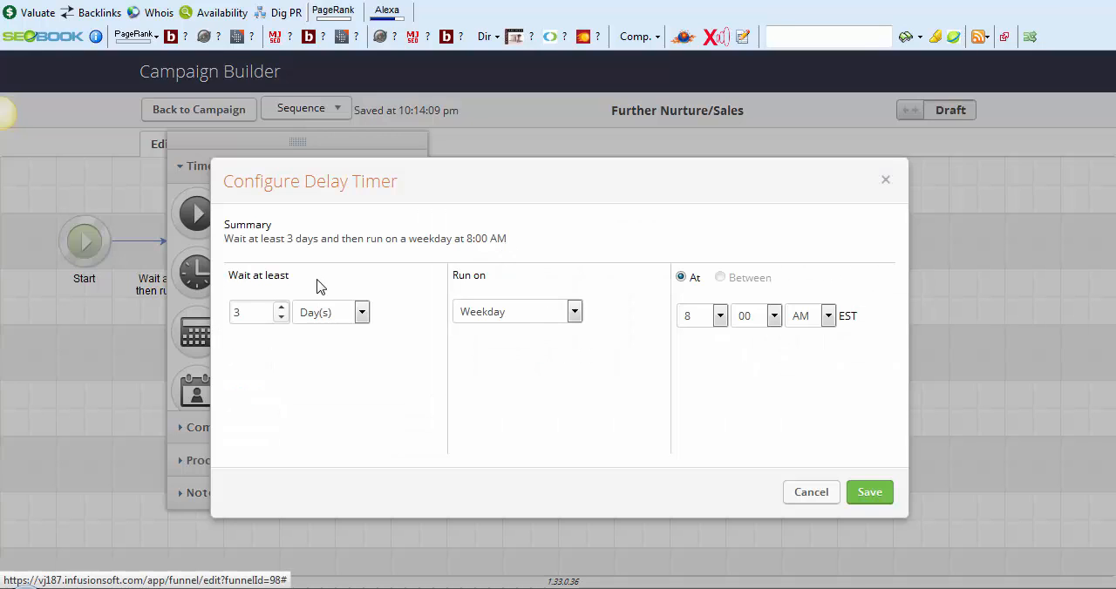
click(863, 495)
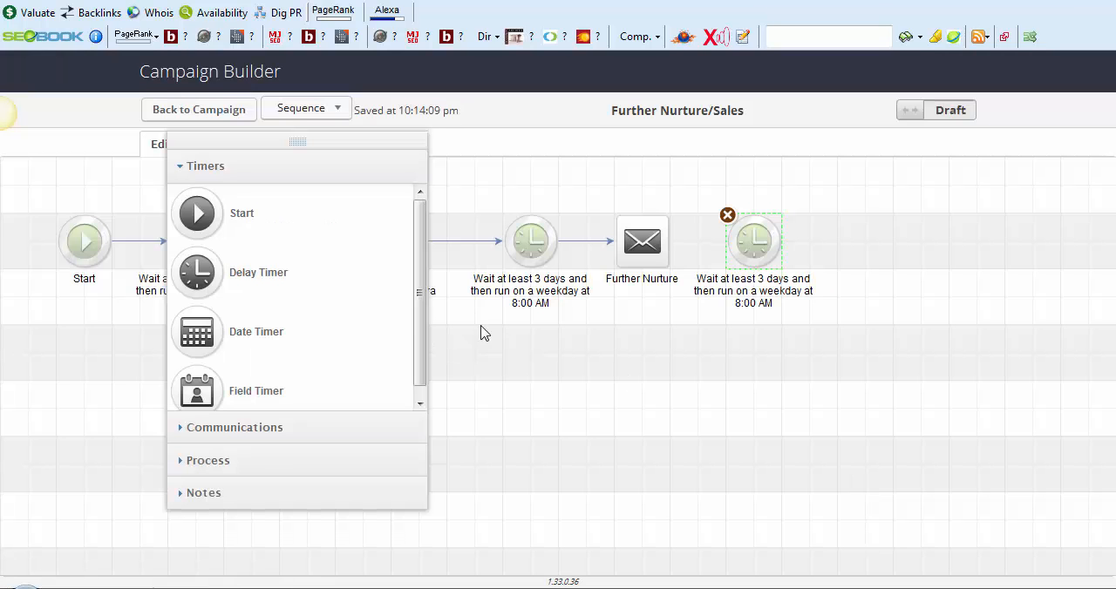
Add an email named "Sales Email" at the sequence's end and link the Further Nurture email, the last delay timer and the Sales Email
click(228, 436)
drag(207, 247, 861, 245)
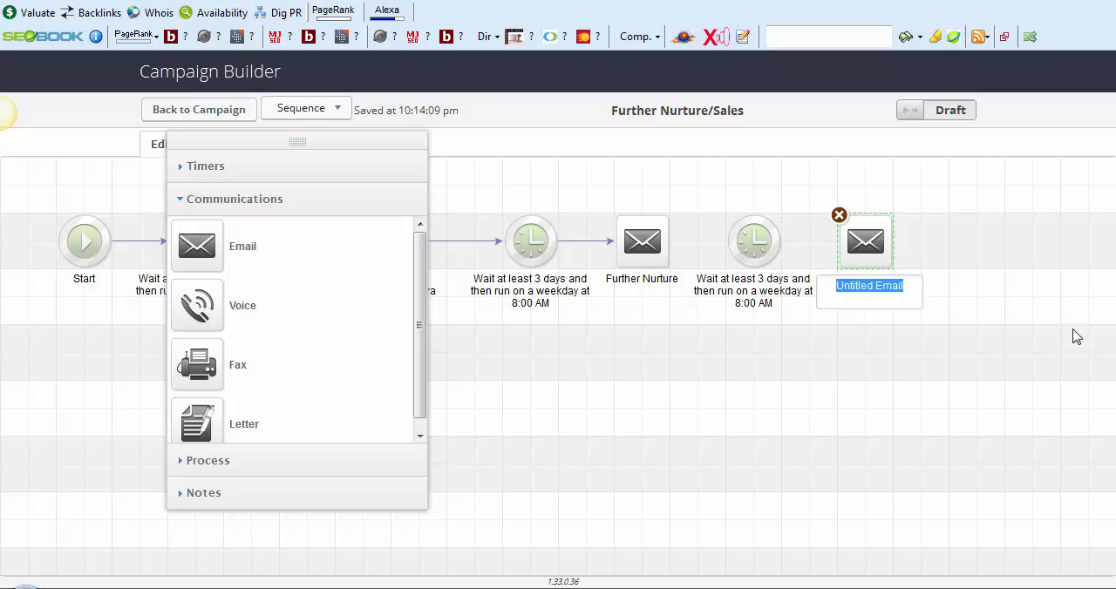
text(Sales Email)
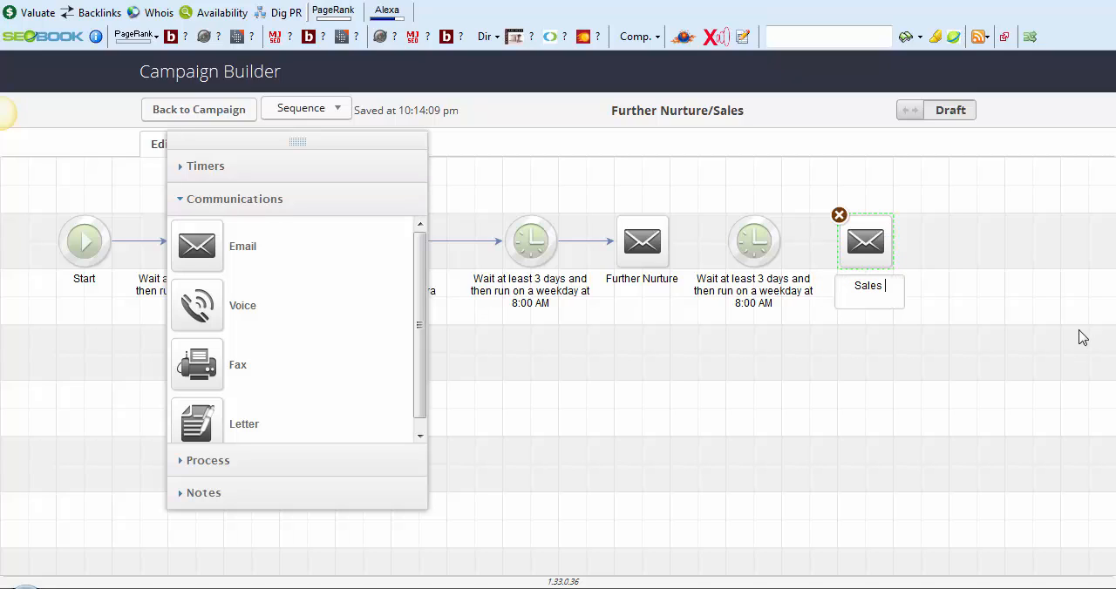
click(928, 420)
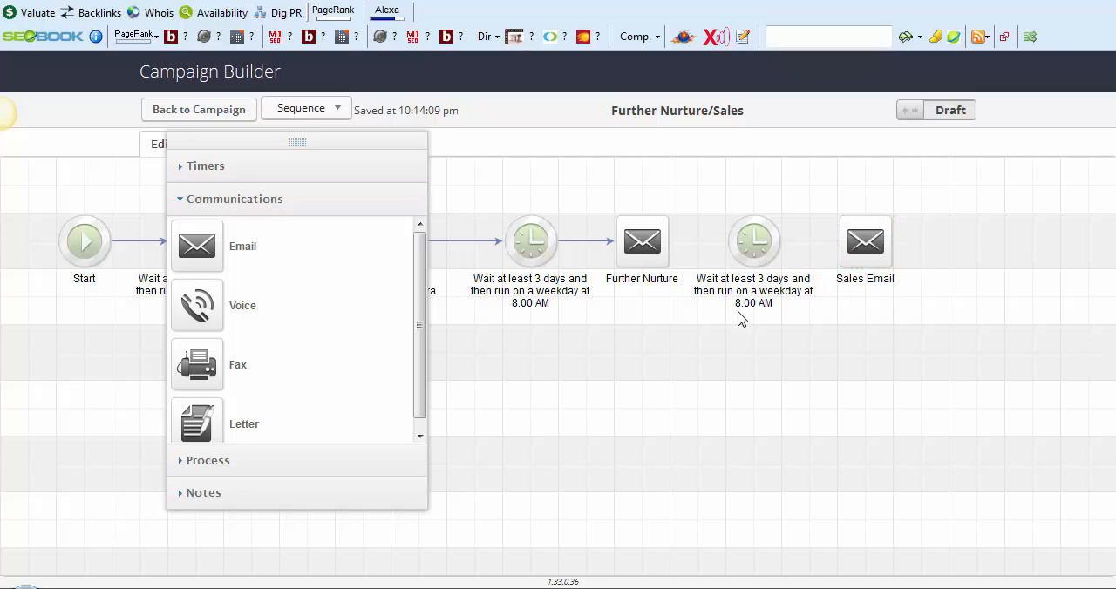
mouse_move(678, 258)
drag(730, 243, 872, 231)
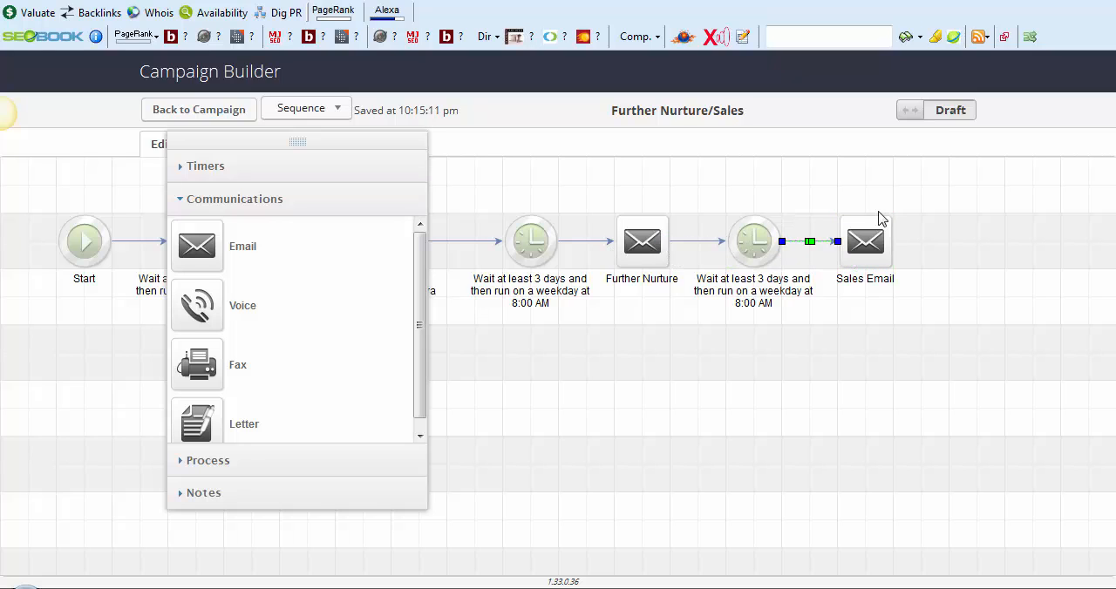
Mark the Further Nurture/Sales sequence as Ready and delete the stray Start element overlapping the first delay timer
click(938, 112)
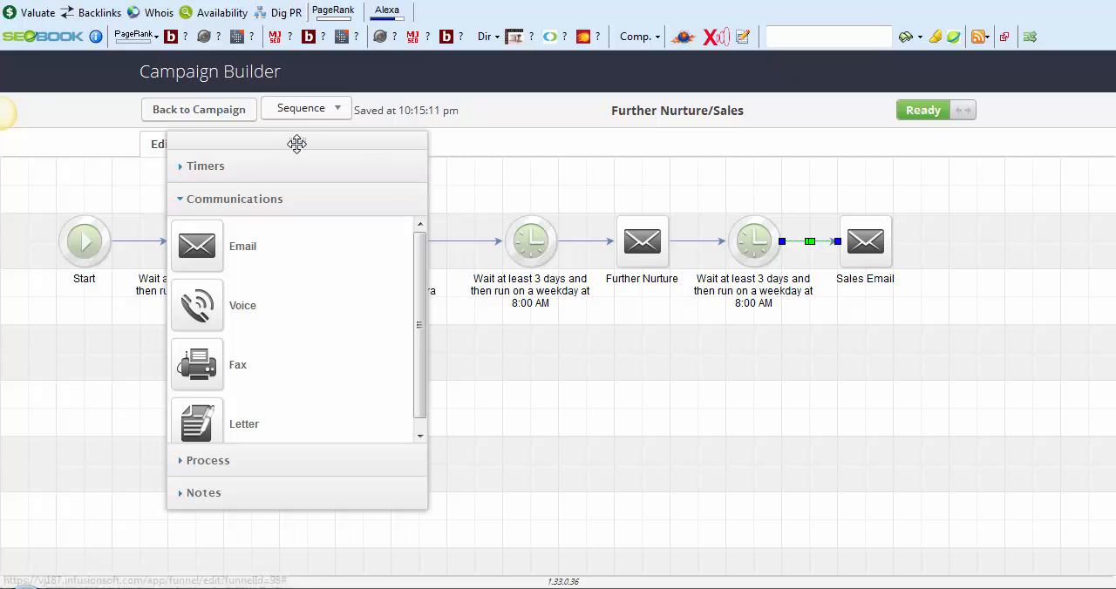
drag(297, 142, 1096, 167)
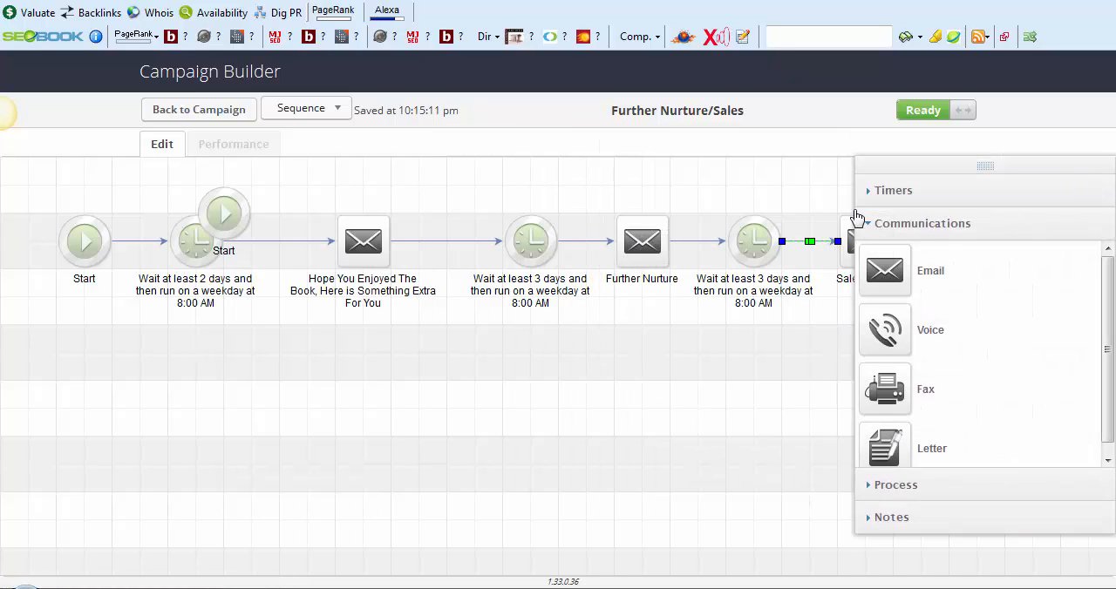
click(228, 221)
click(198, 189)
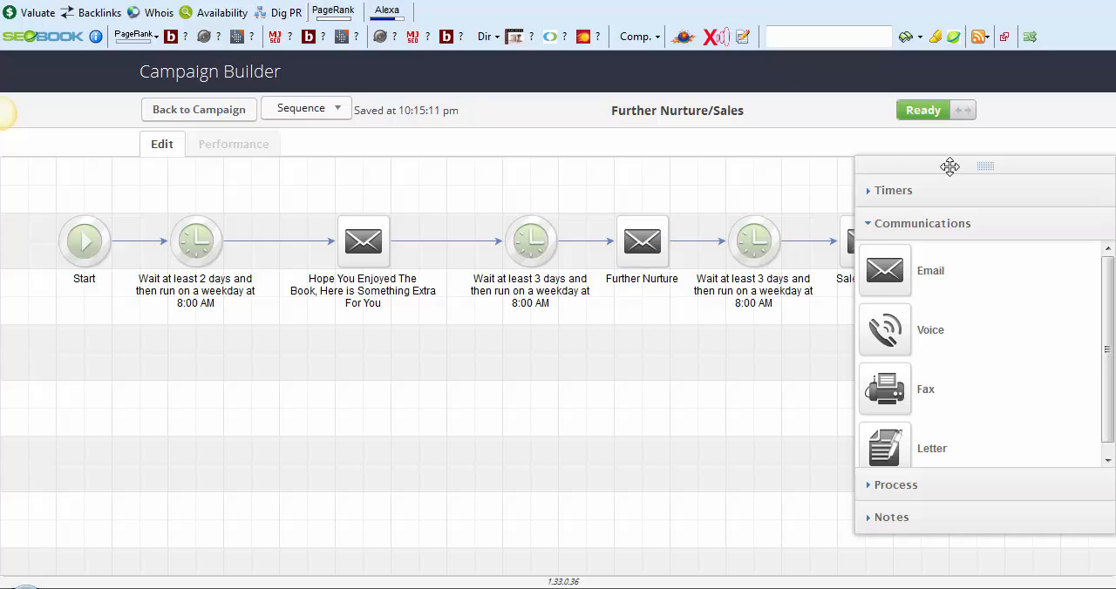
drag(949, 166, 950, 220)
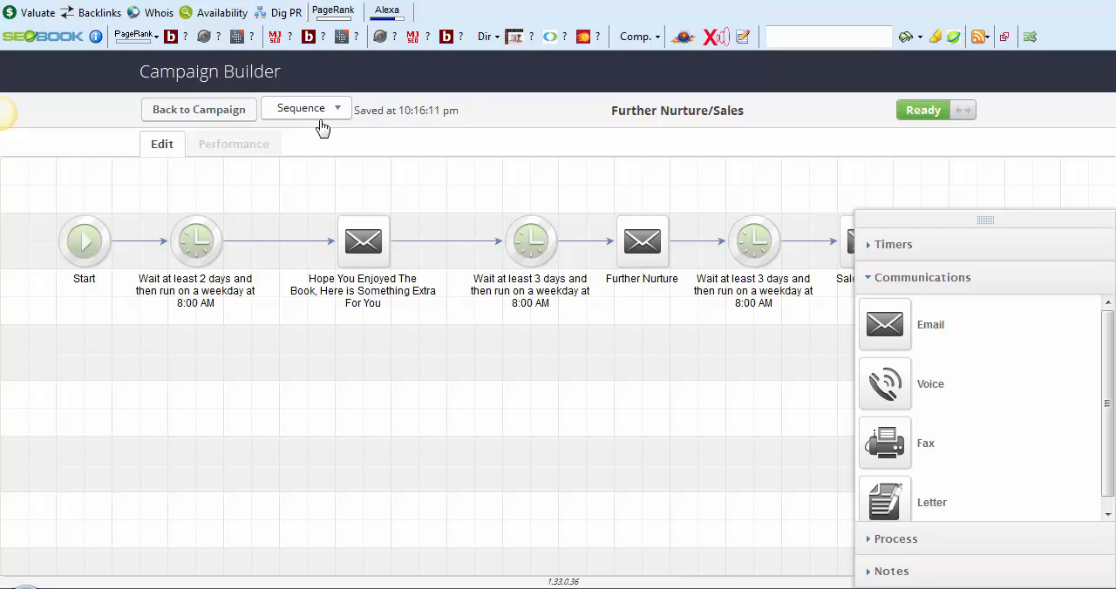
Return to the August Ebook campaign and add a Purchase online goal above and beyond the Further Nurture/Sales sequence, connected from that sequence
click(199, 111)
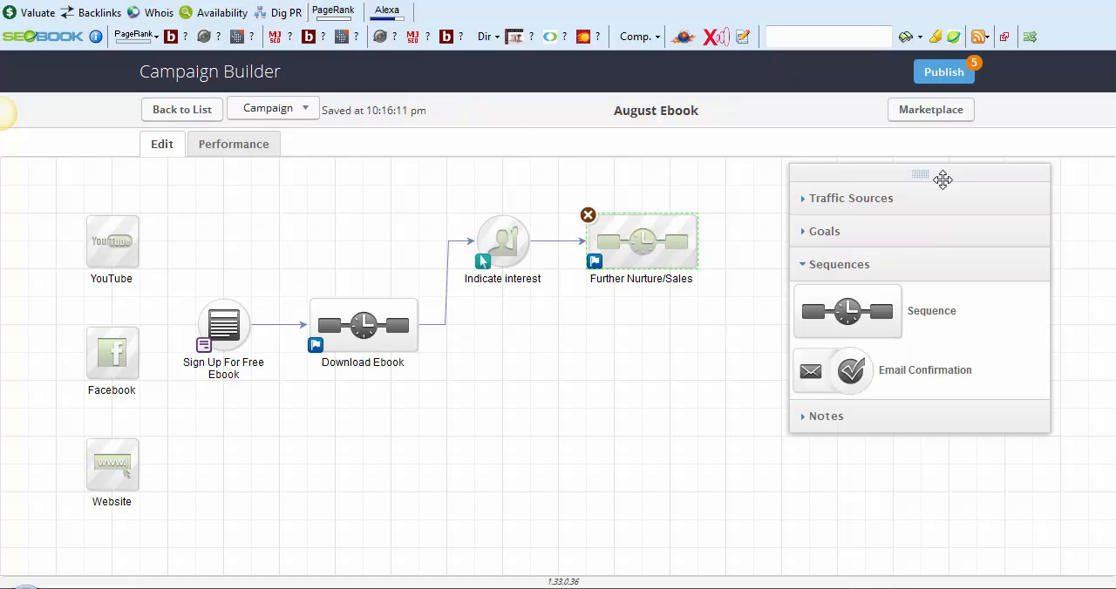
drag(941, 179, 378, 183)
click(337, 239)
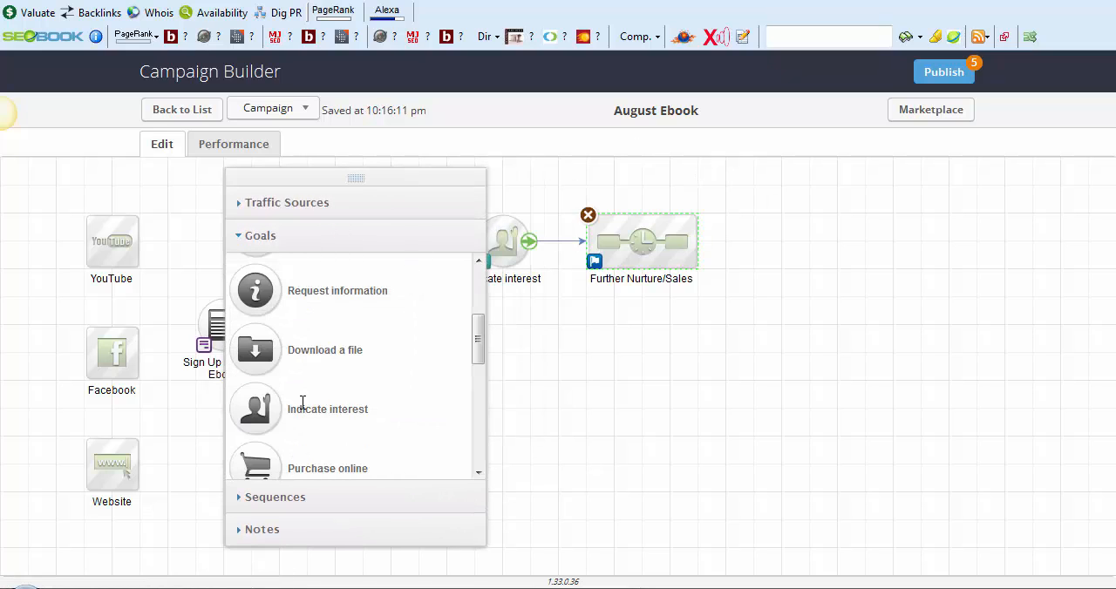
scroll(299, 408, down, 1)
drag(259, 438, 719, 358)
drag(738, 233, 751, 153)
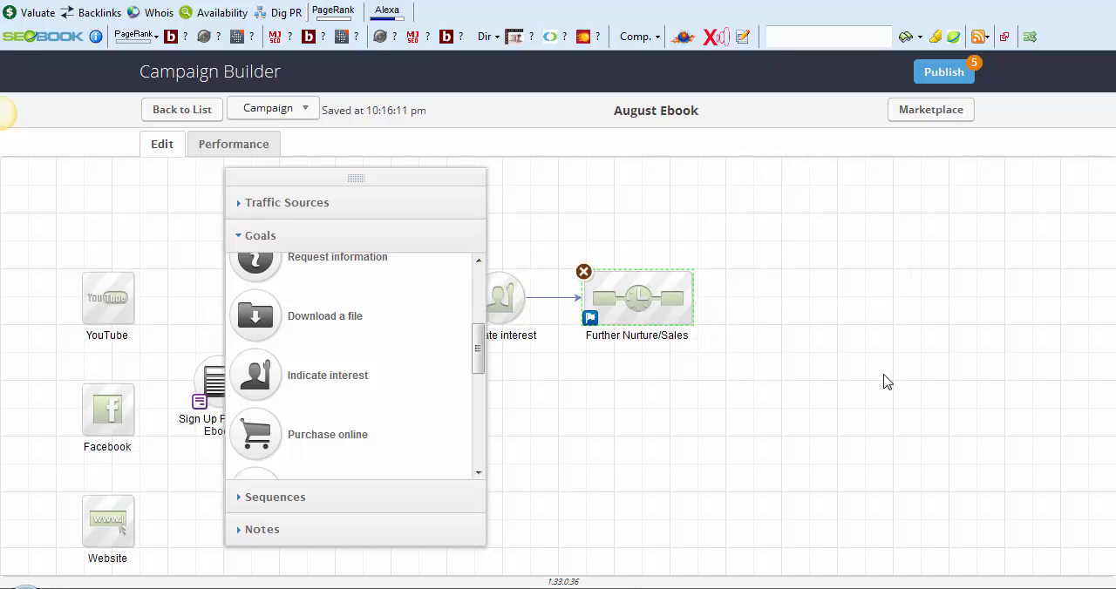
drag(251, 436, 765, 234)
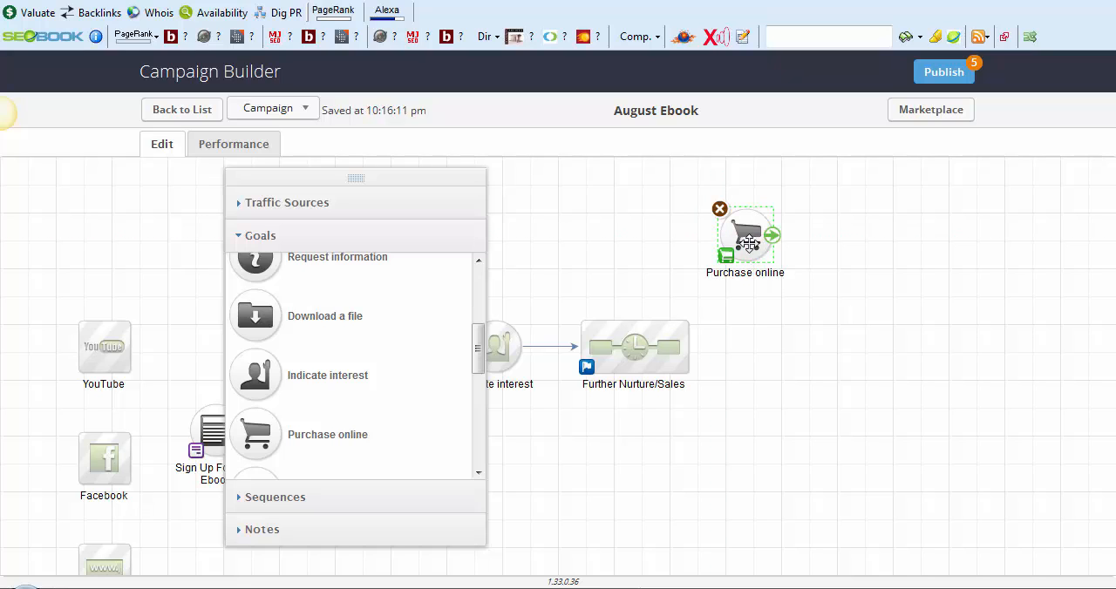
drag(687, 347, 748, 237)
click(750, 241)
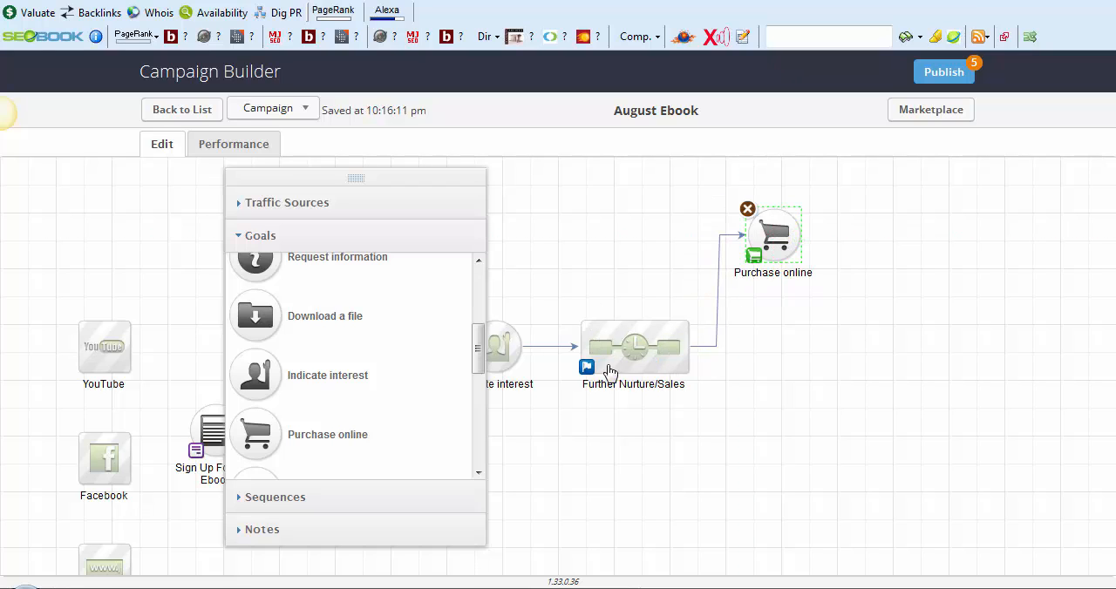
Configure the Purchase online goal to trigger on a specific product purchase of the Tank Top
double_click(775, 236)
click(434, 296)
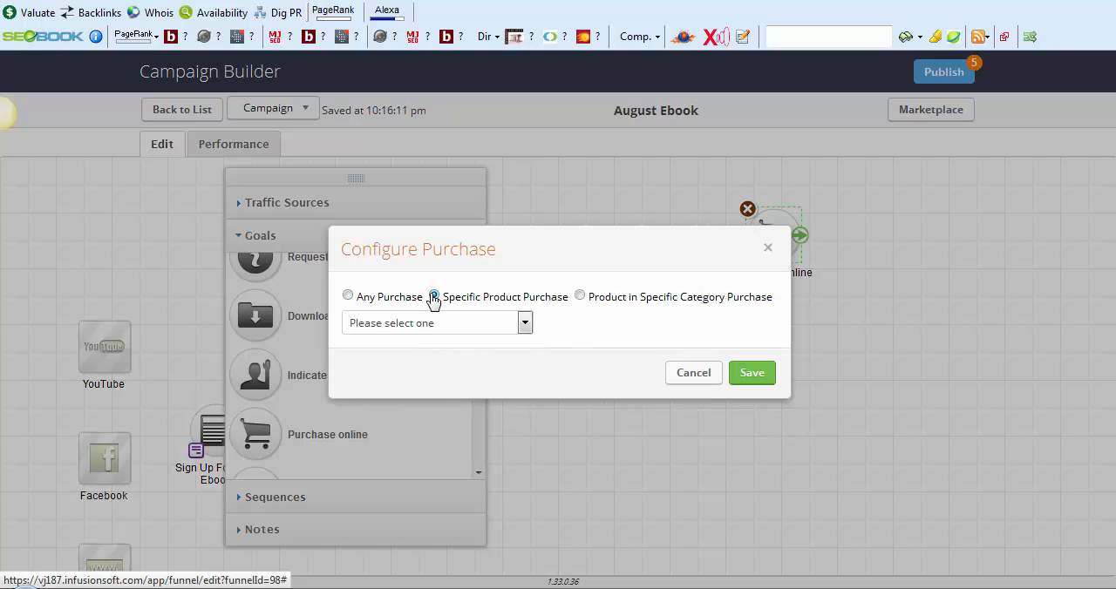
click(488, 321)
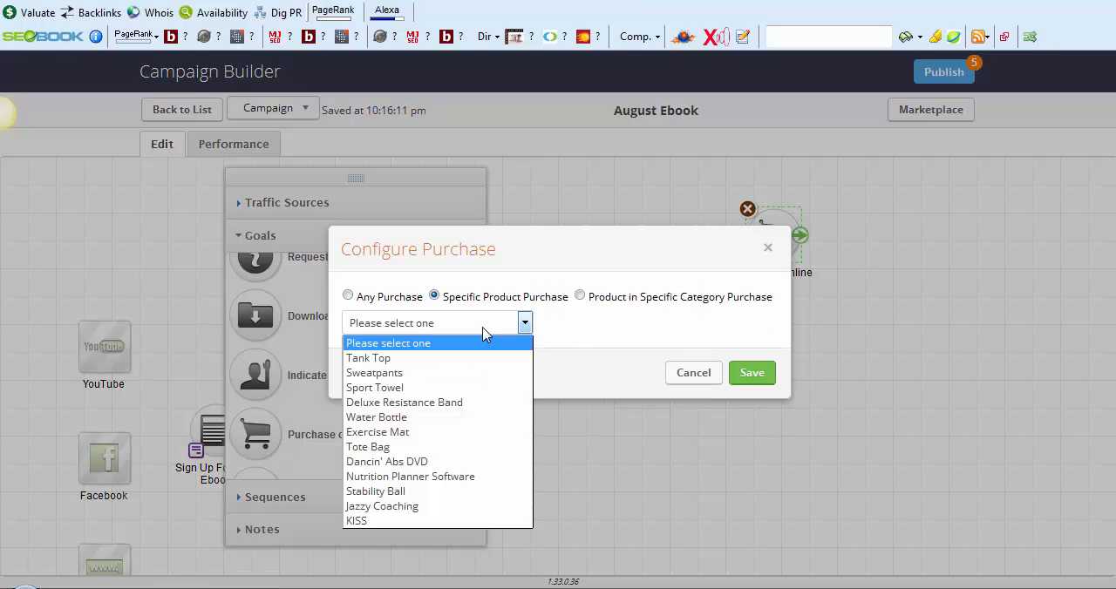
click(409, 360)
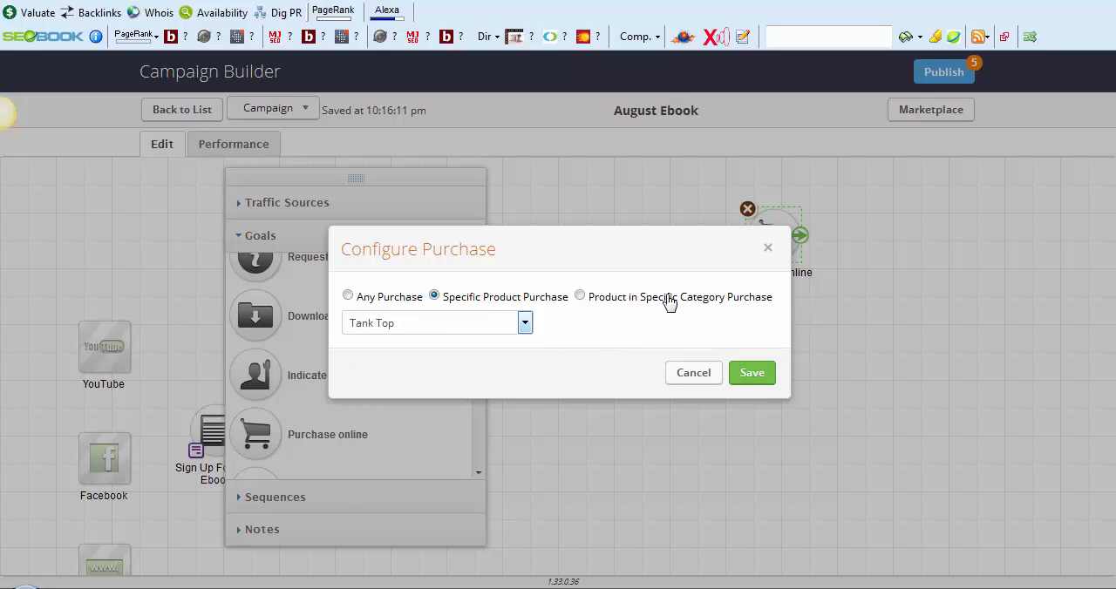
click(754, 375)
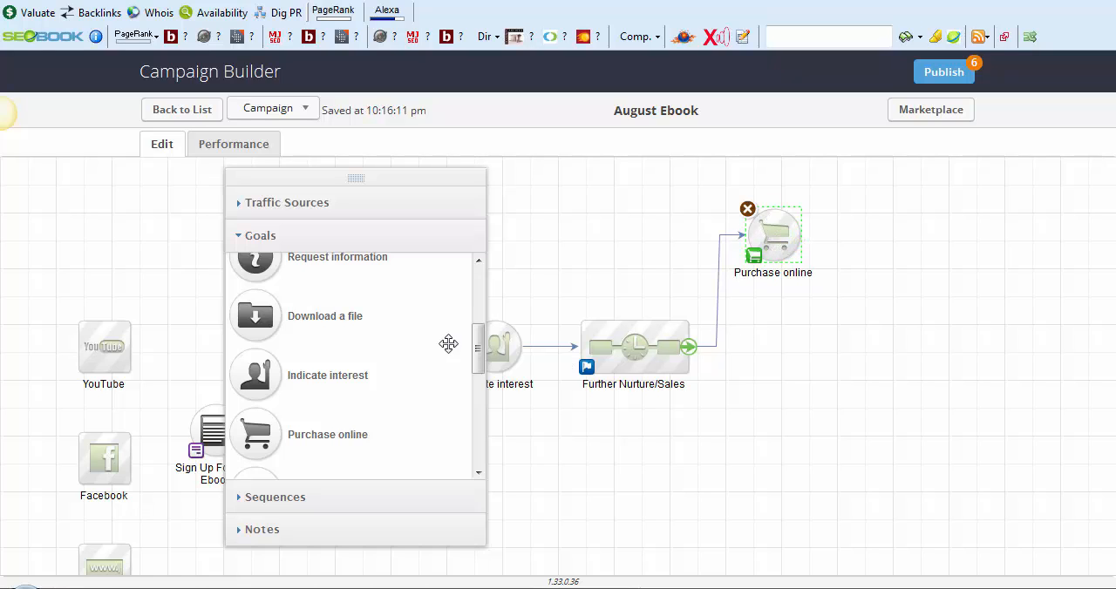
Add a sequence named "Further Nurture" beyond the Further Nurture/Sales sequence and connect it from that sequence
click(317, 497)
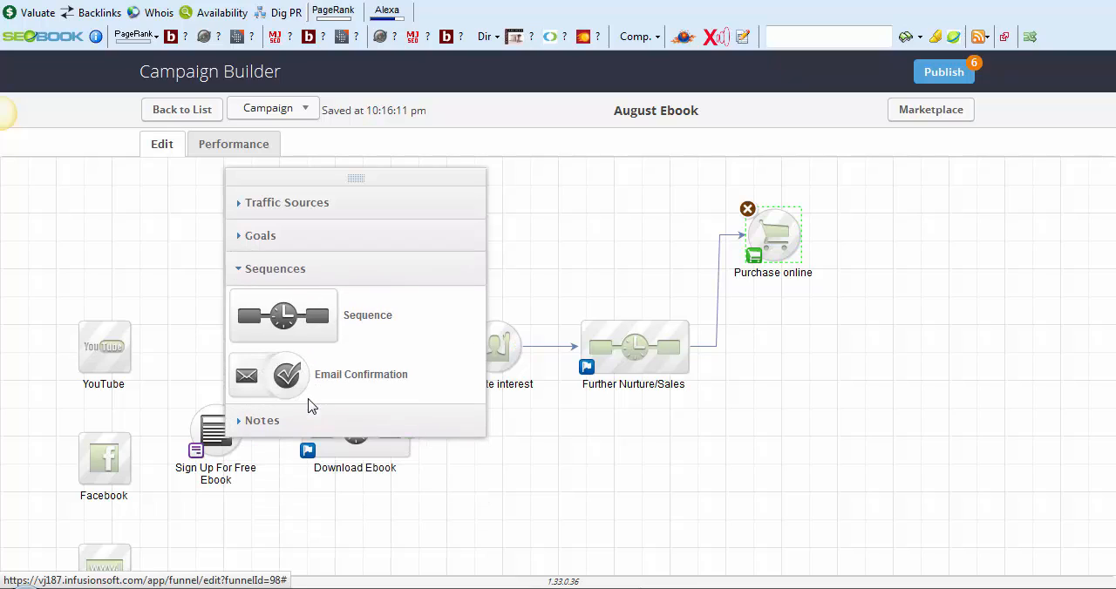
drag(281, 335, 806, 362)
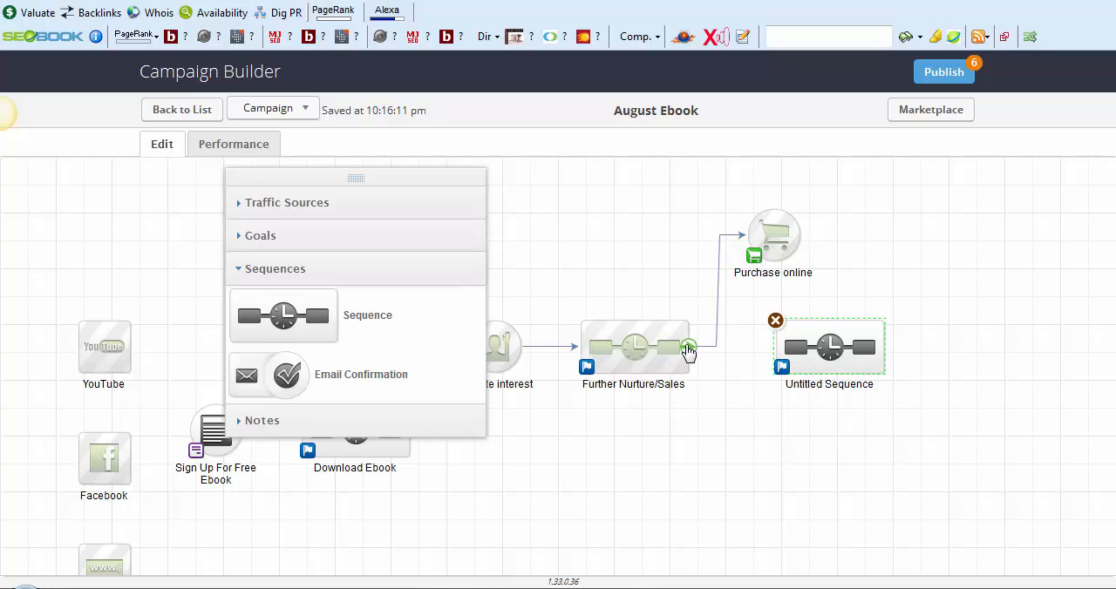
drag(689, 348, 844, 379)
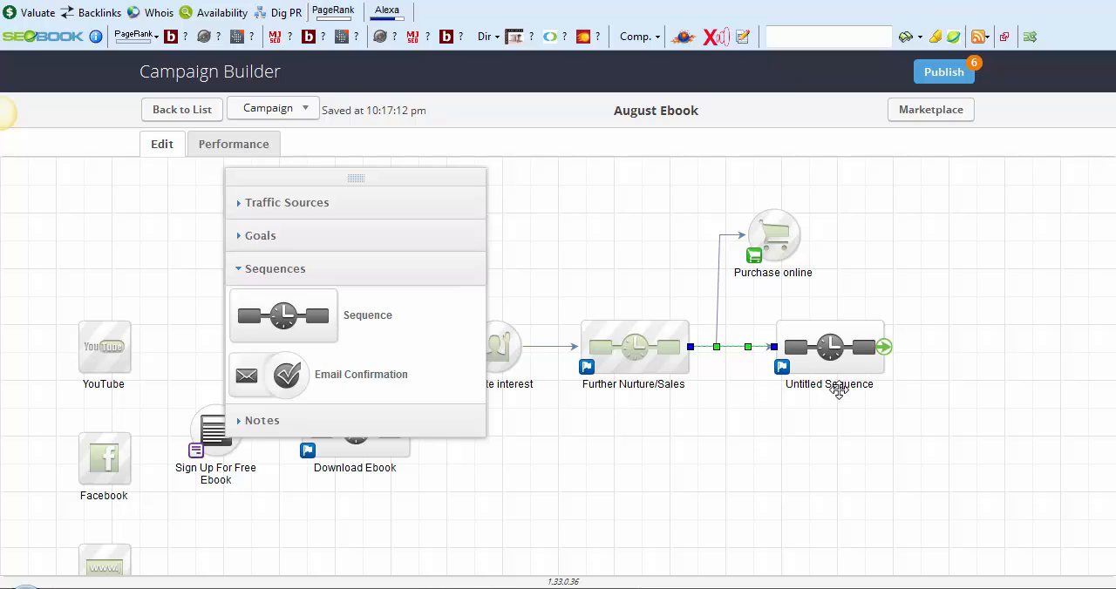
double_click(839, 392)
text(F)
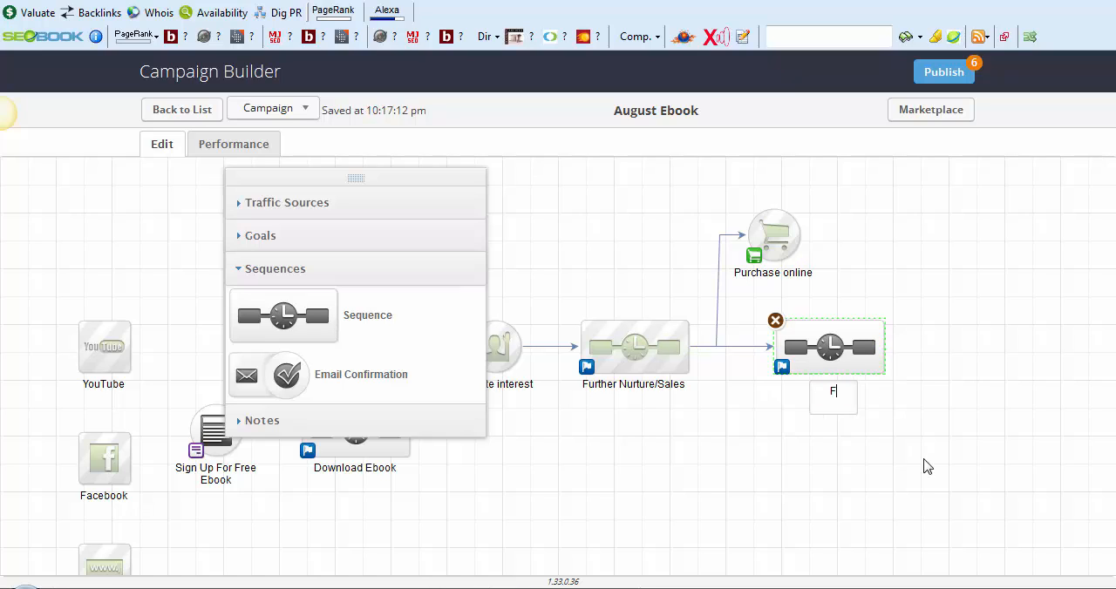
text(urther Nurture)
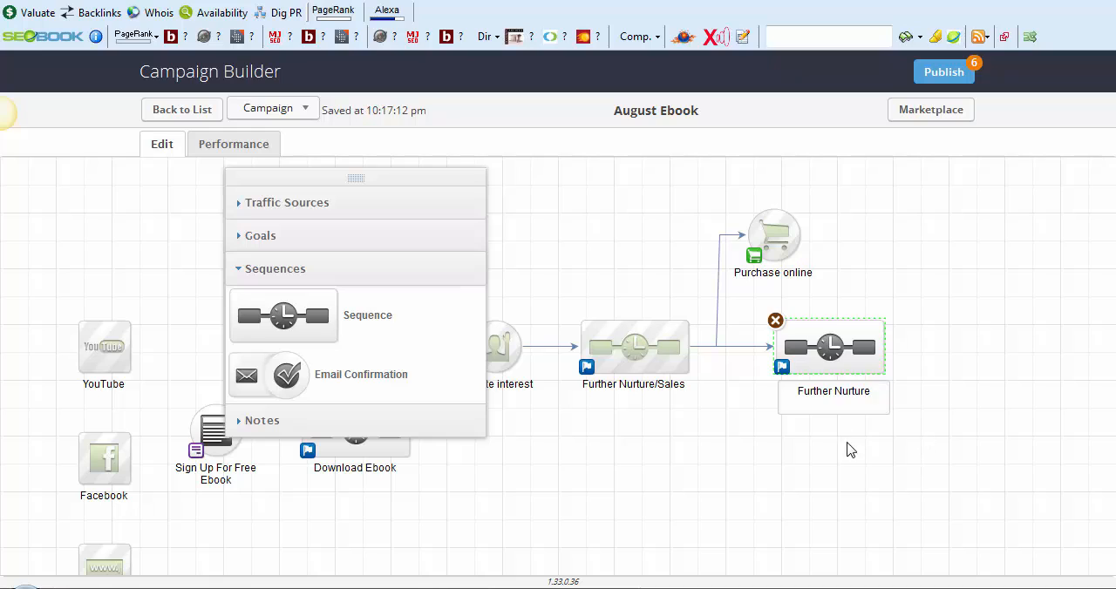
click(781, 385)
Add a sequence named "Wow Series" beyond the Purchase online goal and connect it from that goal
mouse_move(771, 238)
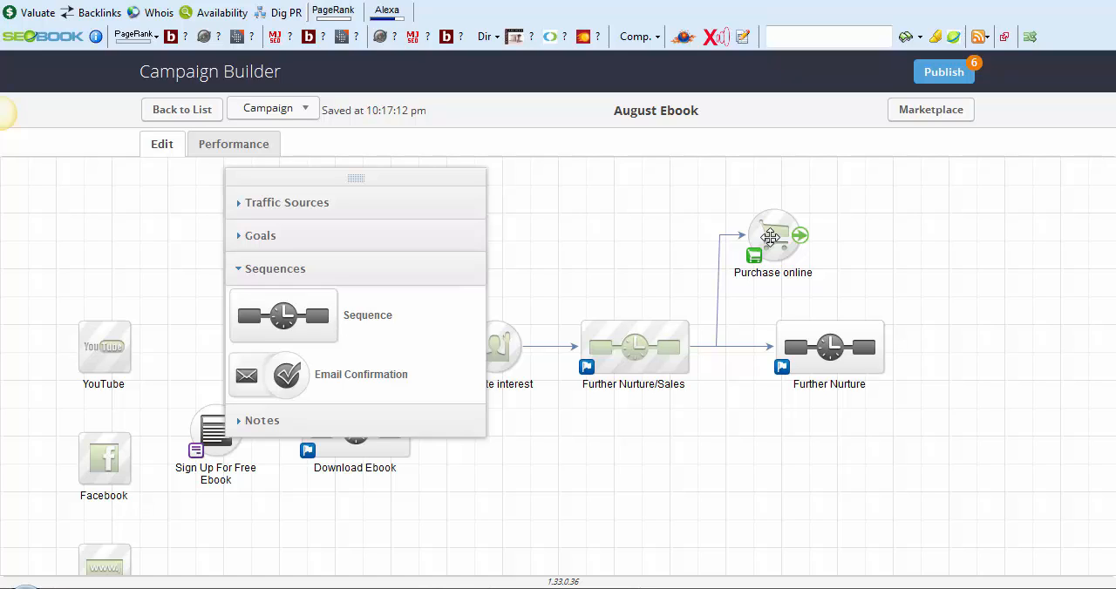
drag(305, 316, 931, 237)
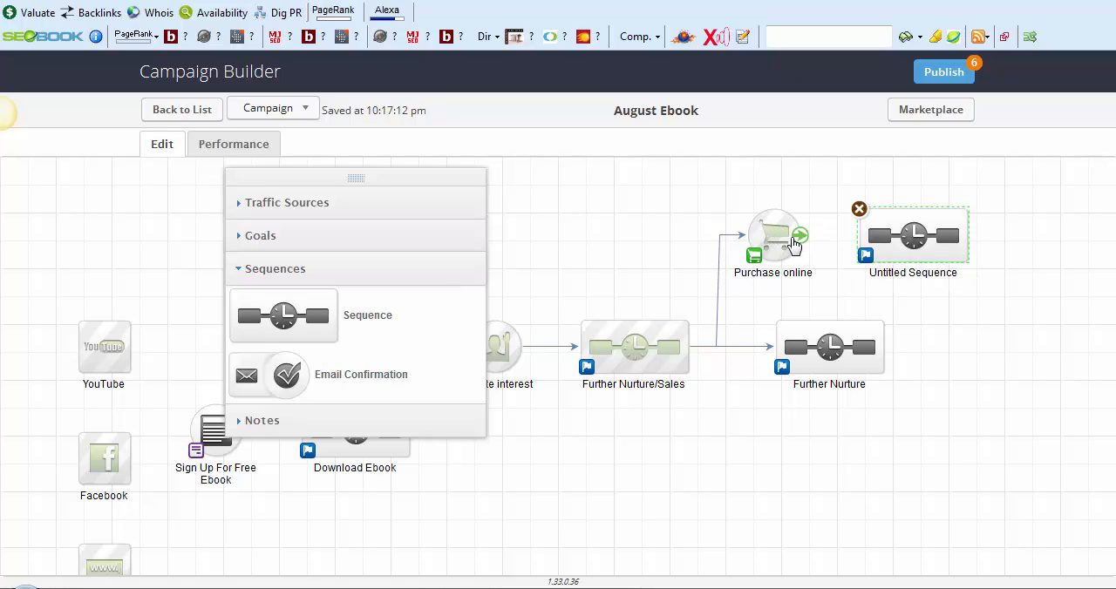
drag(798, 244, 915, 237)
click(897, 274)
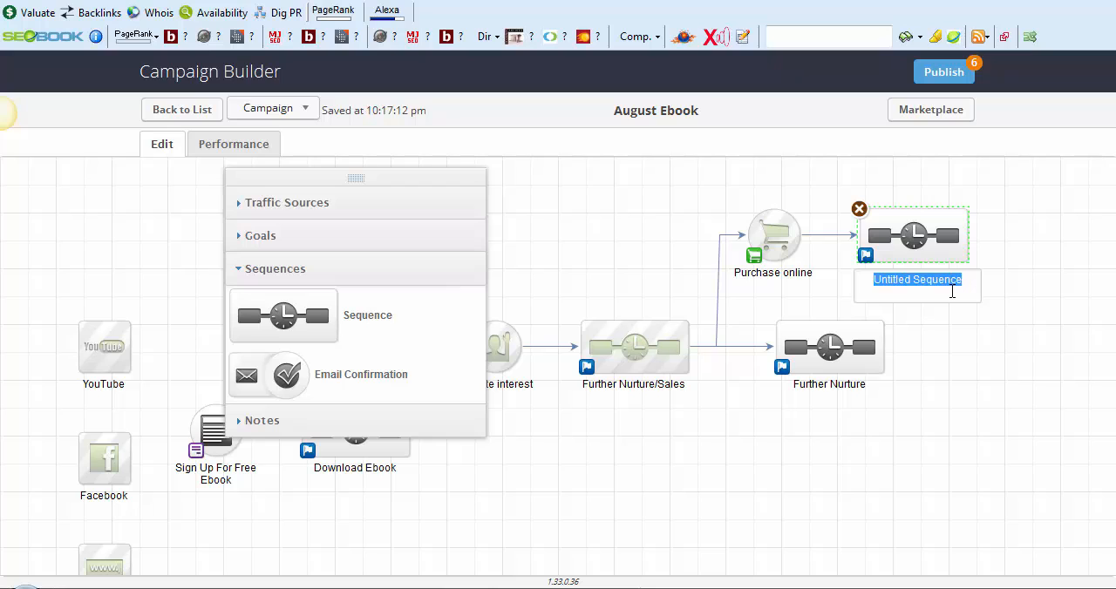
text(Wow Series)
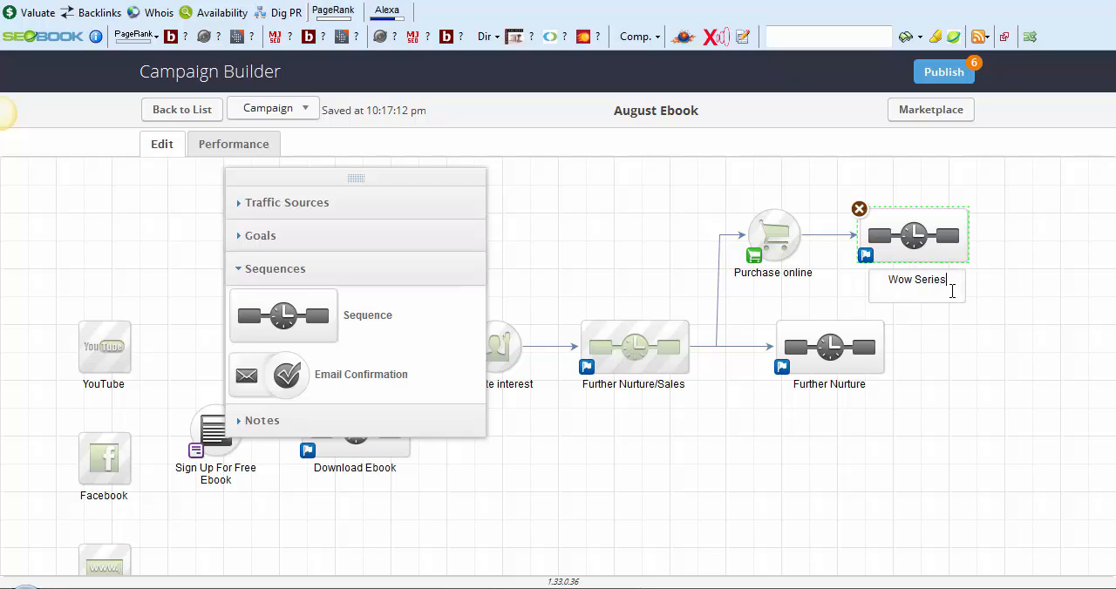
click(1002, 355)
Open the Wow Series sequence and add an email named "Thank you" directly after Start
double_click(915, 234)
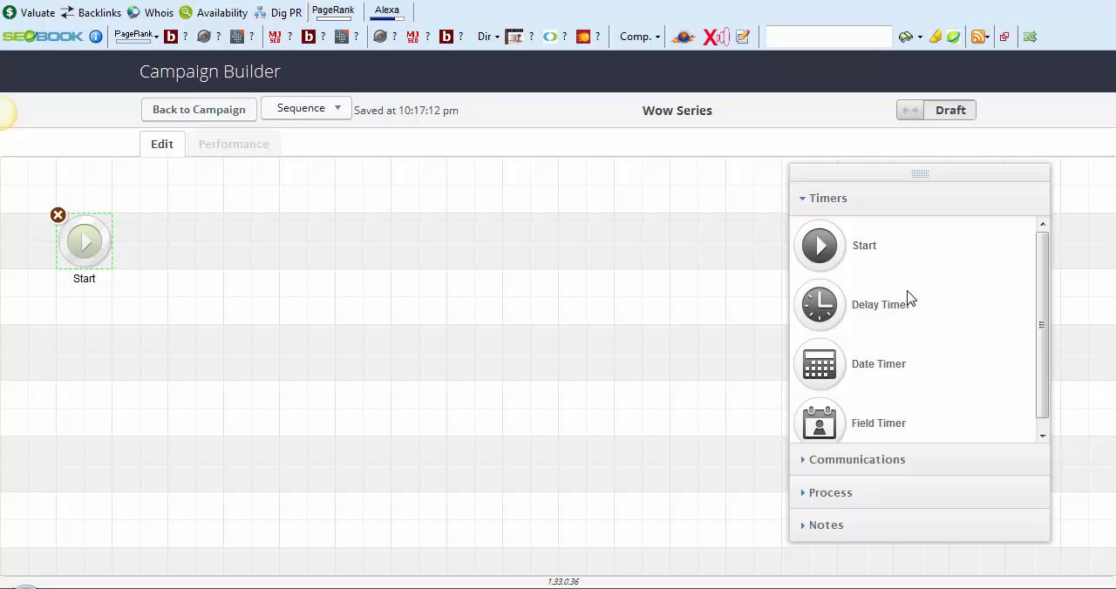
click(850, 460)
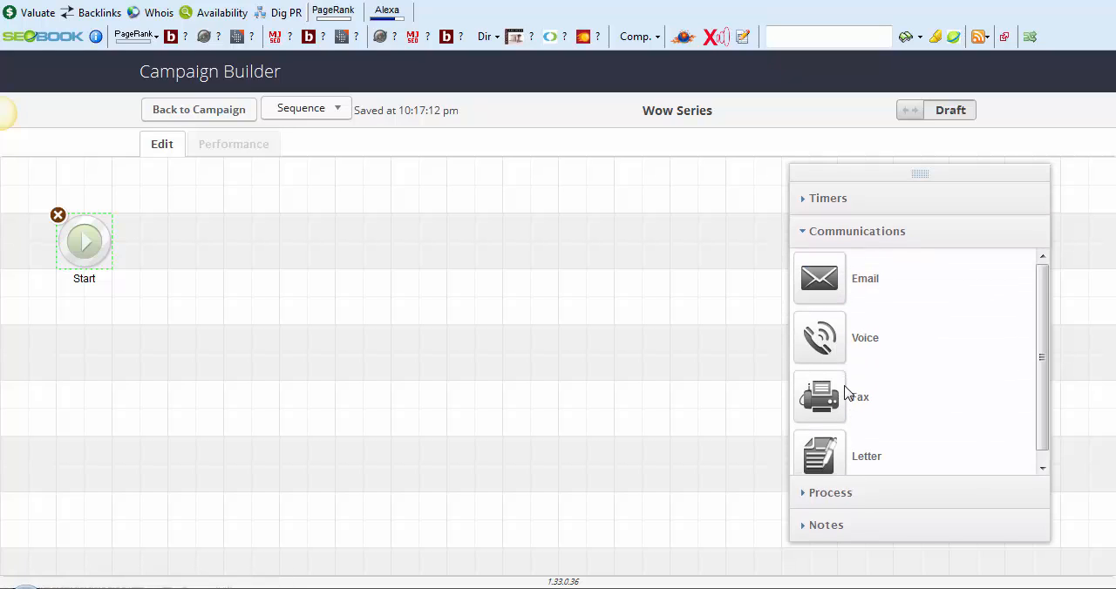
drag(823, 290, 178, 231)
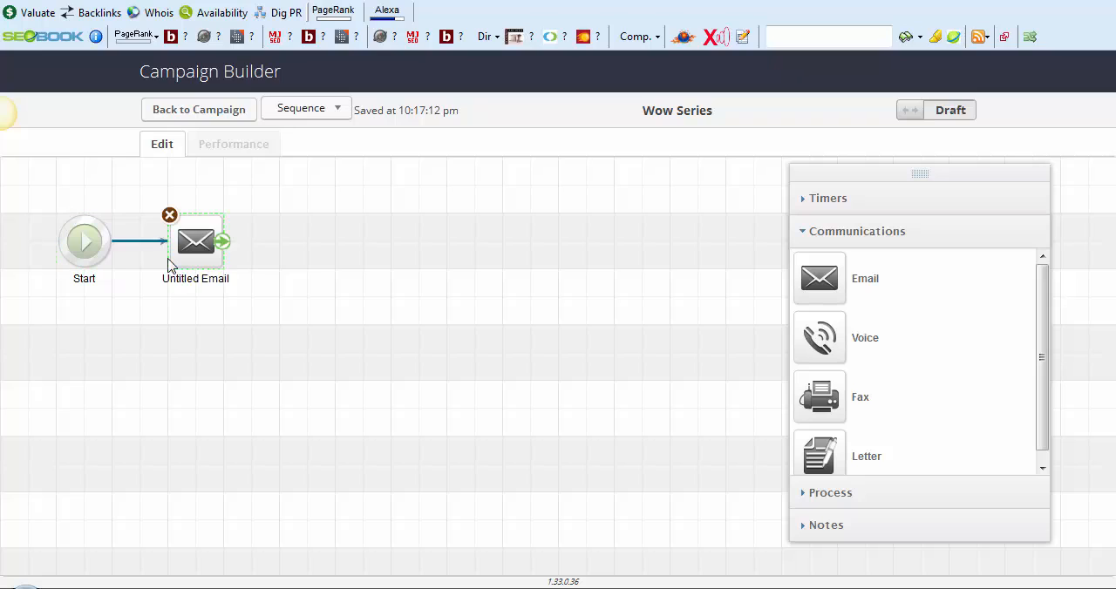
click(194, 285)
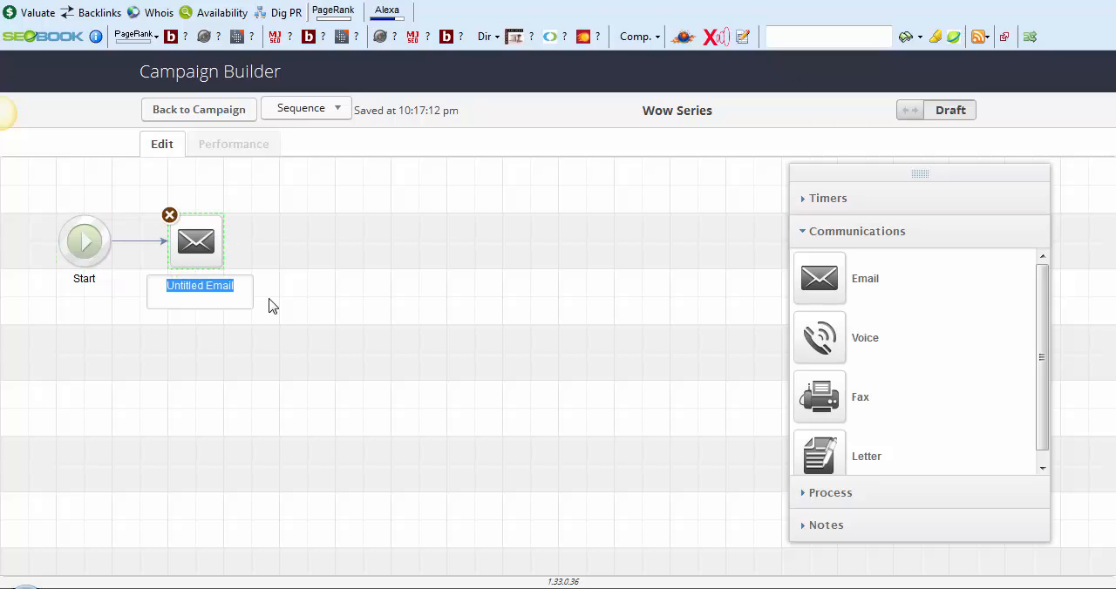
text(T)
key(BackSpace)
text(Than)
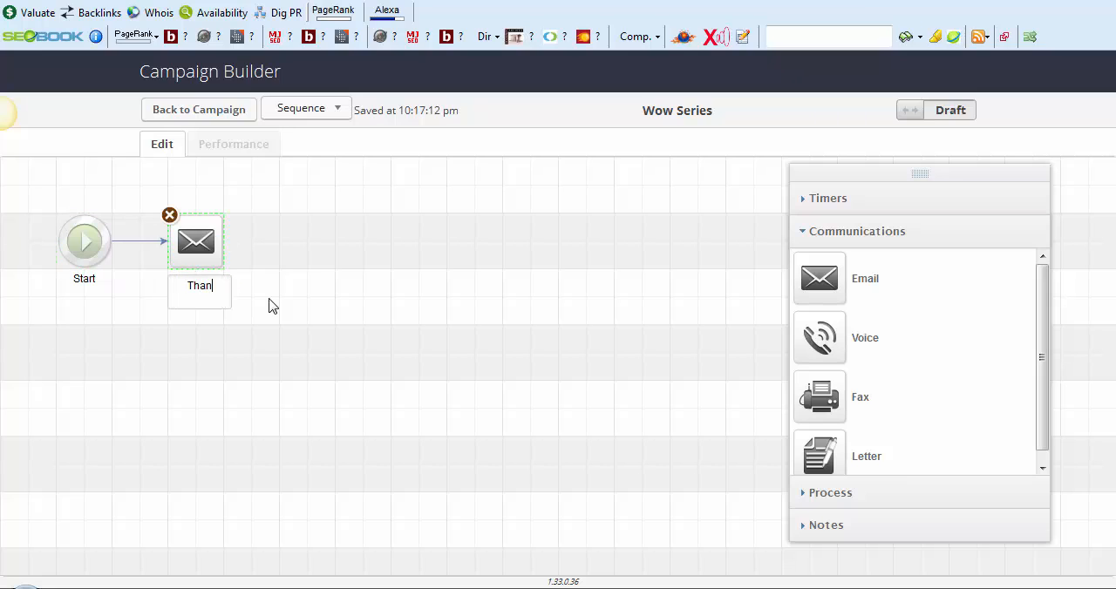
text(k YOU)
key(BackSpace)
key(BackSpace)
key(BackSpace)
text(you)
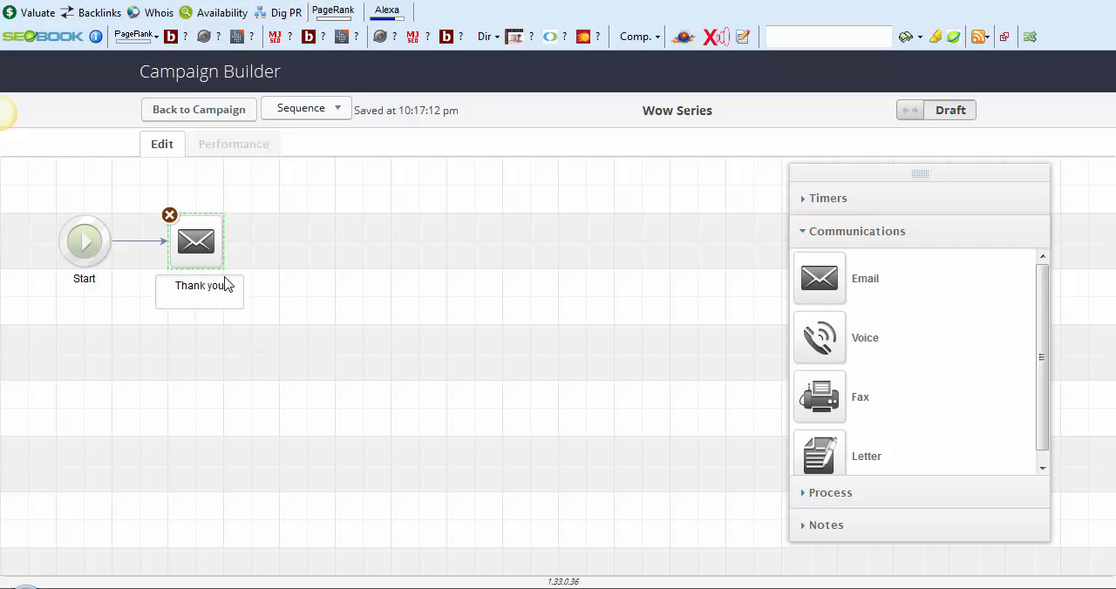
click(347, 229)
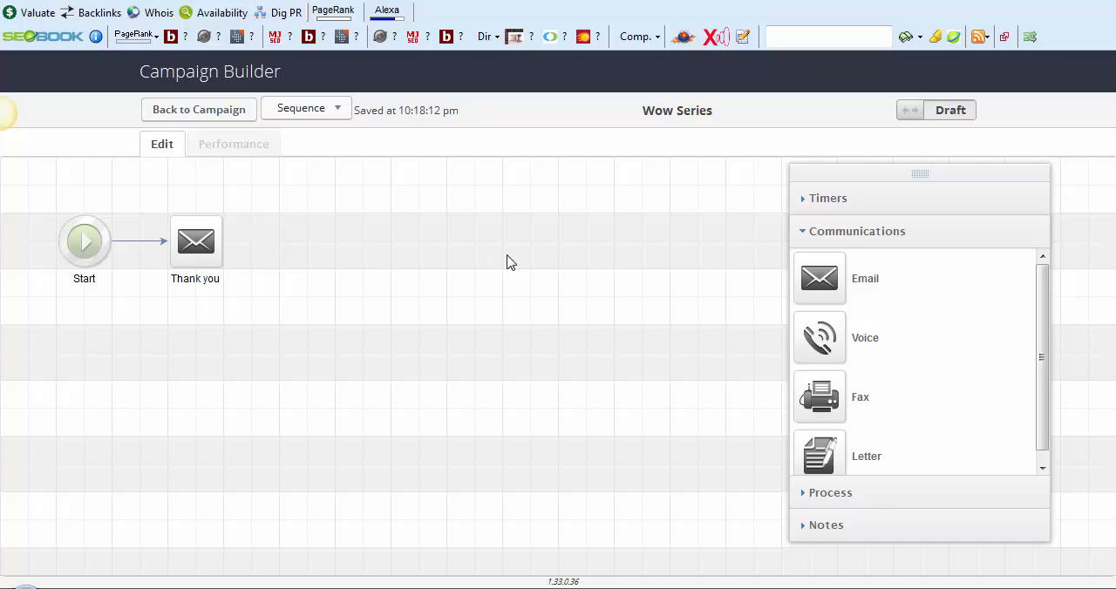
Add a delay timer after the Thank you email and set it to wait at least 4 days
click(870, 207)
drag(850, 297, 300, 232)
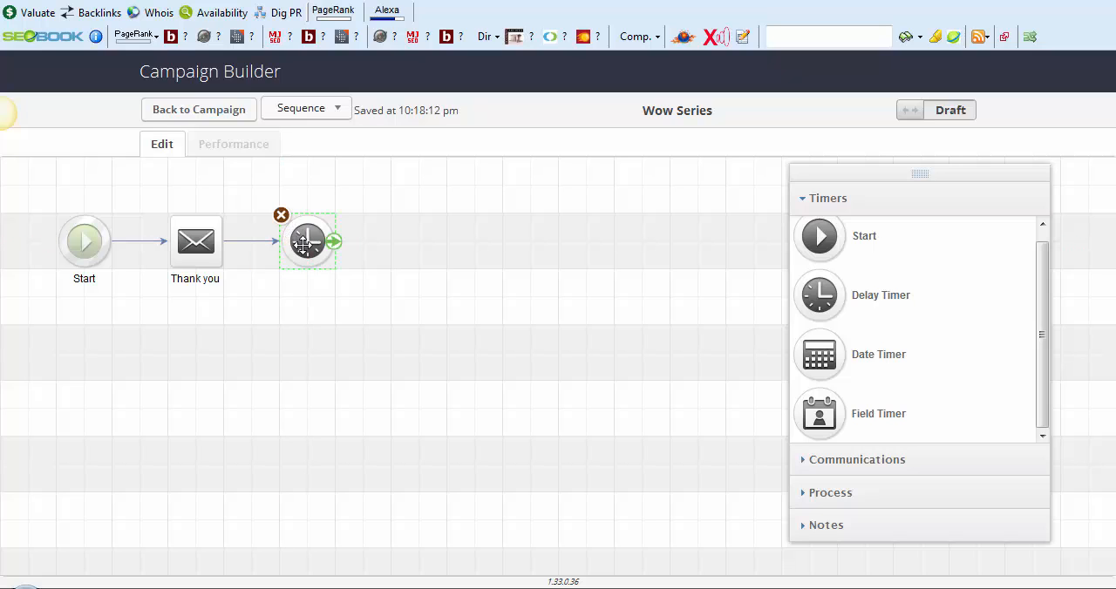
double_click(305, 241)
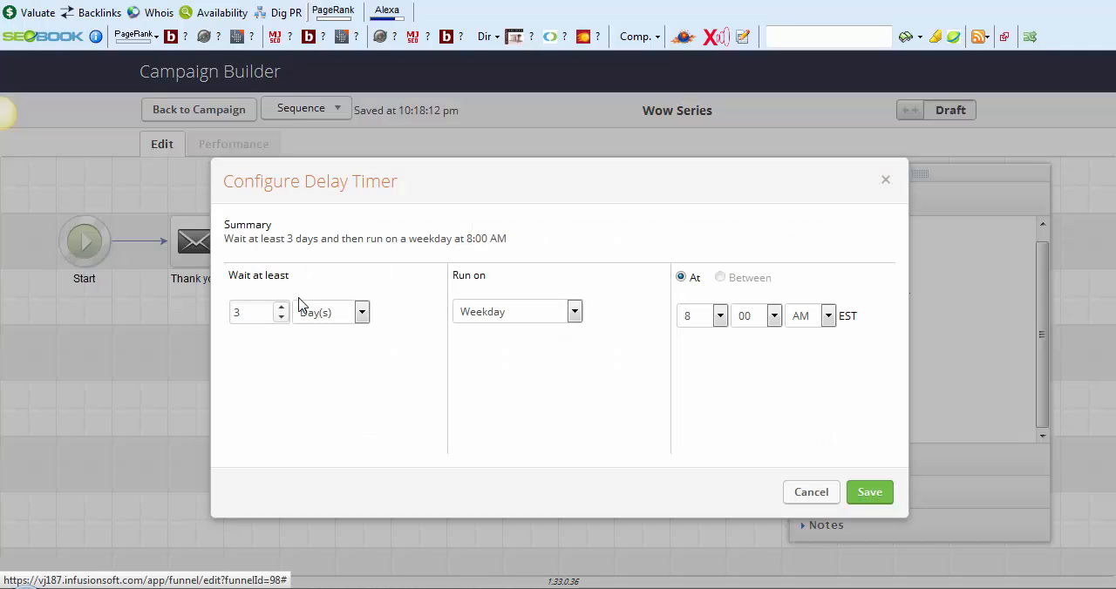
click(280, 307)
click(889, 495)
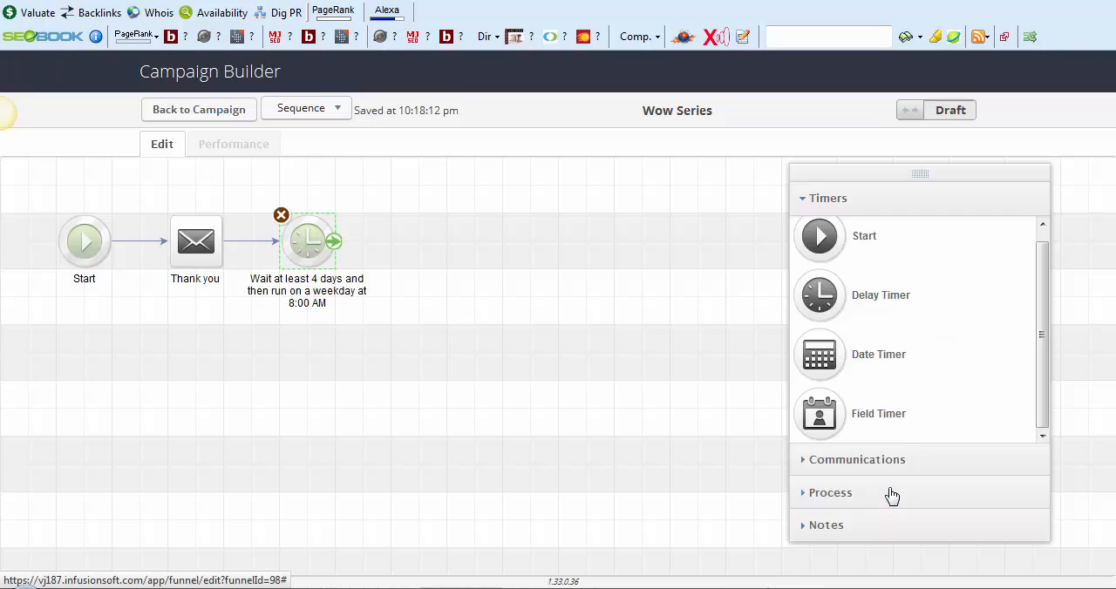
Add a Voice communication after the 4-day delay timer, view its recording and billing options, and return to the sequence
click(870, 491)
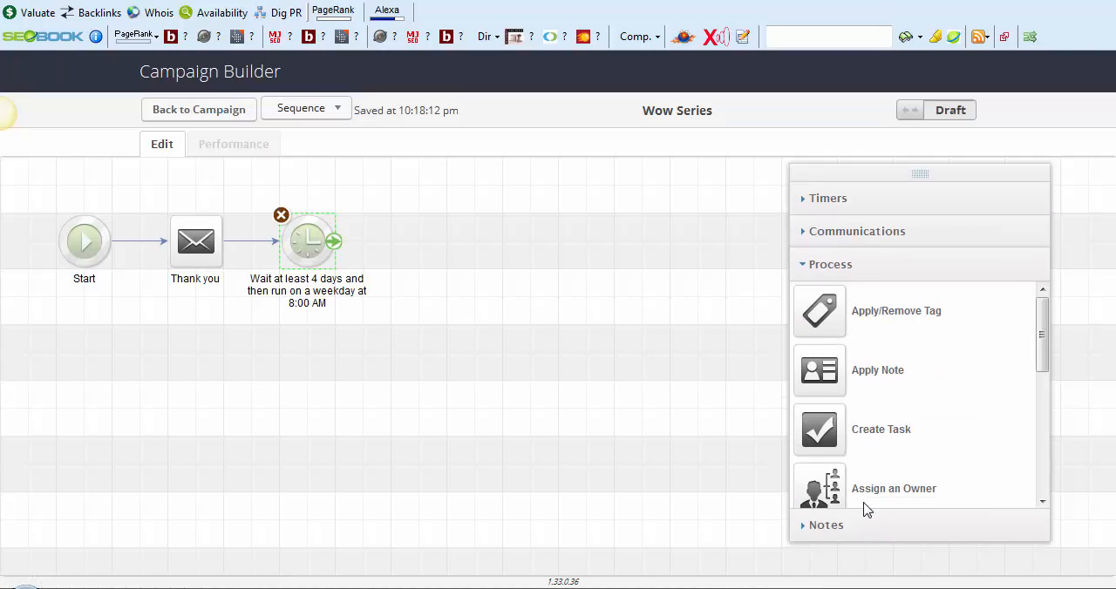
click(854, 231)
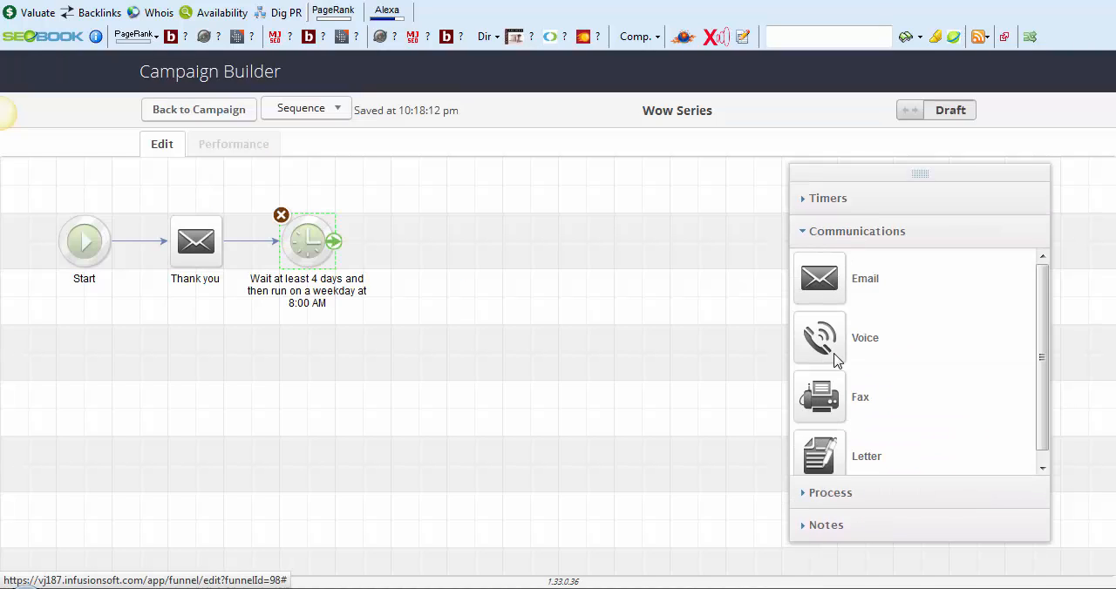
drag(834, 360, 415, 245)
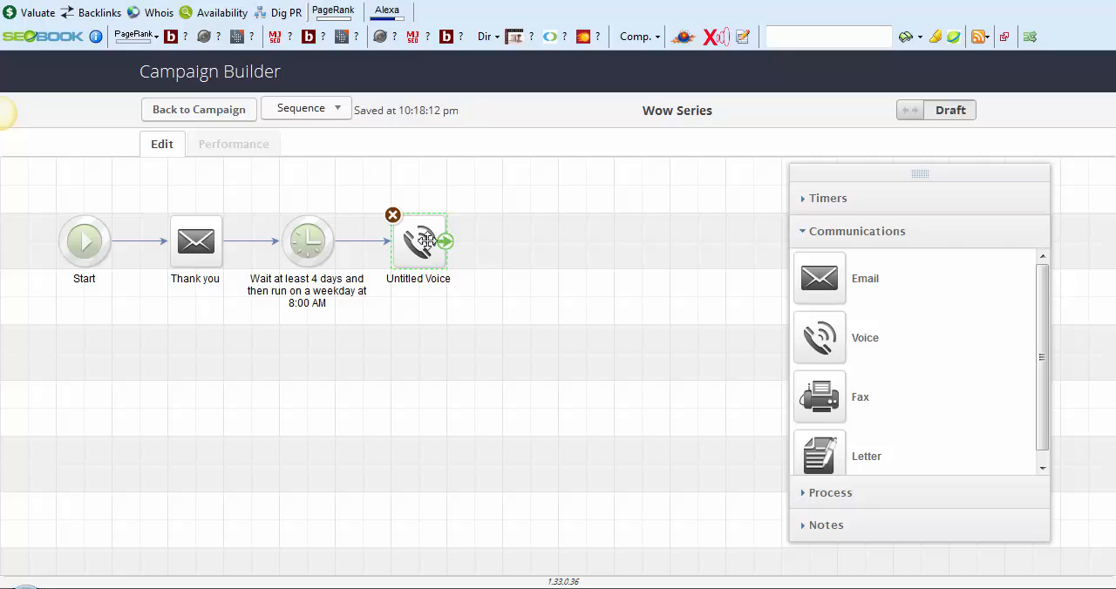
double_click(426, 241)
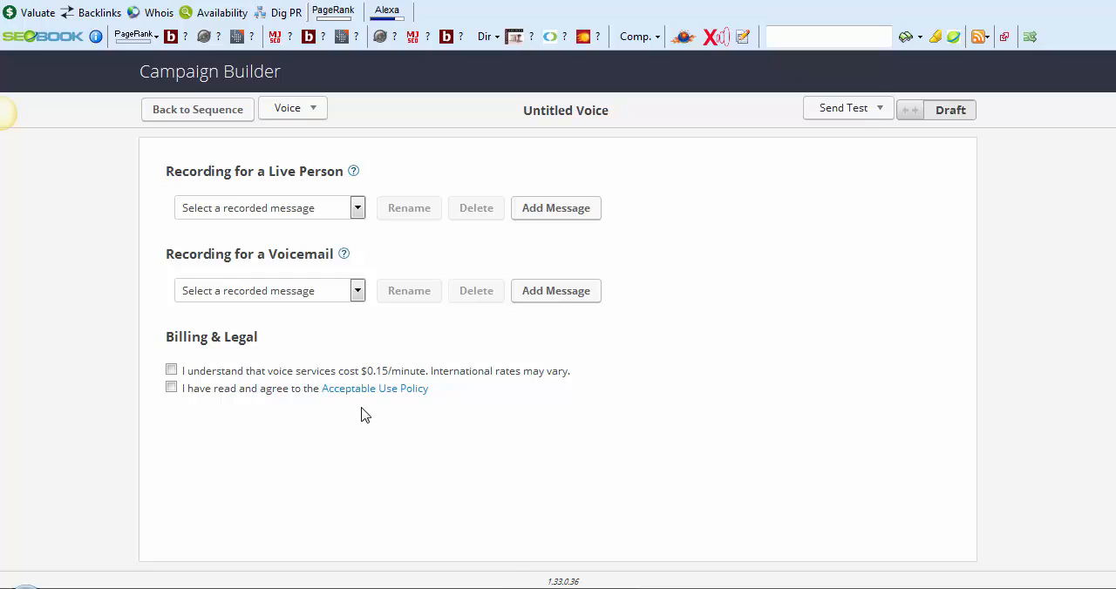
click(179, 120)
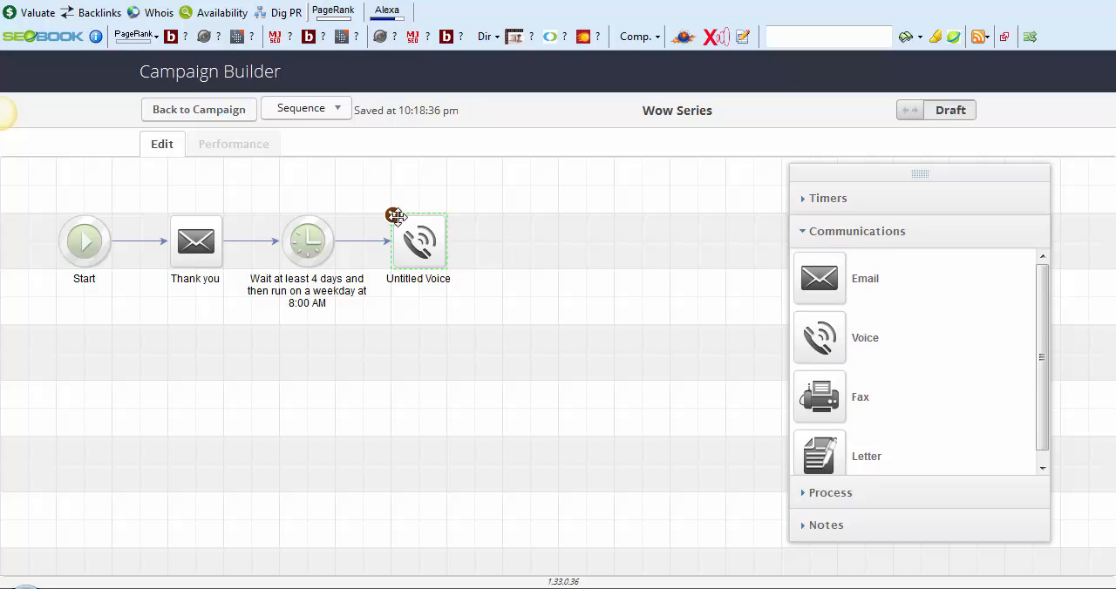
Add a delay timer after the Voice communication and set it to wait at least 7 days
click(860, 202)
drag(600, 295, 527, 237)
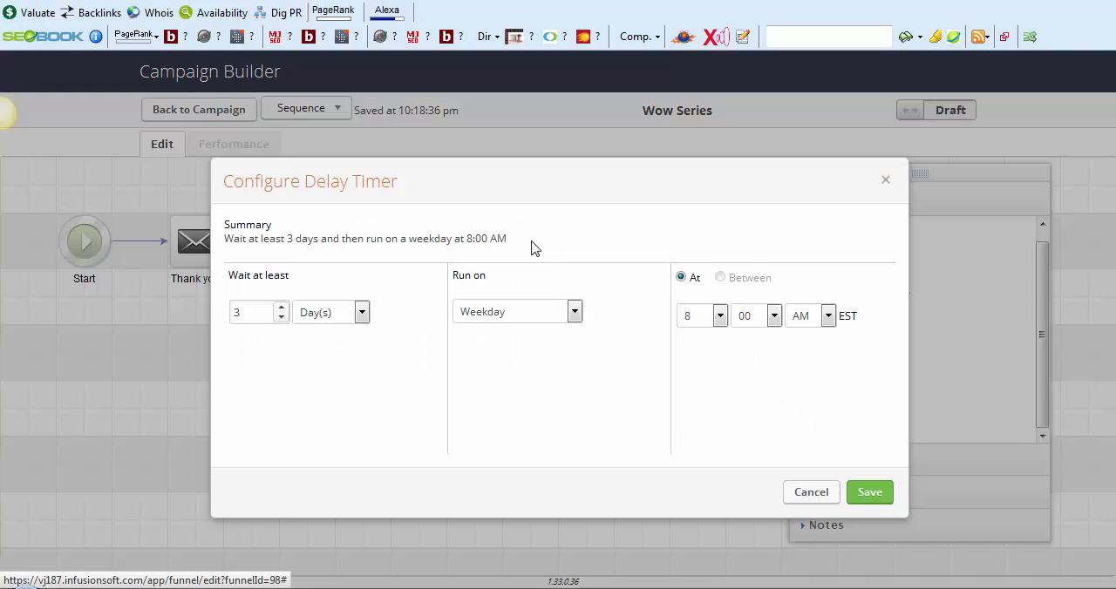
click(281, 308)
click(281, 308)
click(280, 308)
click(280, 308)
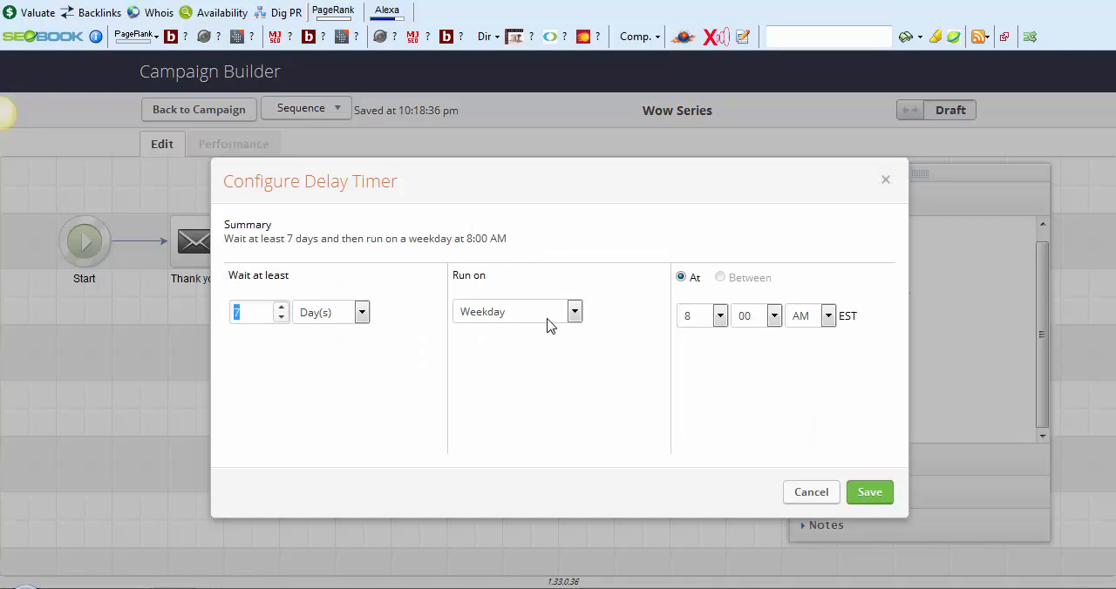
click(869, 493)
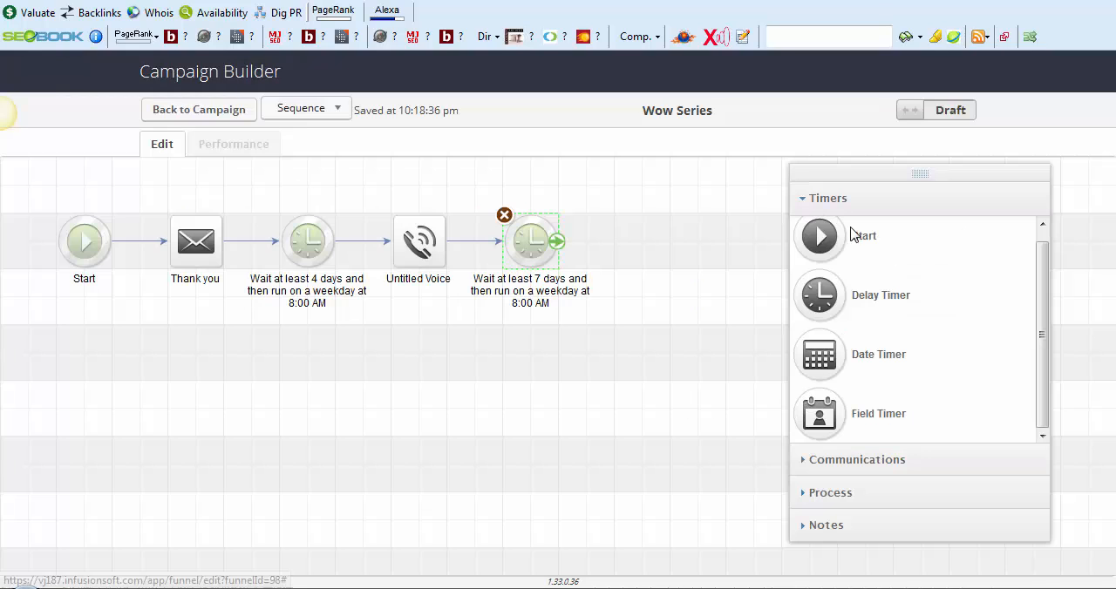
Add an email named "Review Request/Referral" after the 7-day delay timer and space it farther right from the timer
click(865, 468)
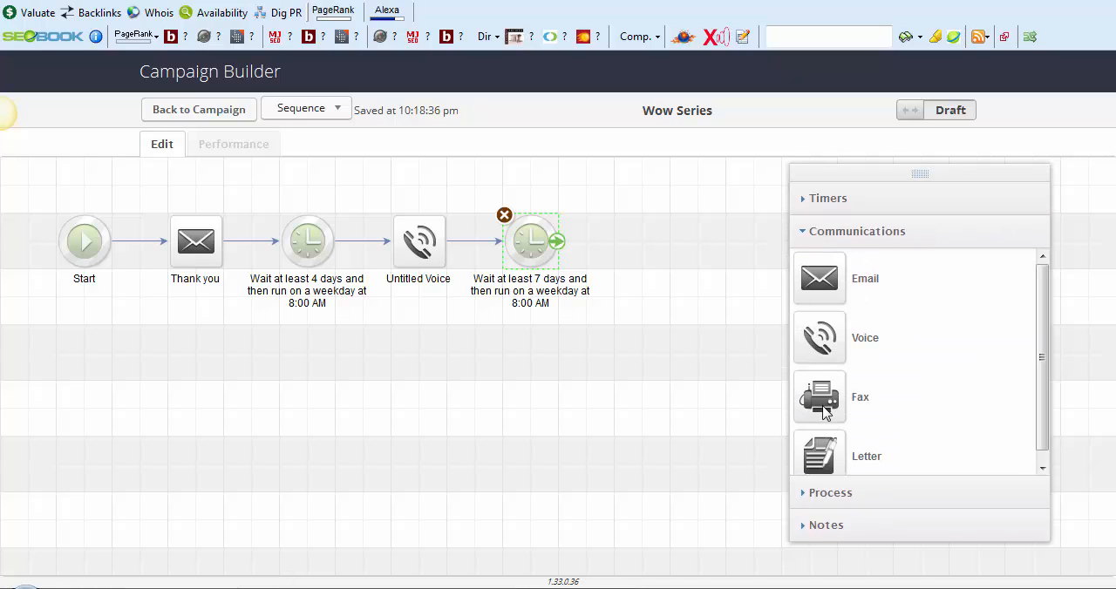
drag(825, 285, 638, 278)
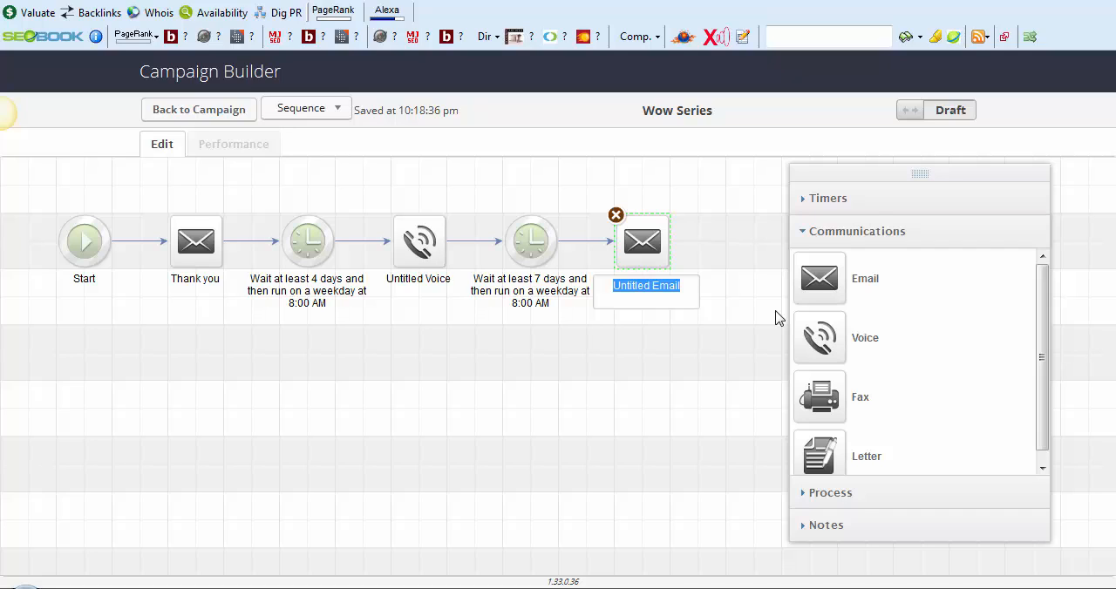
text(Ref)
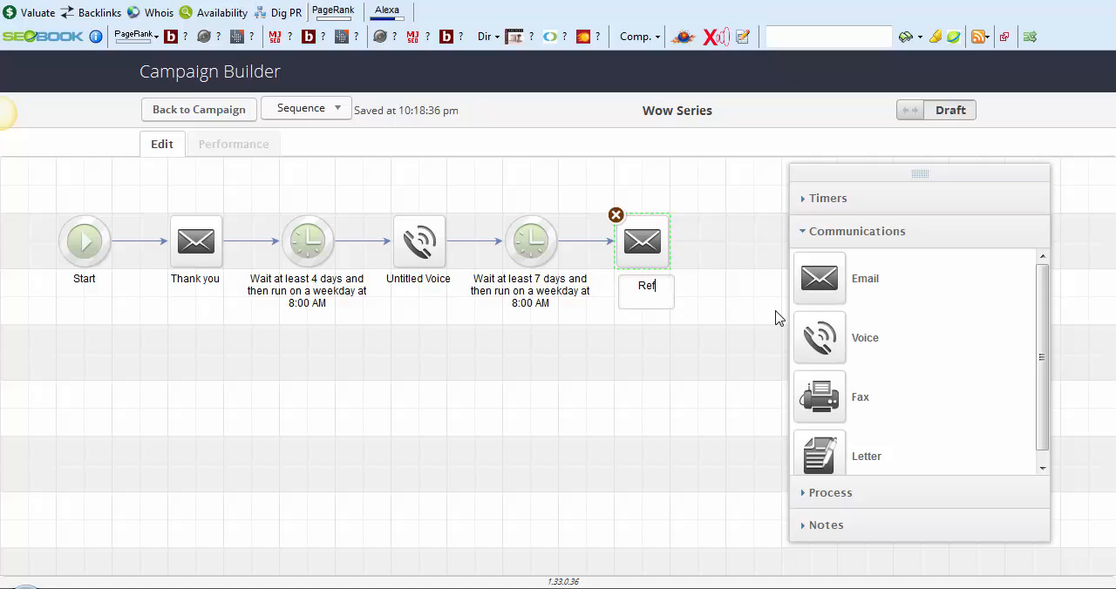
key(BackSpace)
text(view Request)
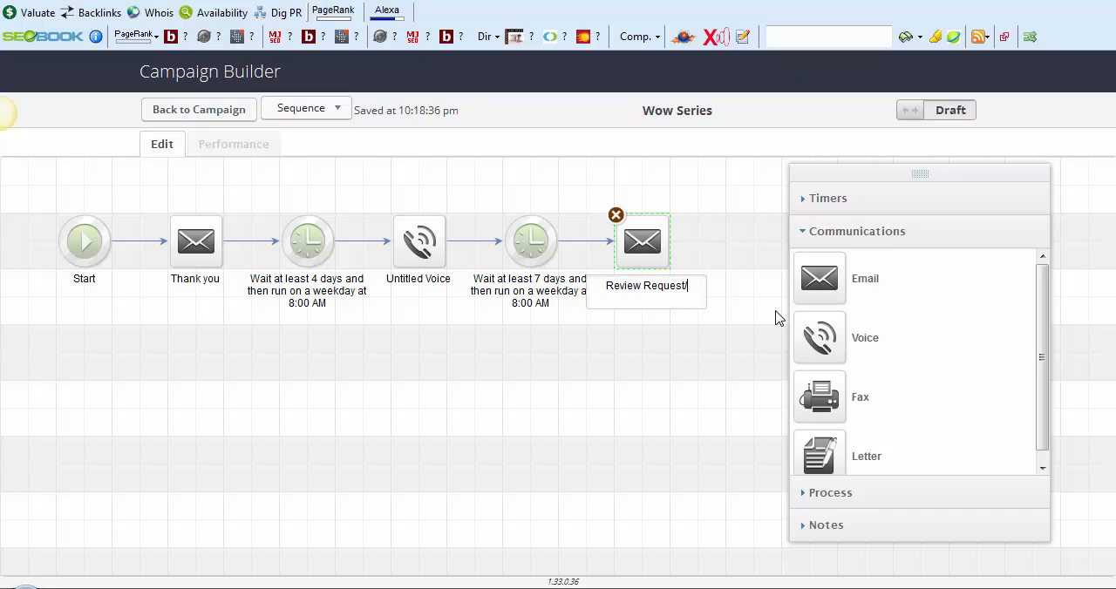
text(/Referall)
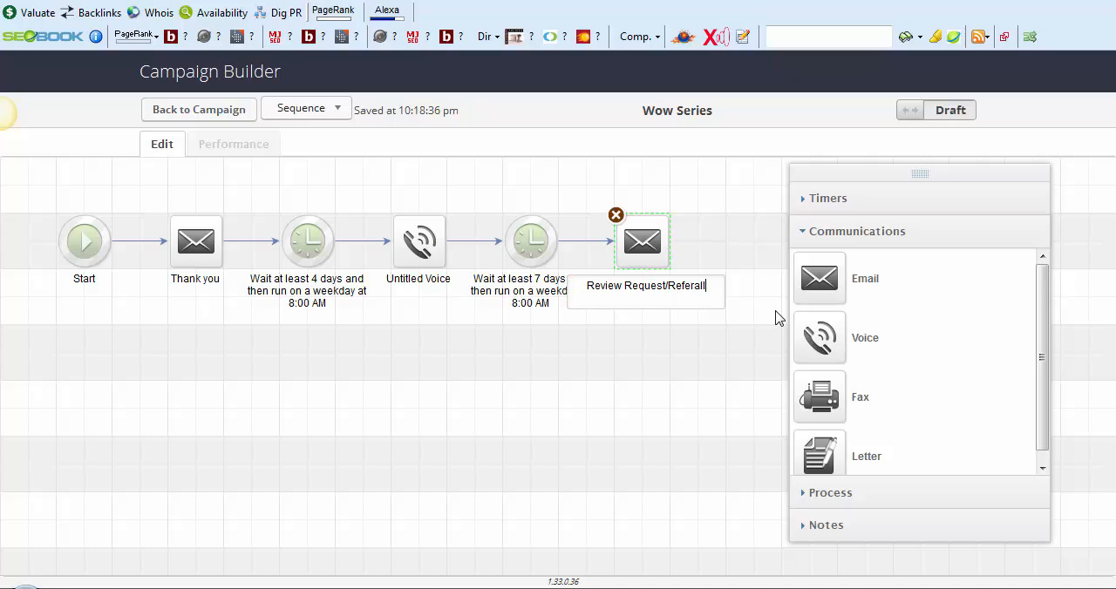
key(BackSpace)
key(BackSpace)
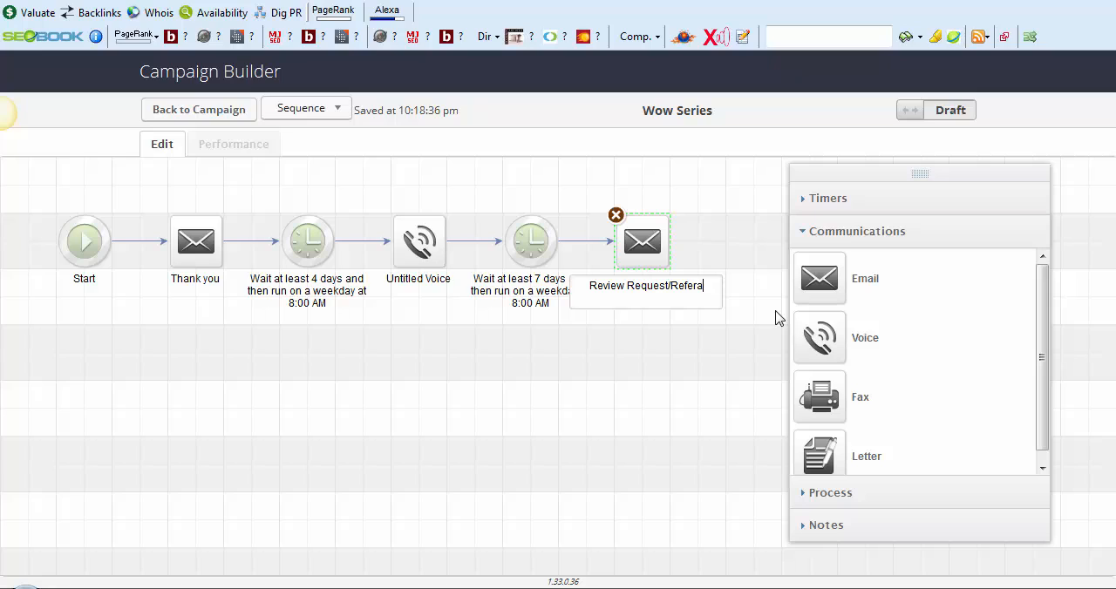
text(rral)
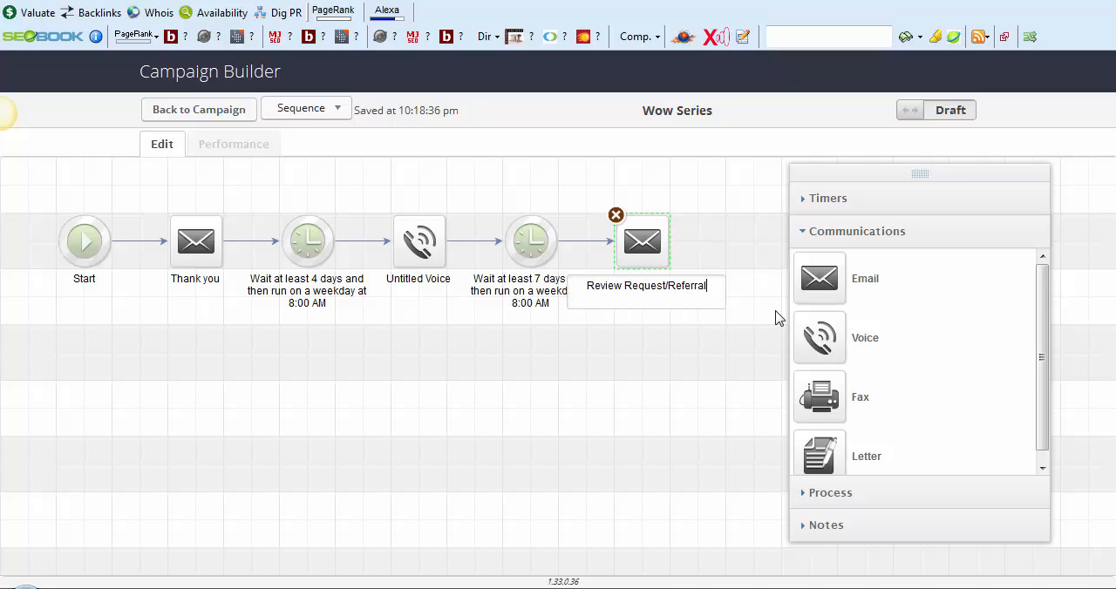
click(746, 295)
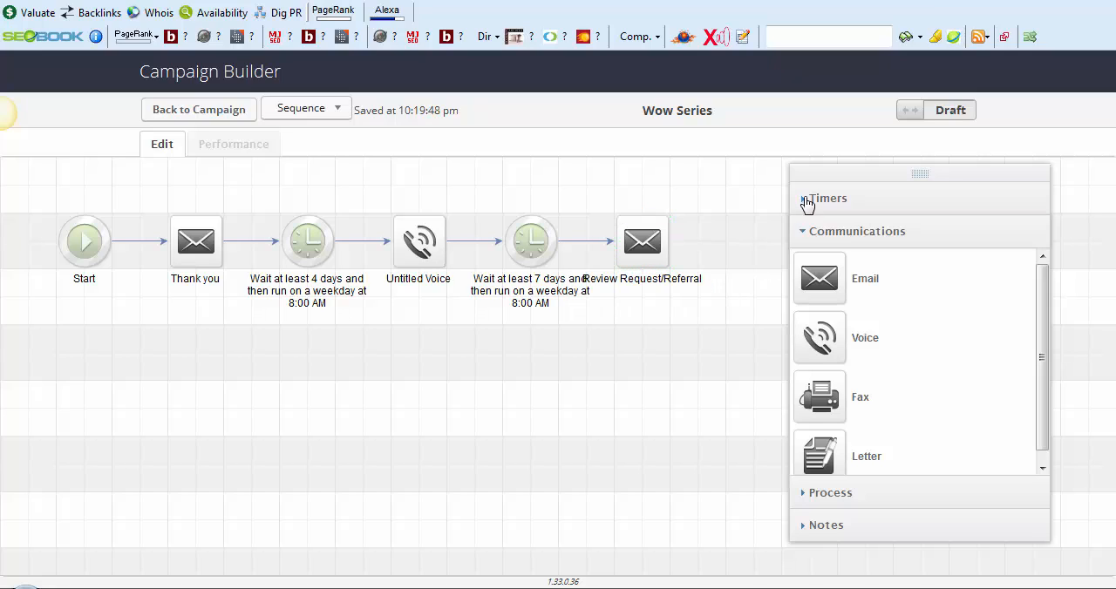
drag(643, 220, 698, 221)
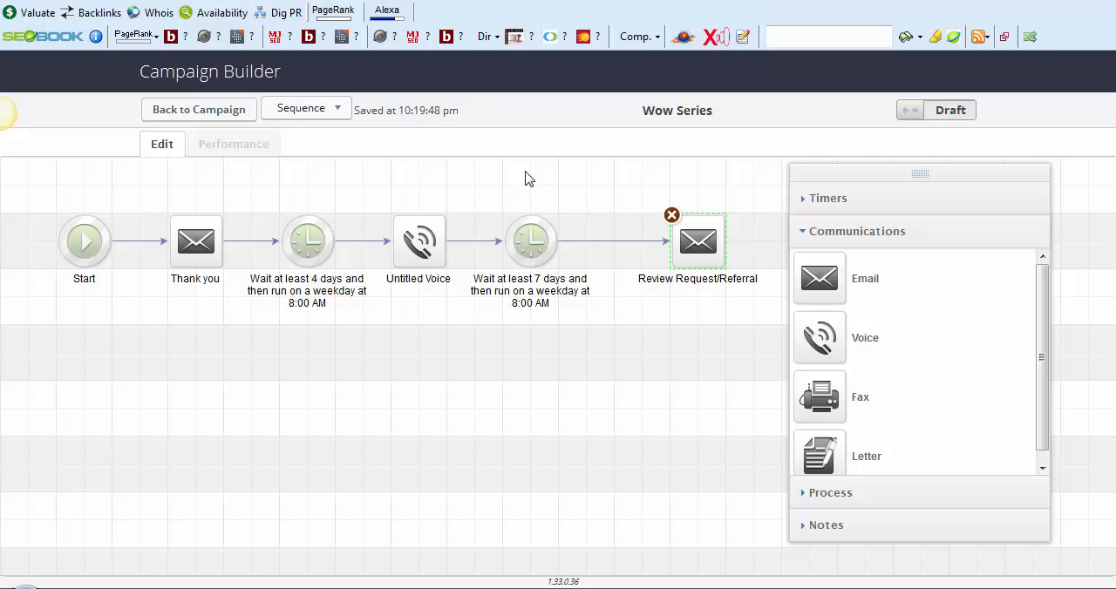
Back in the August Ebook campaign, connect Further Nurture to the Purchase online goal and move Wow Series farther right of that goal
click(222, 116)
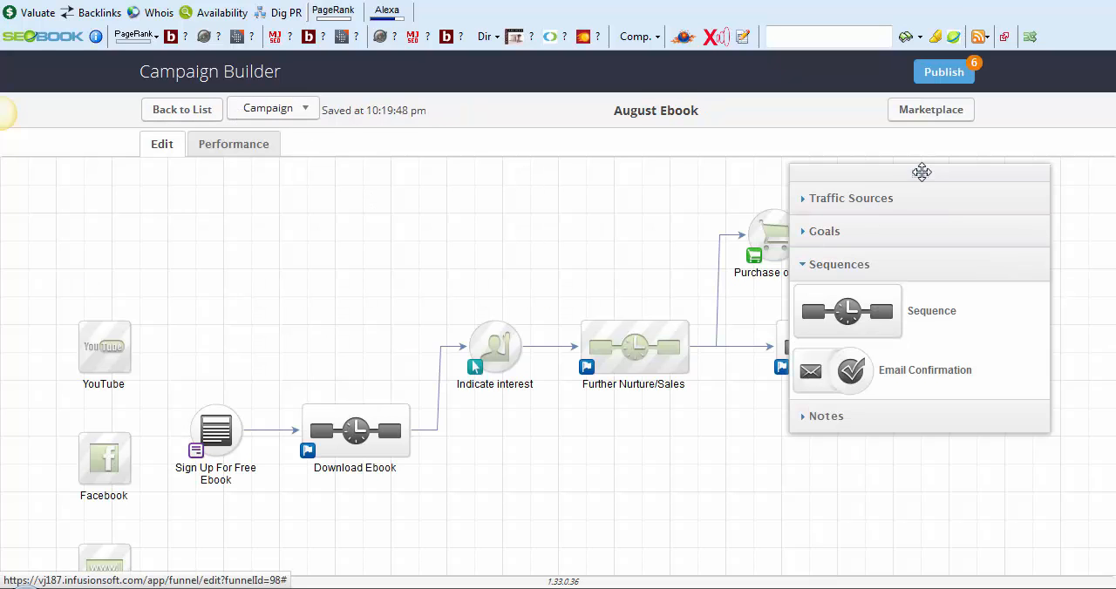
drag(920, 172, 236, 98)
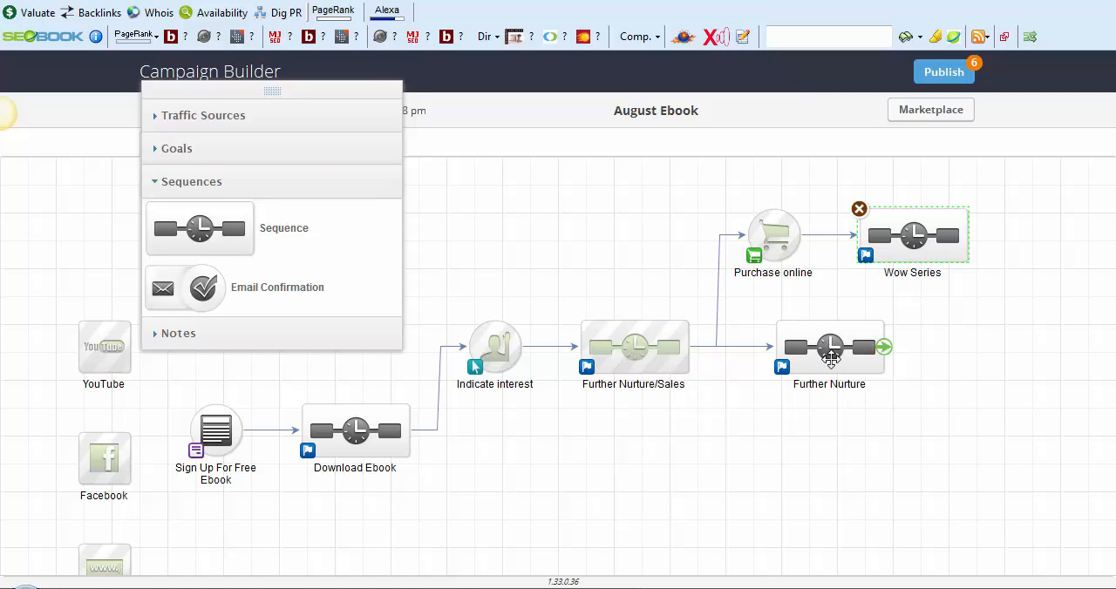
drag(882, 347, 785, 229)
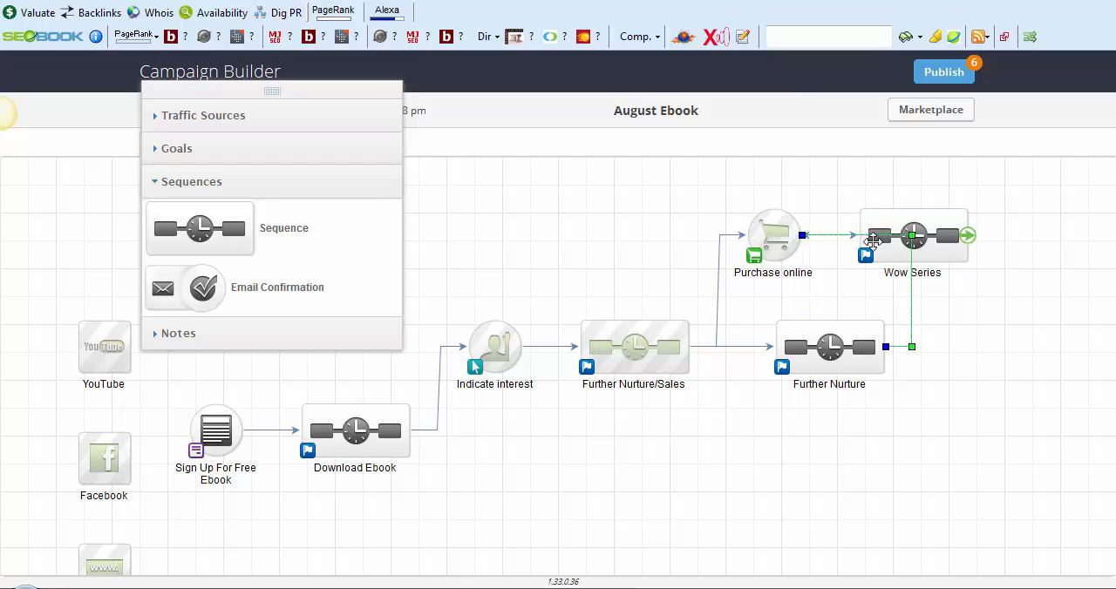
drag(912, 228, 1022, 231)
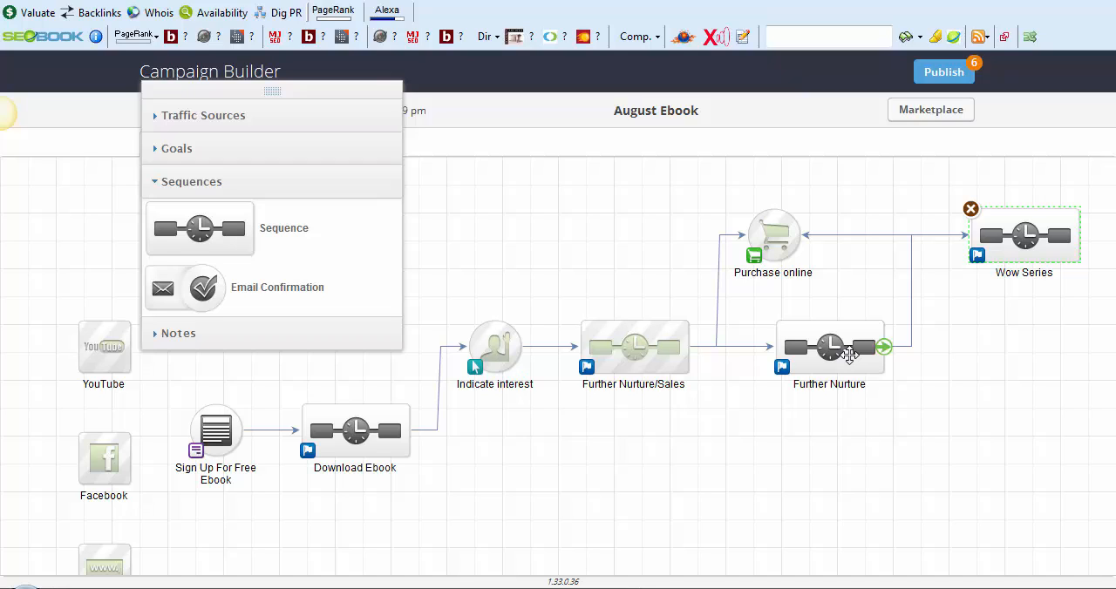
click(807, 586)
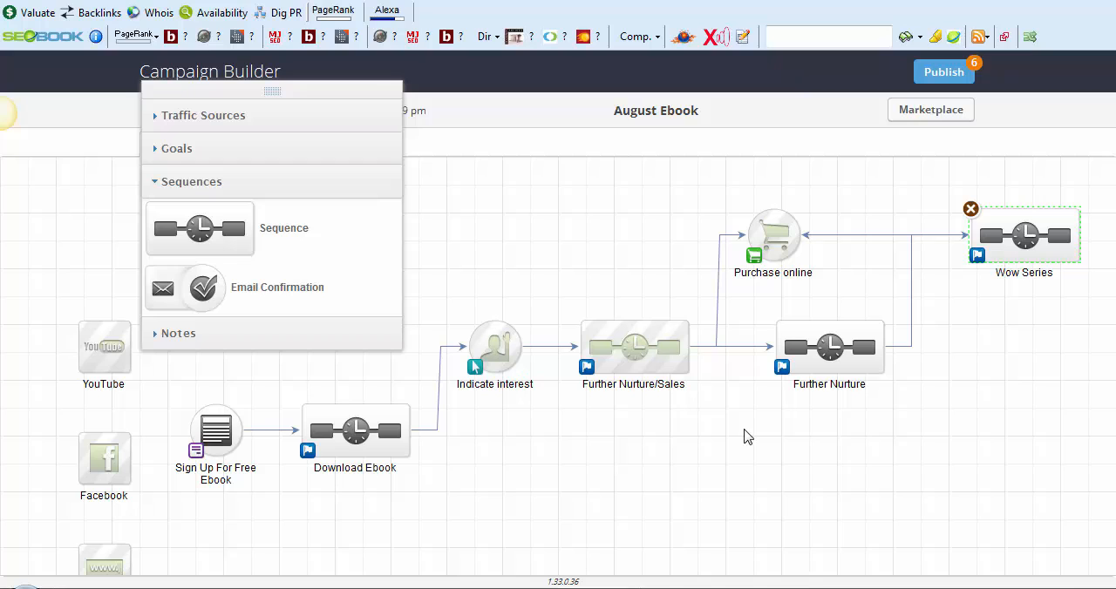